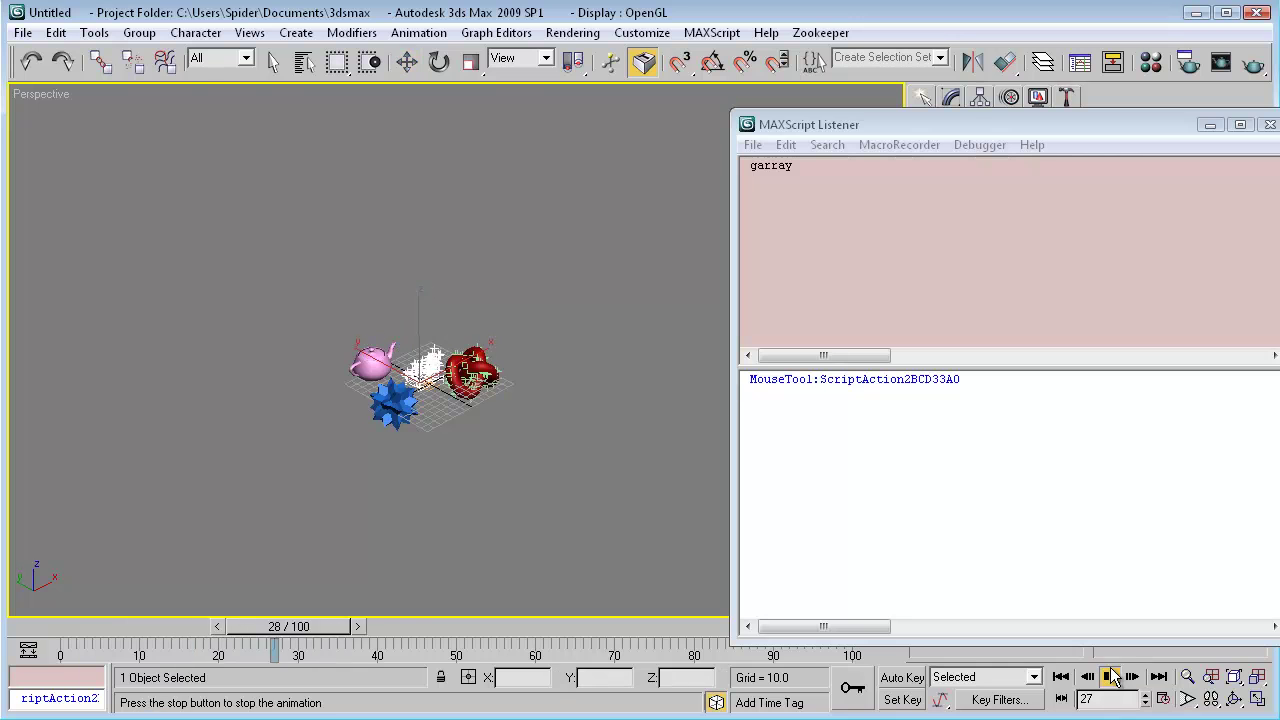
Play the particle animation from frame 0 to review how the particles move, and return to the start.
click(1068, 677)
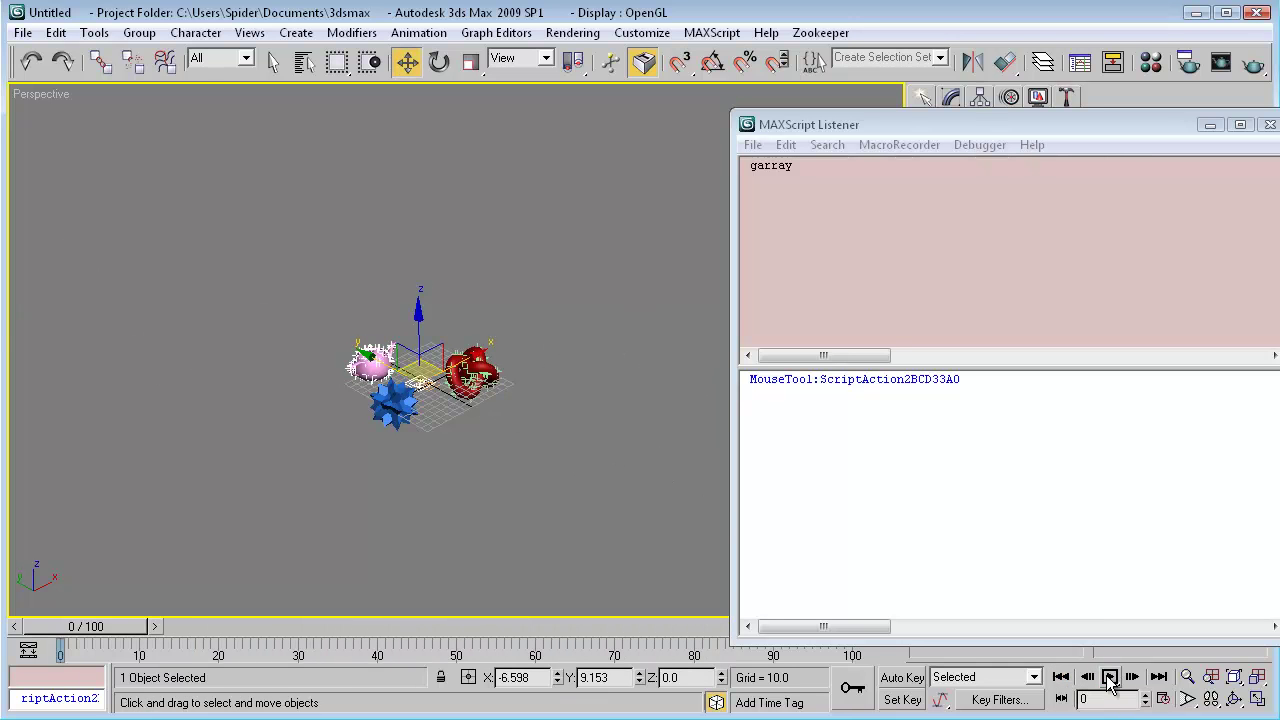
click(1110, 677)
click(1110, 677)
click(1061, 677)
click(1110, 677)
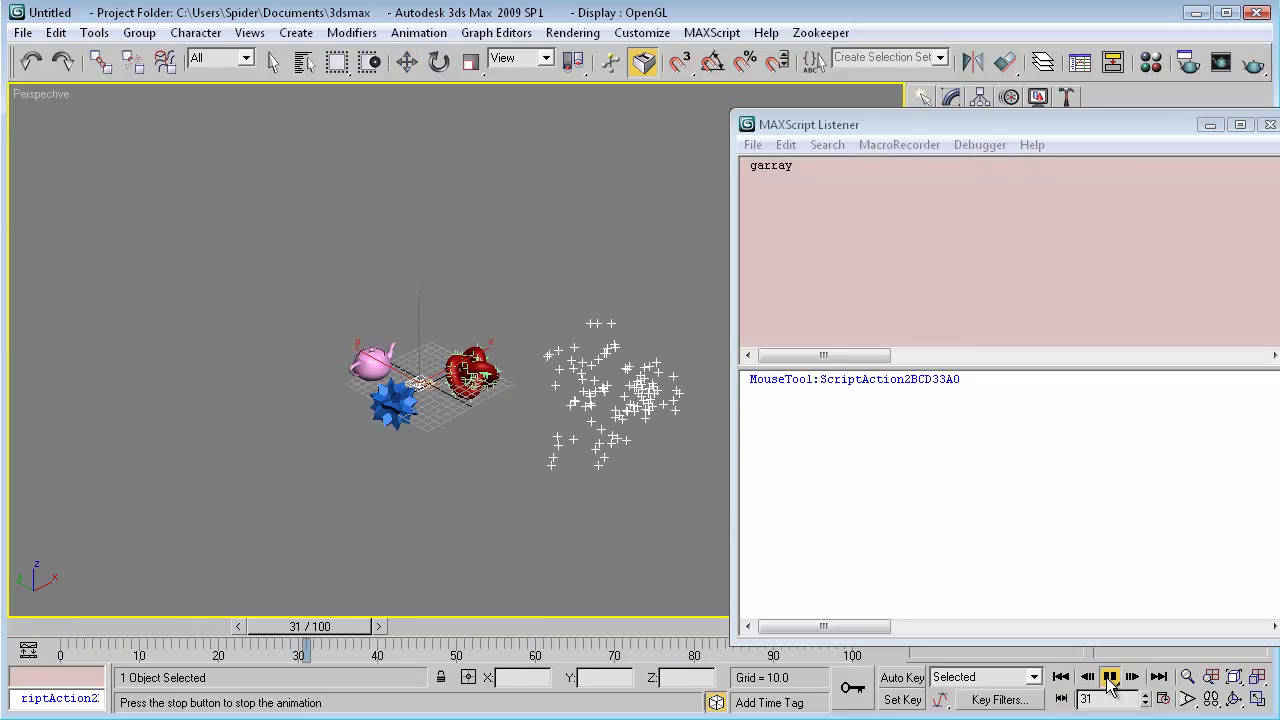
click(1110, 677)
click(1061, 677)
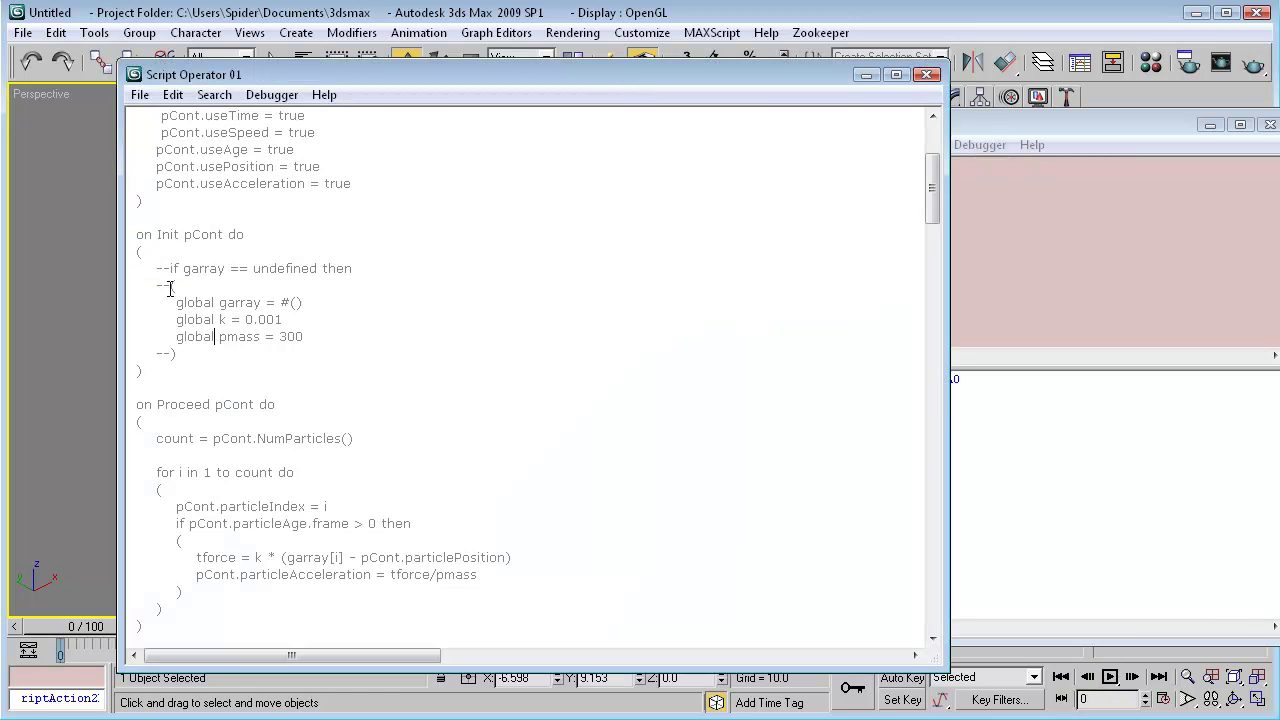
Uncomment the "if garray == undefined then" condition and its enclosing parentheses in the Init handler of Script Operator 01.
click(170, 268)
key(BackSpace)
key(BackSpace)
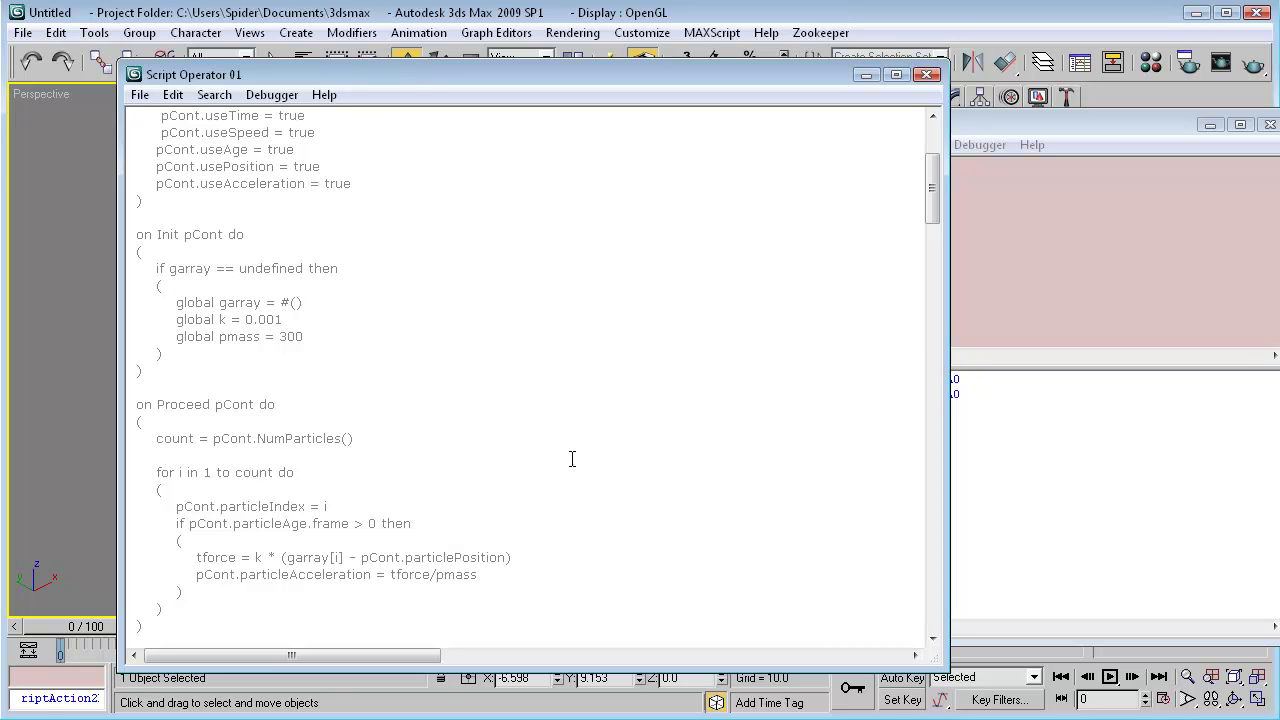
click(866, 75)
Create a Drag space warp in the empty area of the Perspective view beside the torus knot.
scroll(435, 410, up, 5)
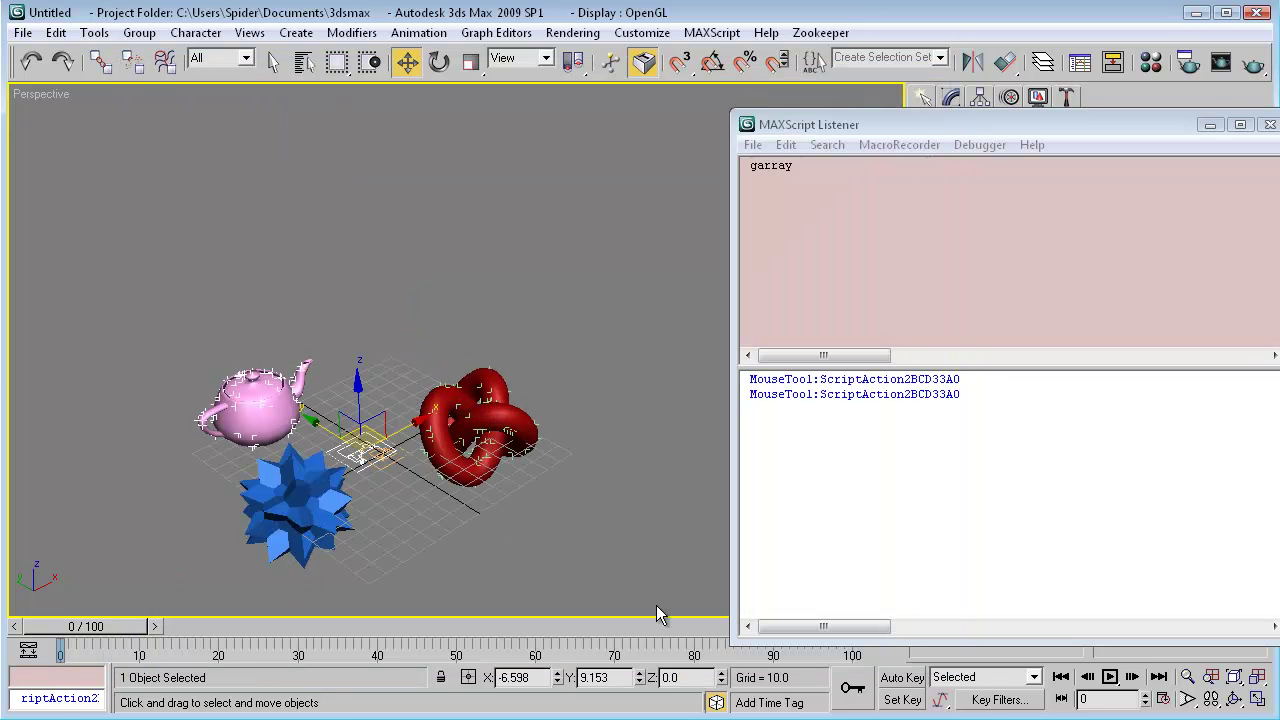
key(6)
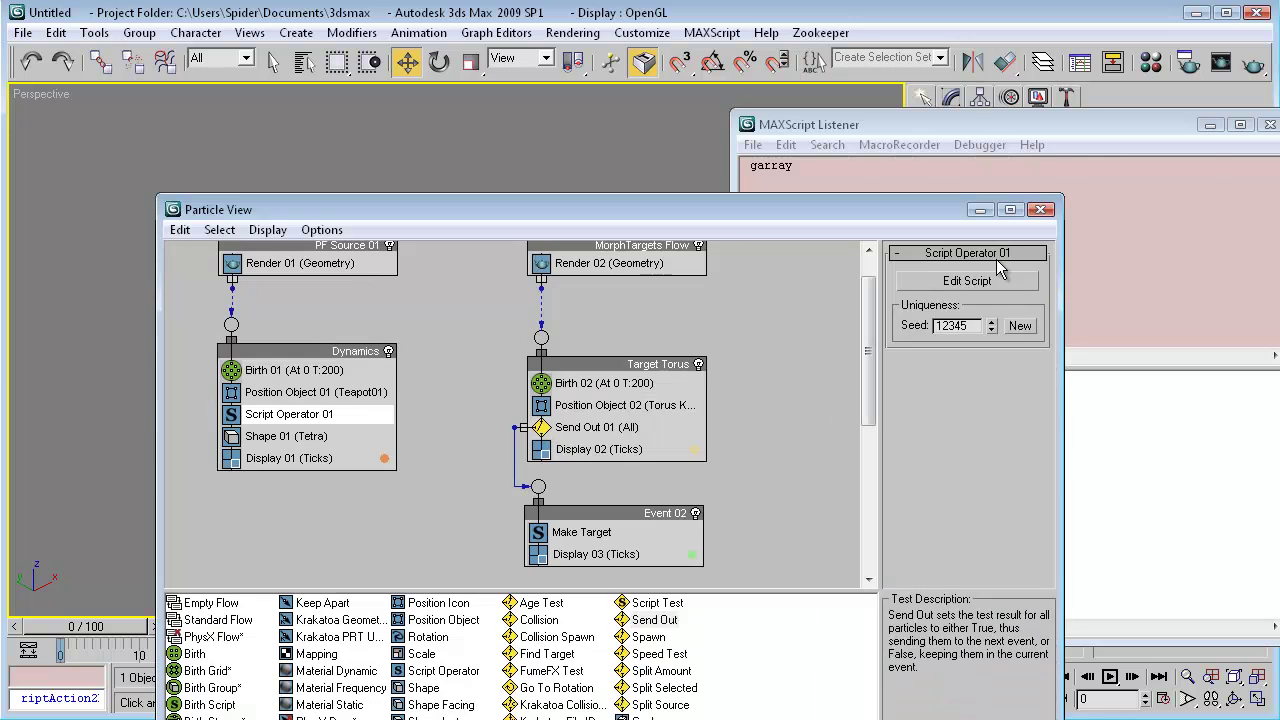
click(1209, 125)
drag(818, 211, 359, 243)
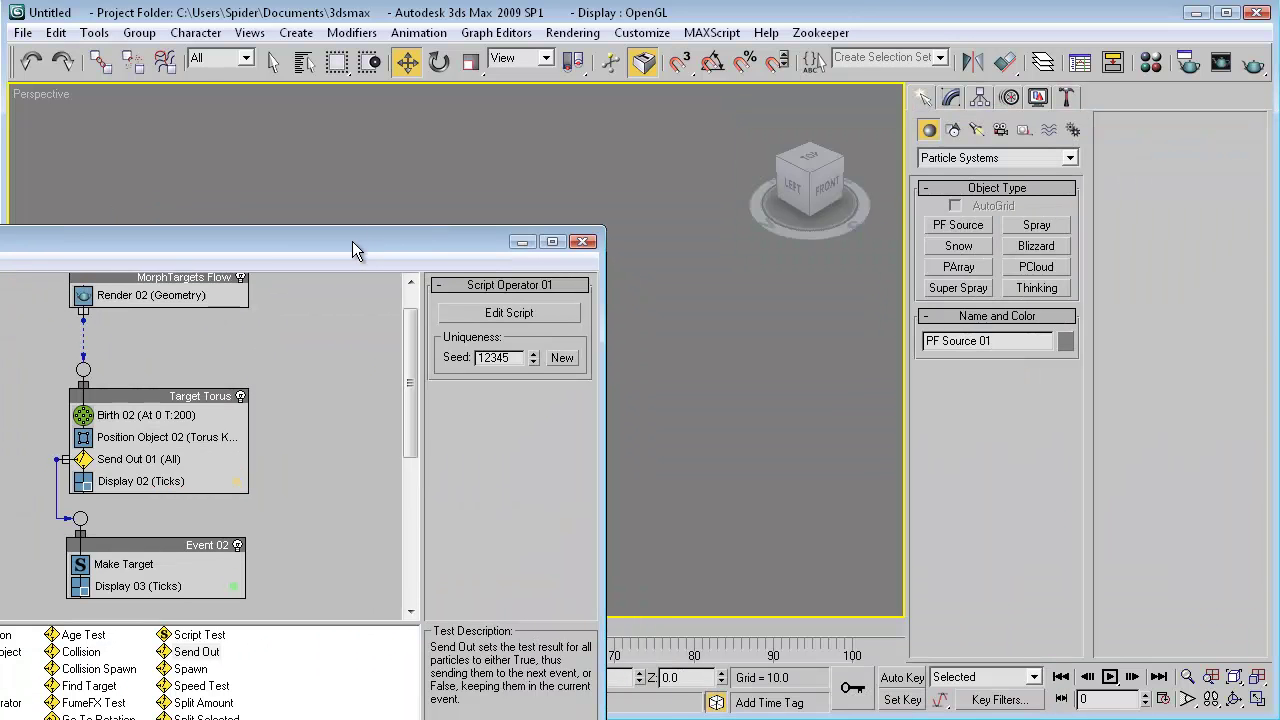
click(1024, 130)
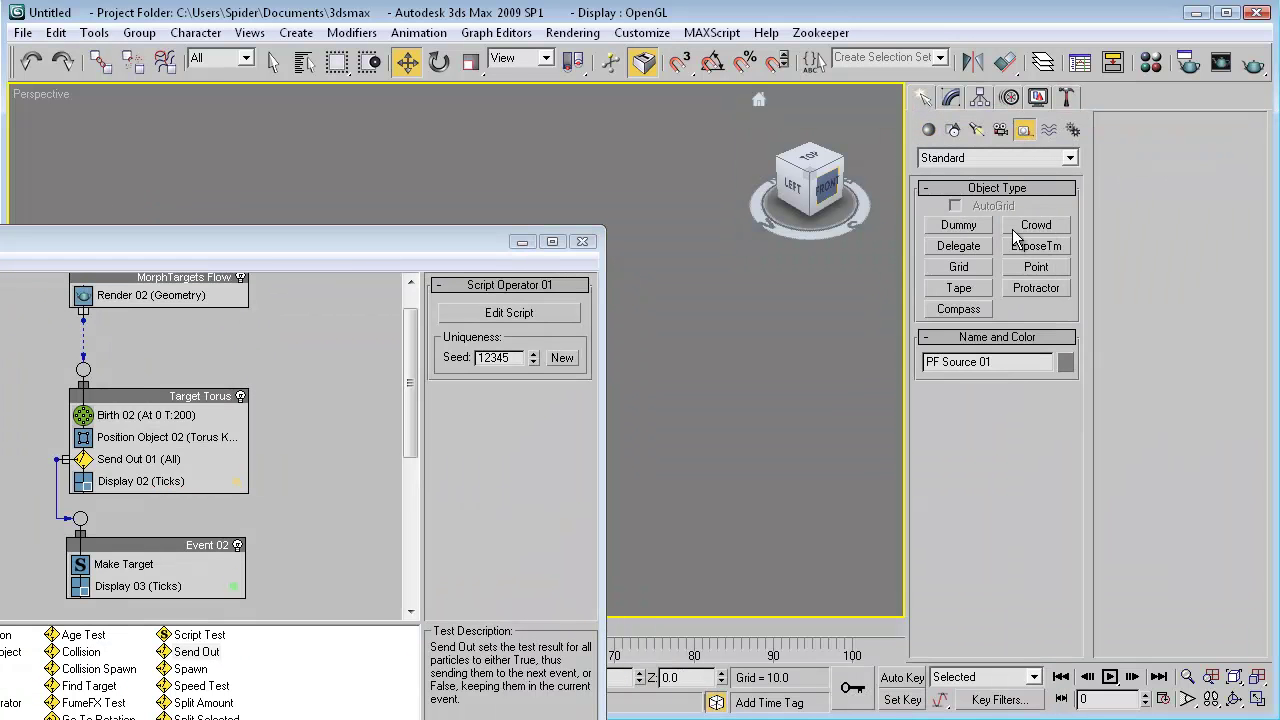
click(1049, 130)
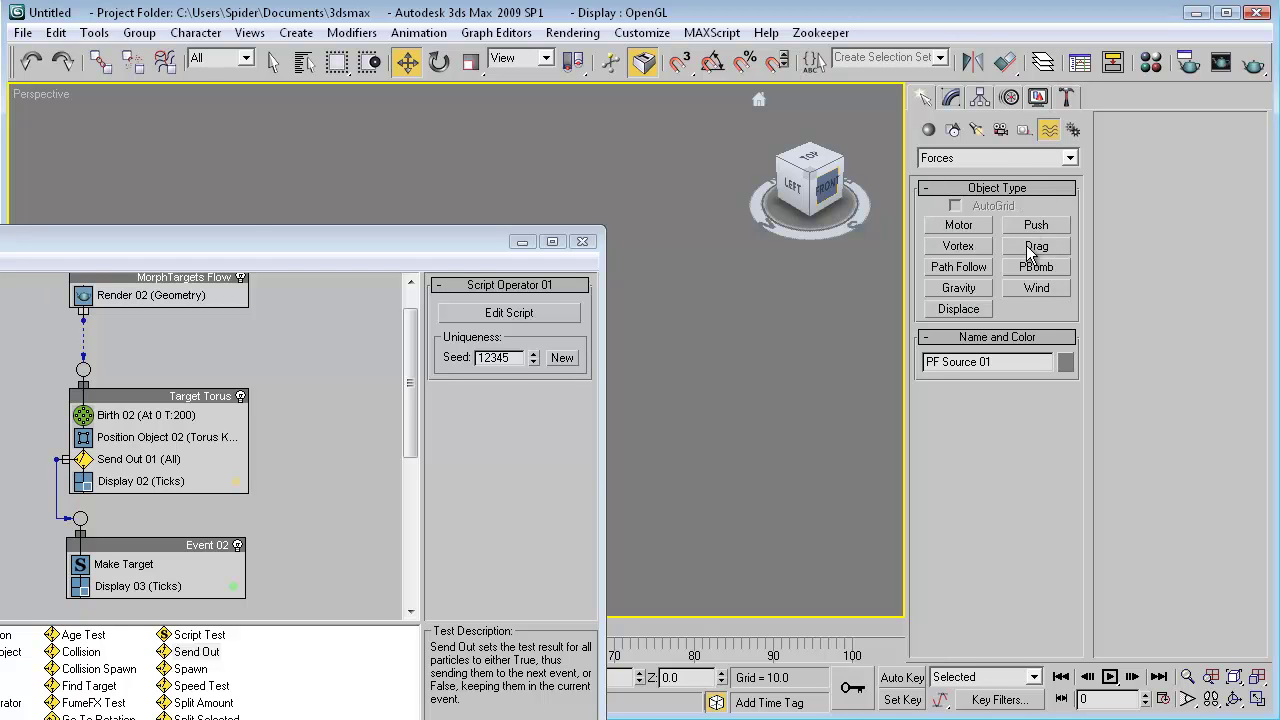
click(1030, 252)
drag(629, 543, 672, 590)
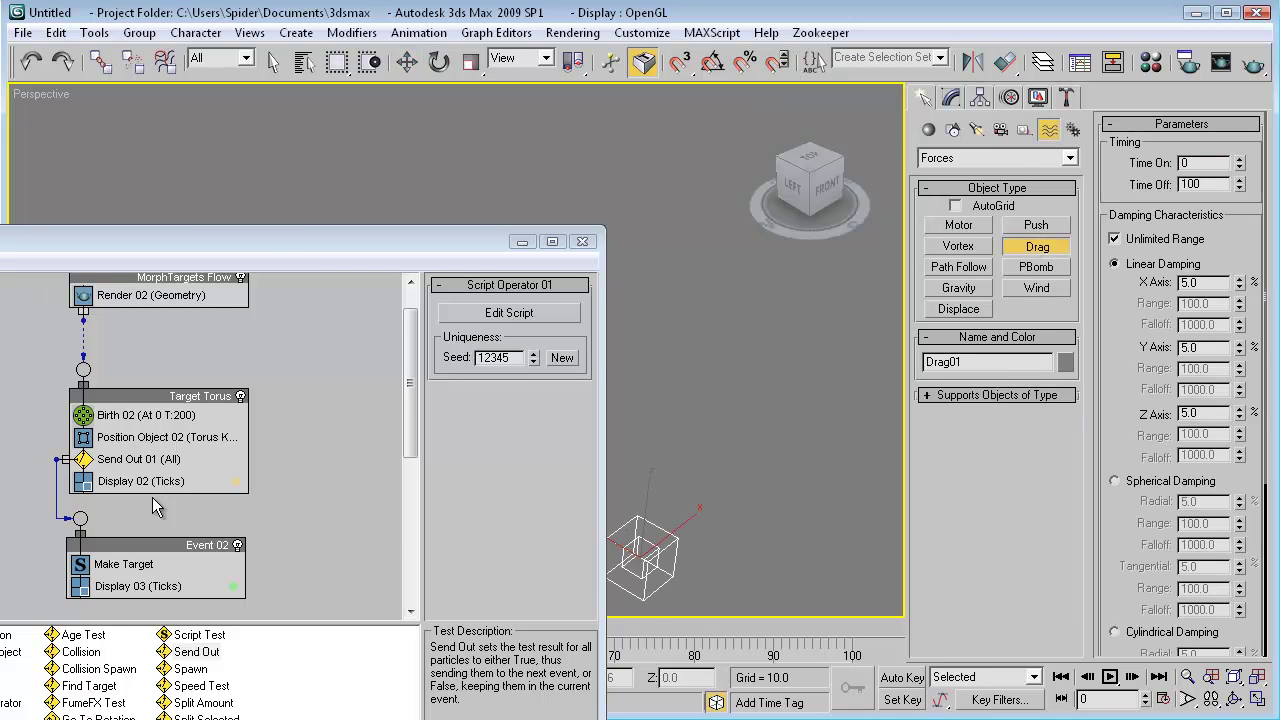
Add a Force operator below Script Operator 01 in the Dynamics event and assign the Drag01 space warp to it.
drag(260, 241, 633, 217)
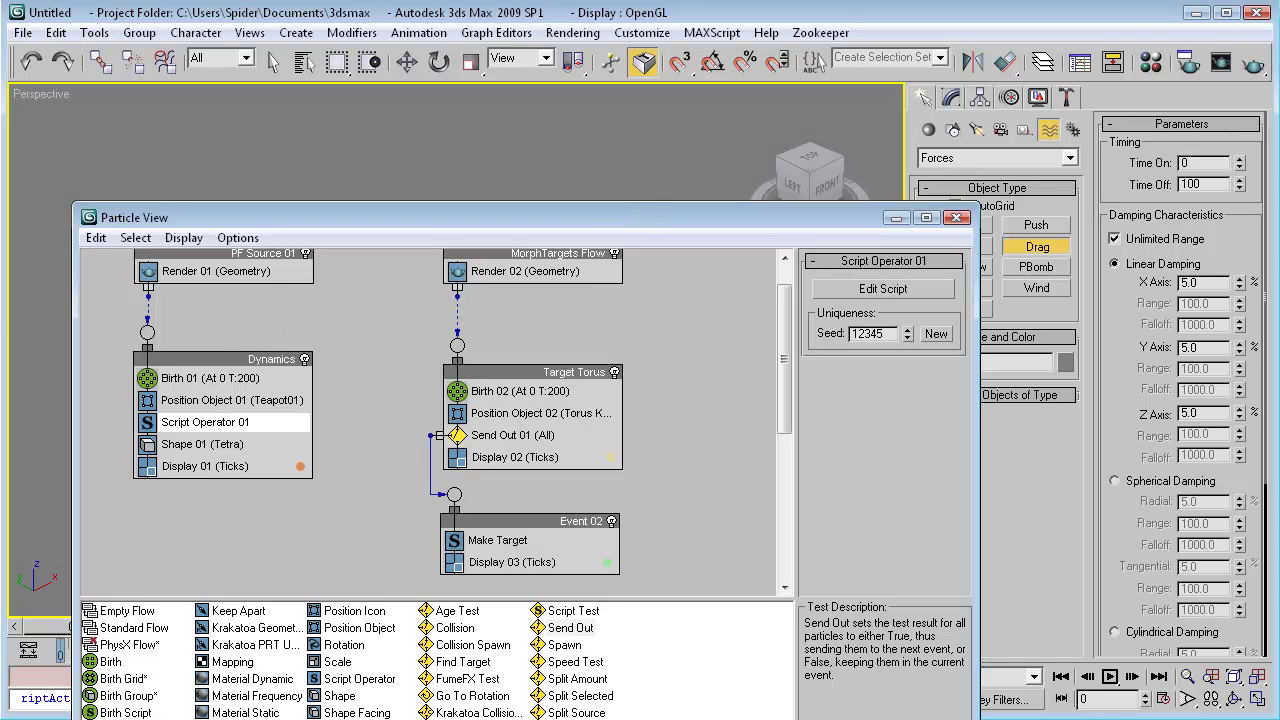
drag(125, 715, 188, 452)
click(188, 448)
click(830, 378)
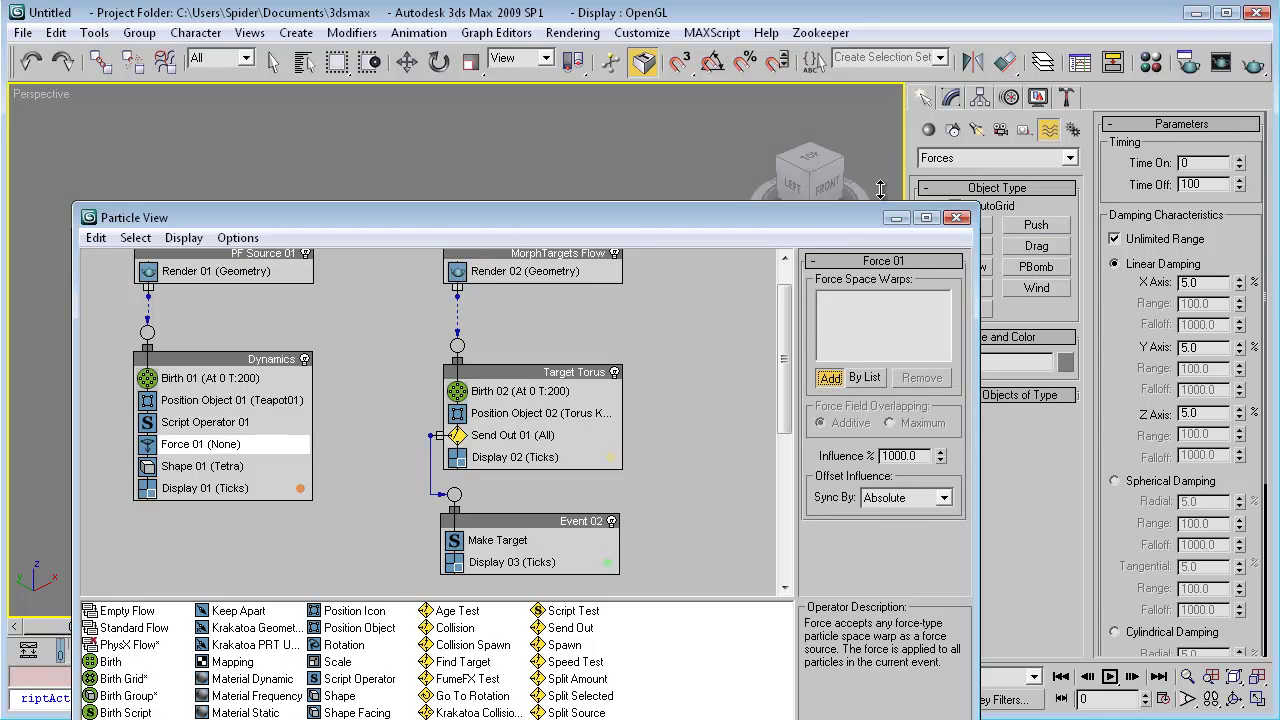
click(896, 219)
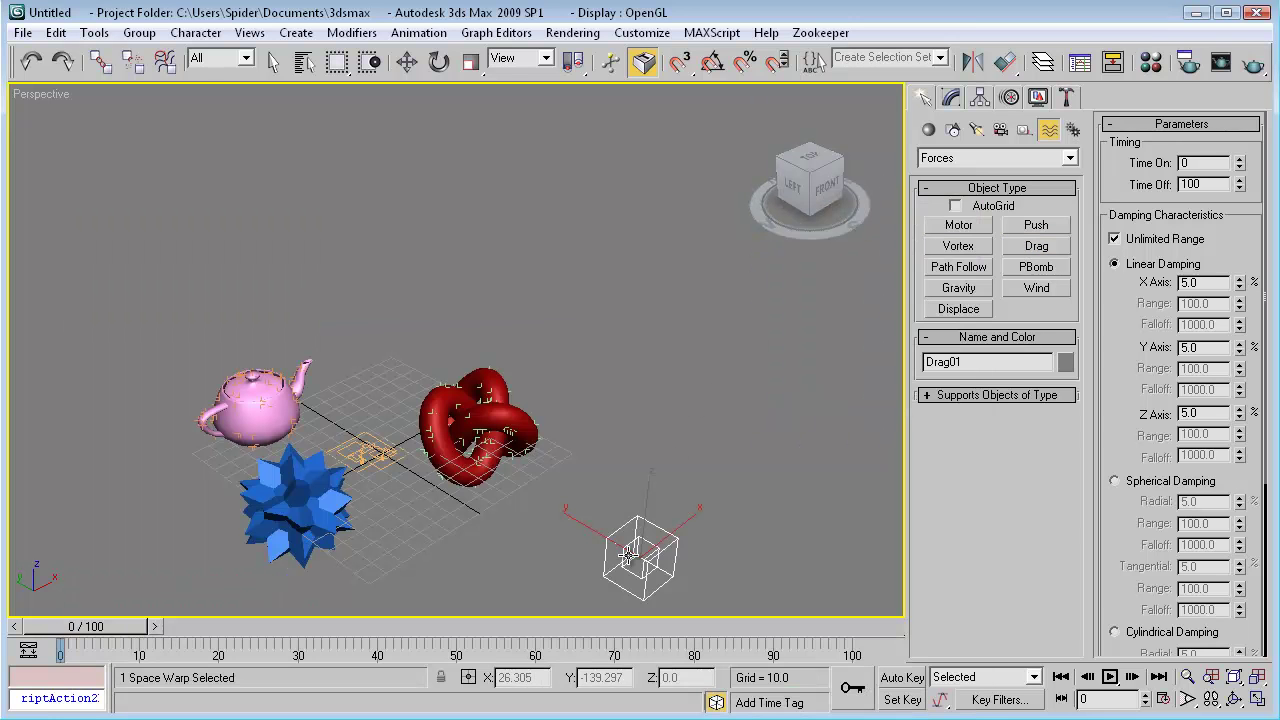
key(w)
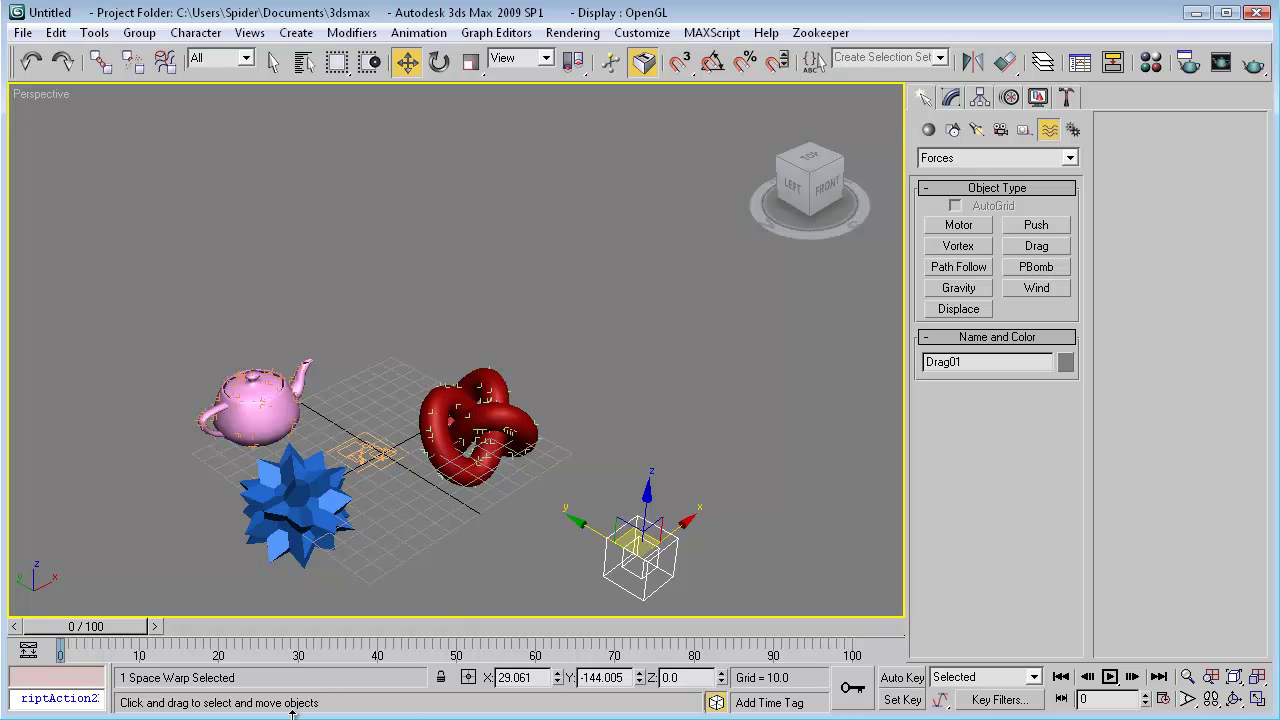
Play the animation from frame 0 to check how the drag force affects the particles.
click(1109, 678)
click(1061, 677)
click(1109, 677)
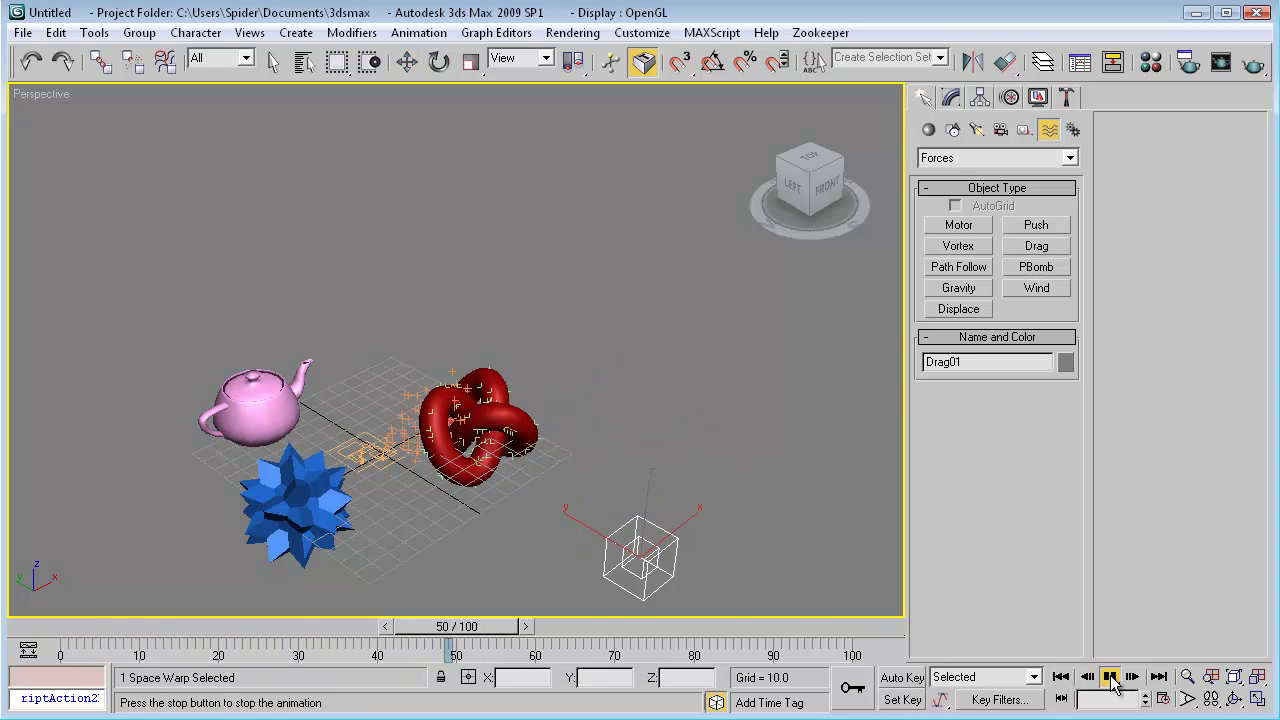
click(1109, 677)
click(1061, 677)
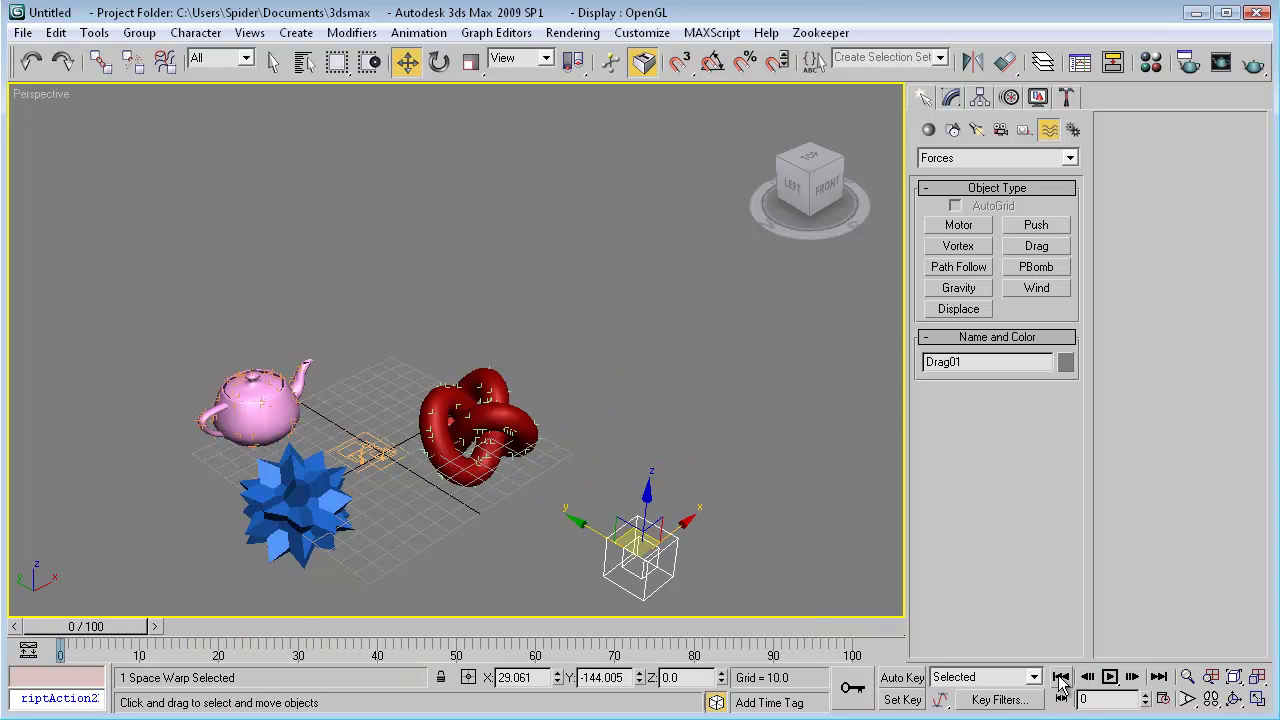
Set Drag01's Time Off to 9999 and its linear damping to 15% on the X, Y and Z axes.
click(951, 97)
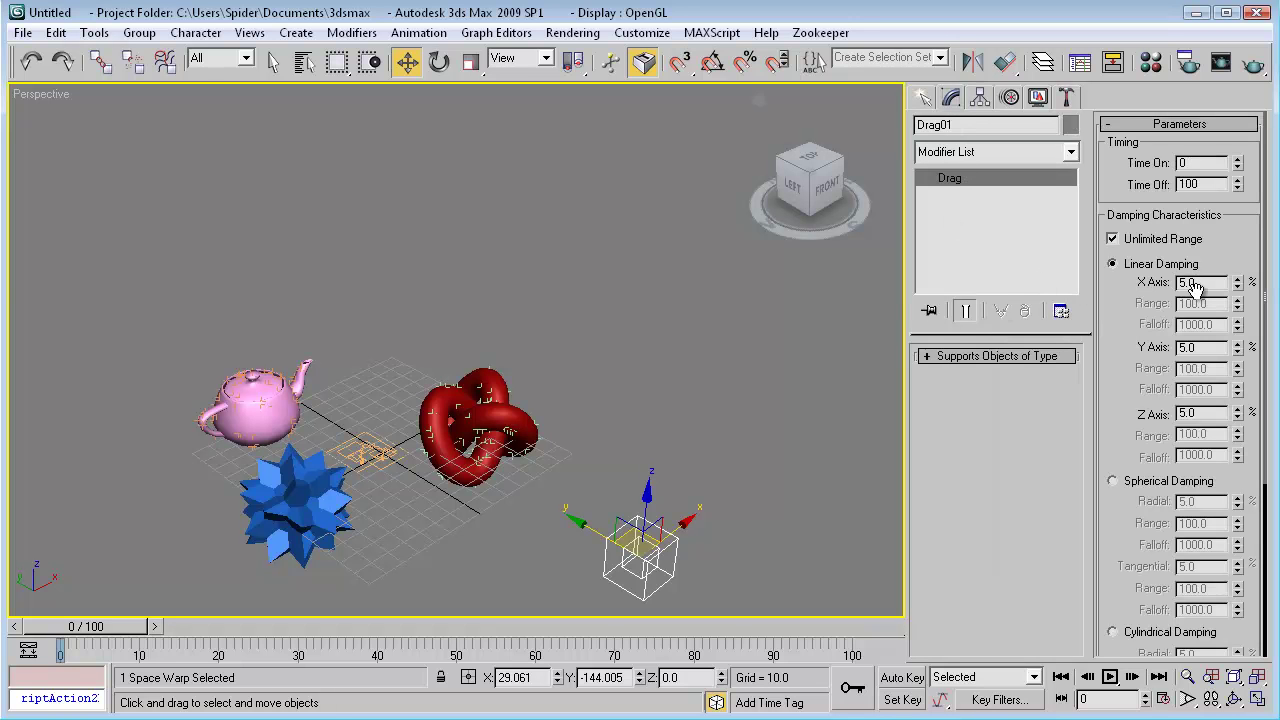
click(1218, 184)
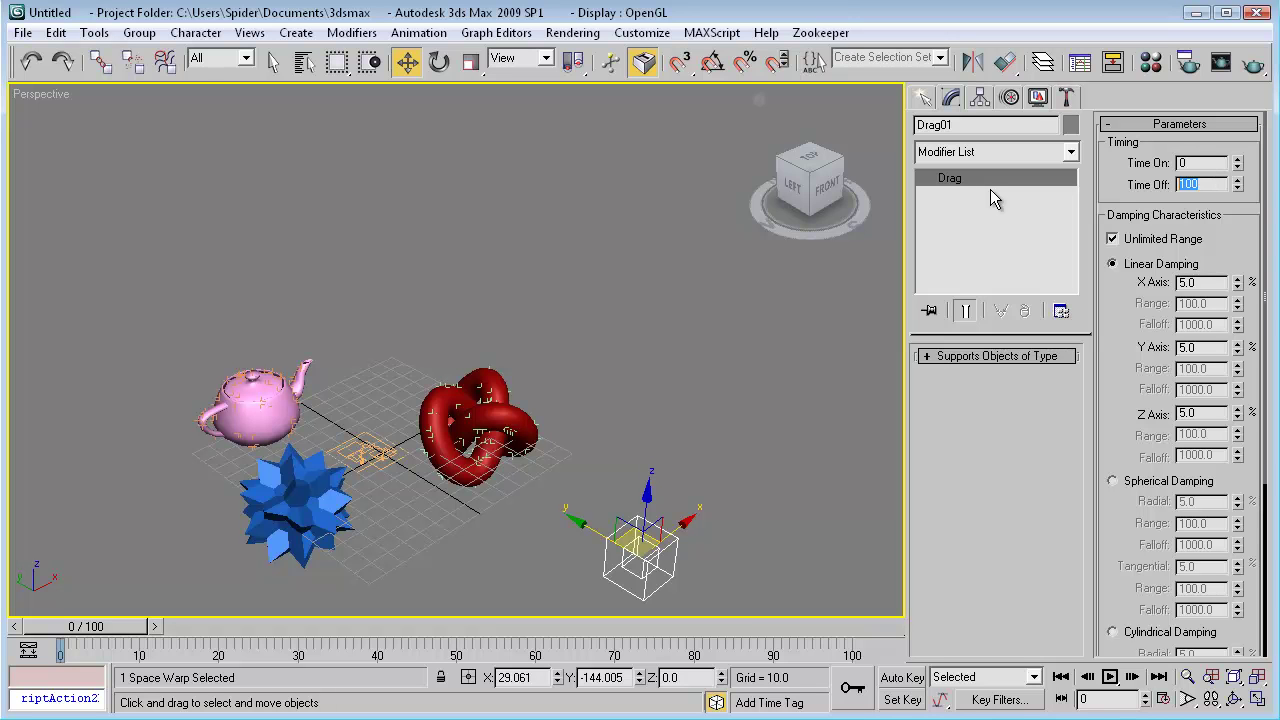
text(9999)
key(Return)
click(1201, 284)
text(15)
click(1191, 346)
text(15)
drag(1204, 413, 1157, 418)
text(15)
key(Return)
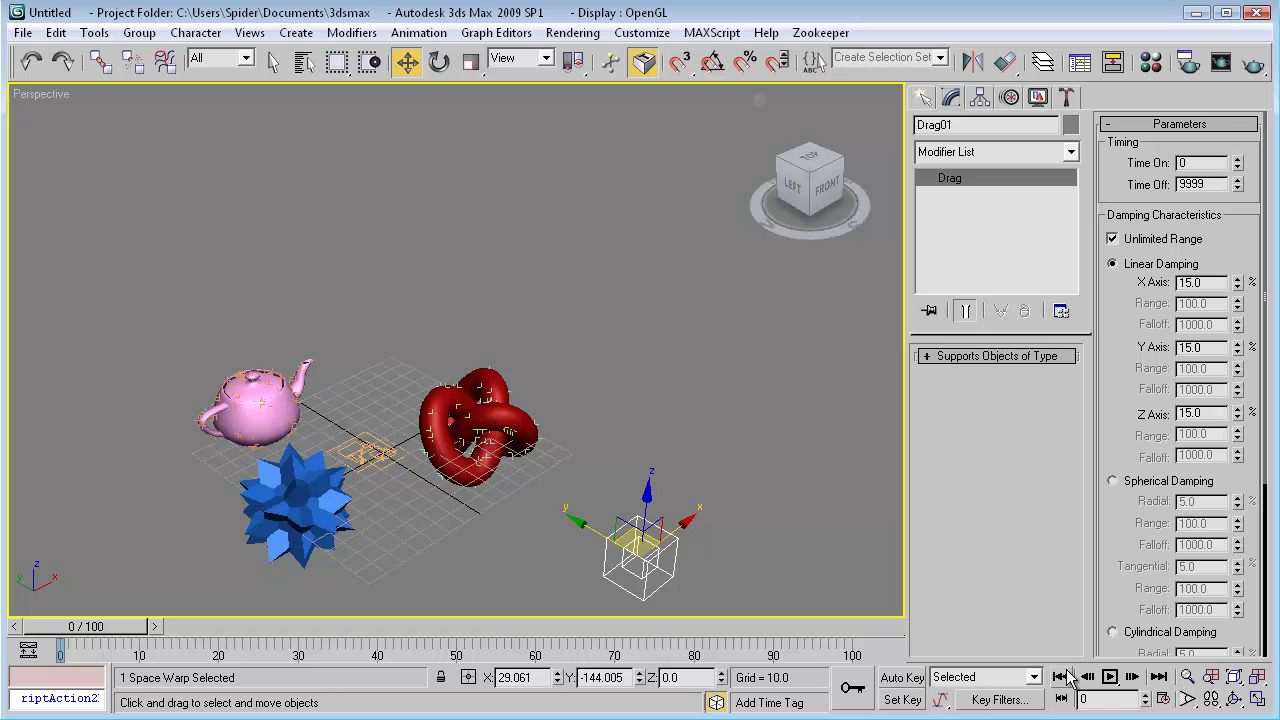
Replay the animation from frame 0 to check the particle motion with the stronger damping.
click(1109, 677)
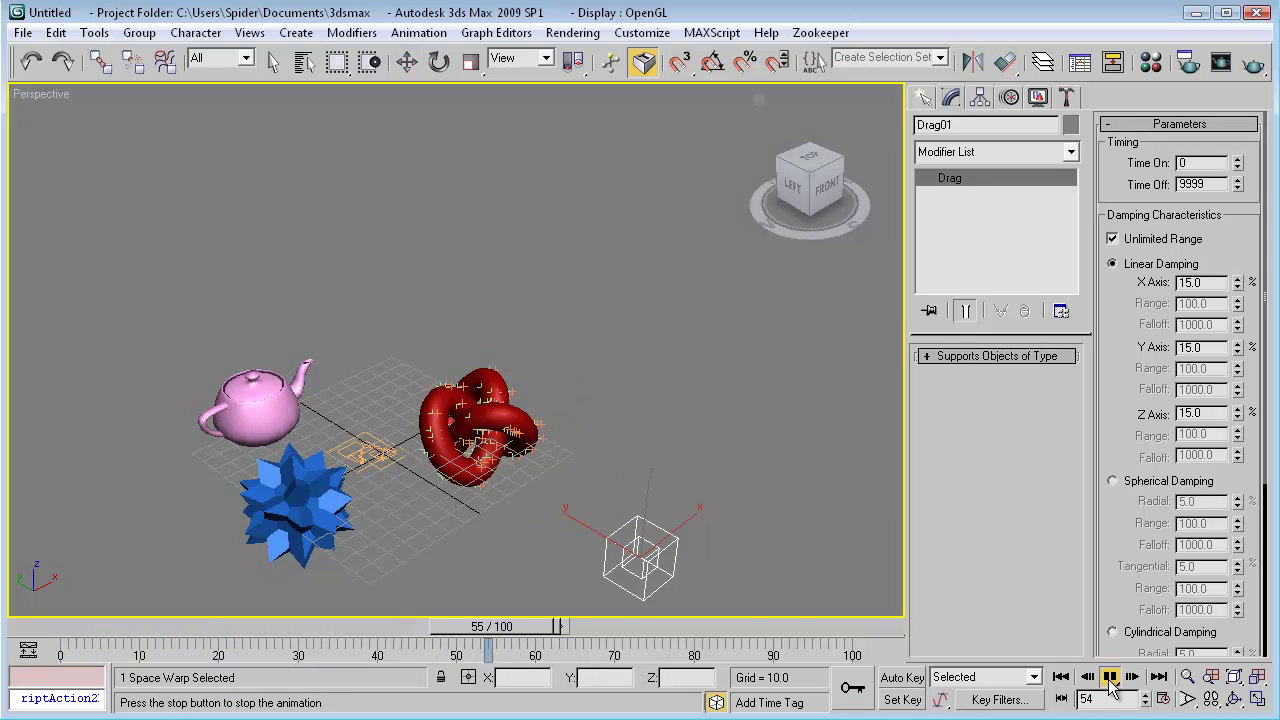
click(1109, 677)
key(Home)
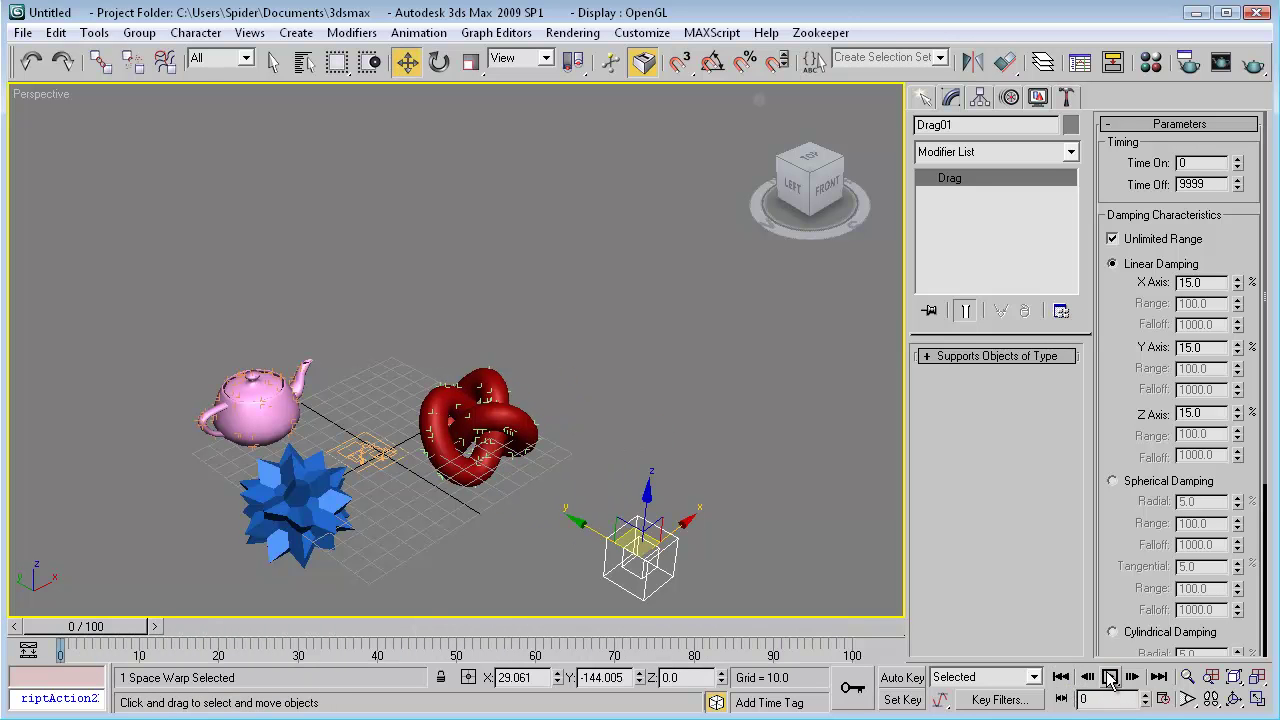
click(1109, 677)
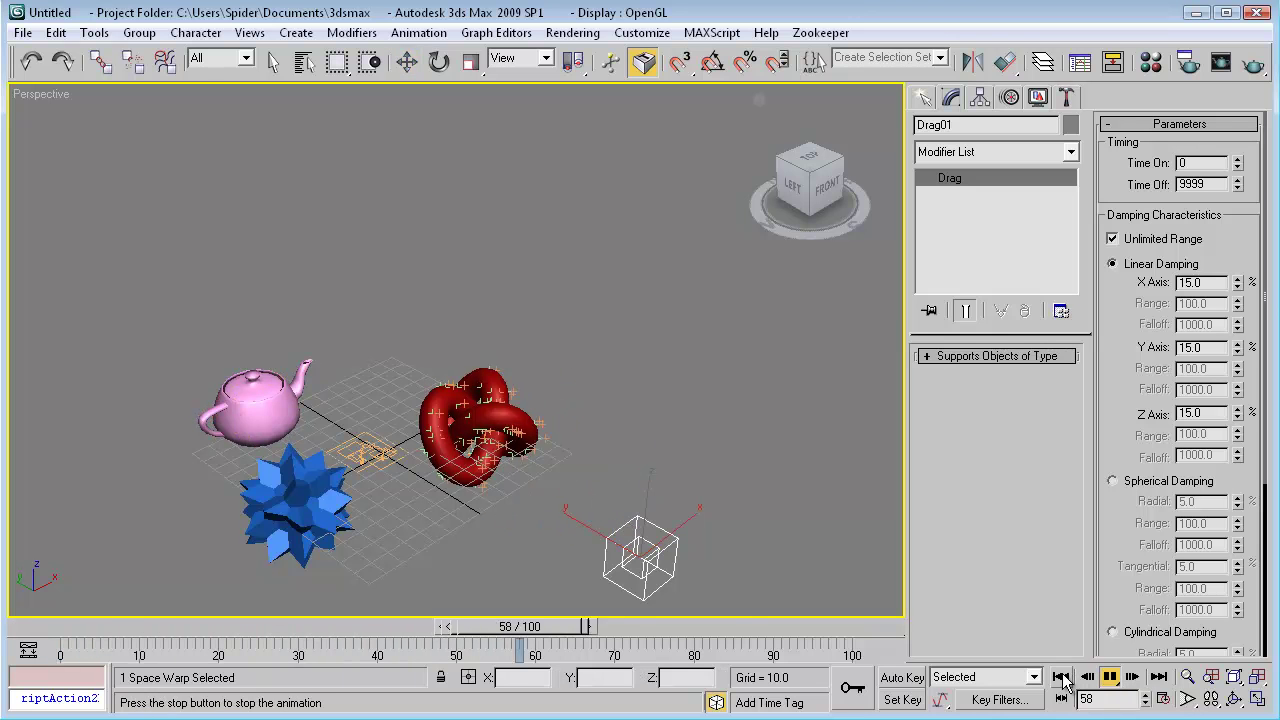
click(1061, 677)
click(1109, 677)
click(1109, 677)
click(1059, 684)
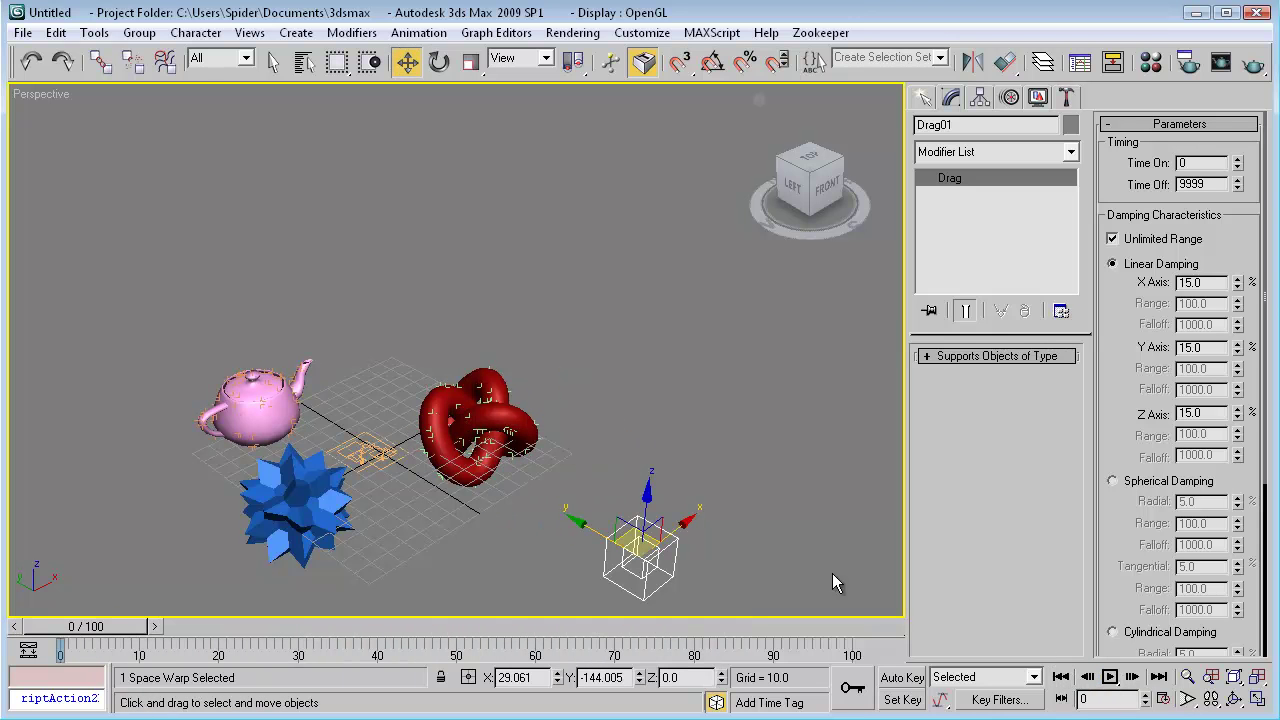
Duplicate the Target Torus event beside the original and wire the duplicate to the MorphTargets Flow output.
click(296, 515)
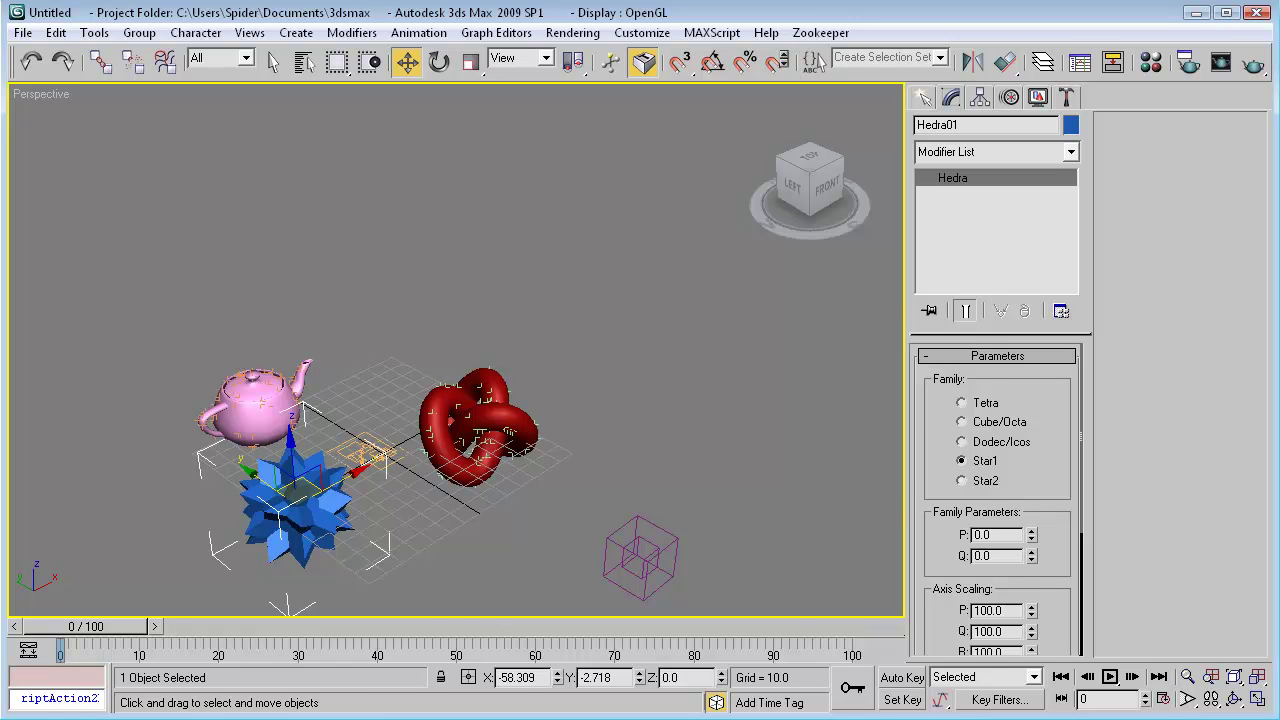
key(6)
drag(428, 228, 412, 148)
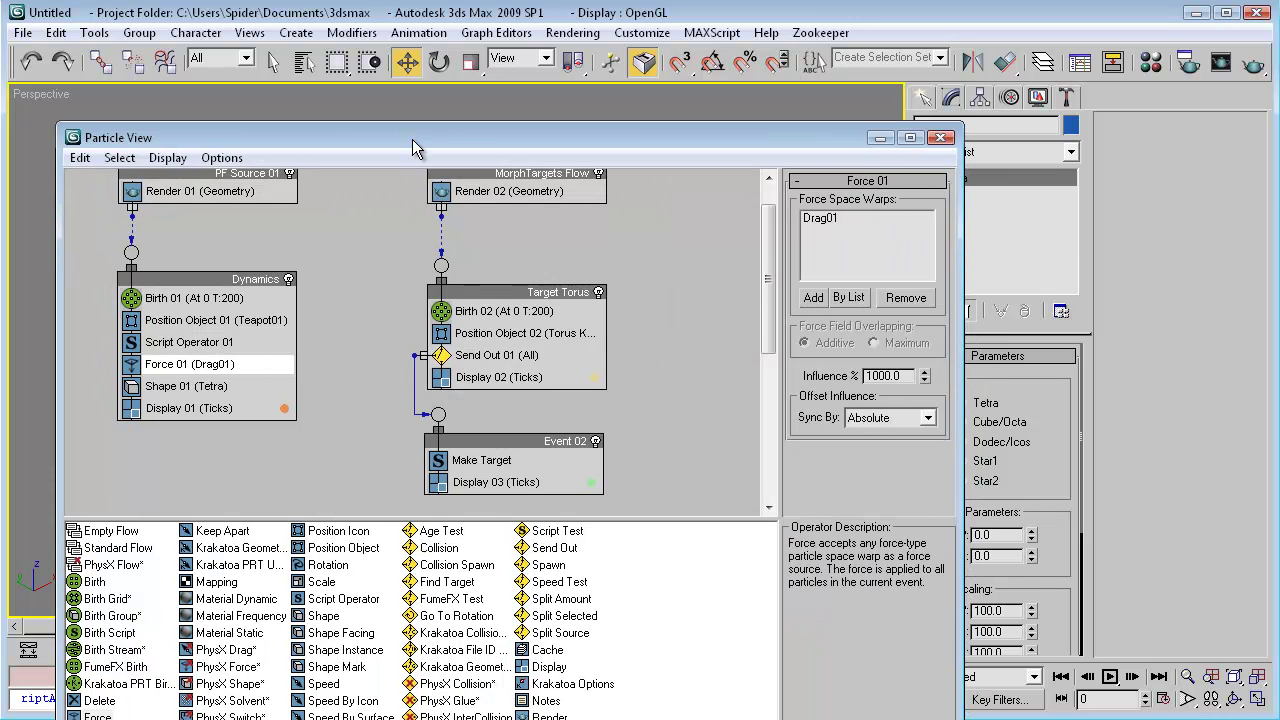
middle_drag(392, 459, 457, 241)
click(253, 284)
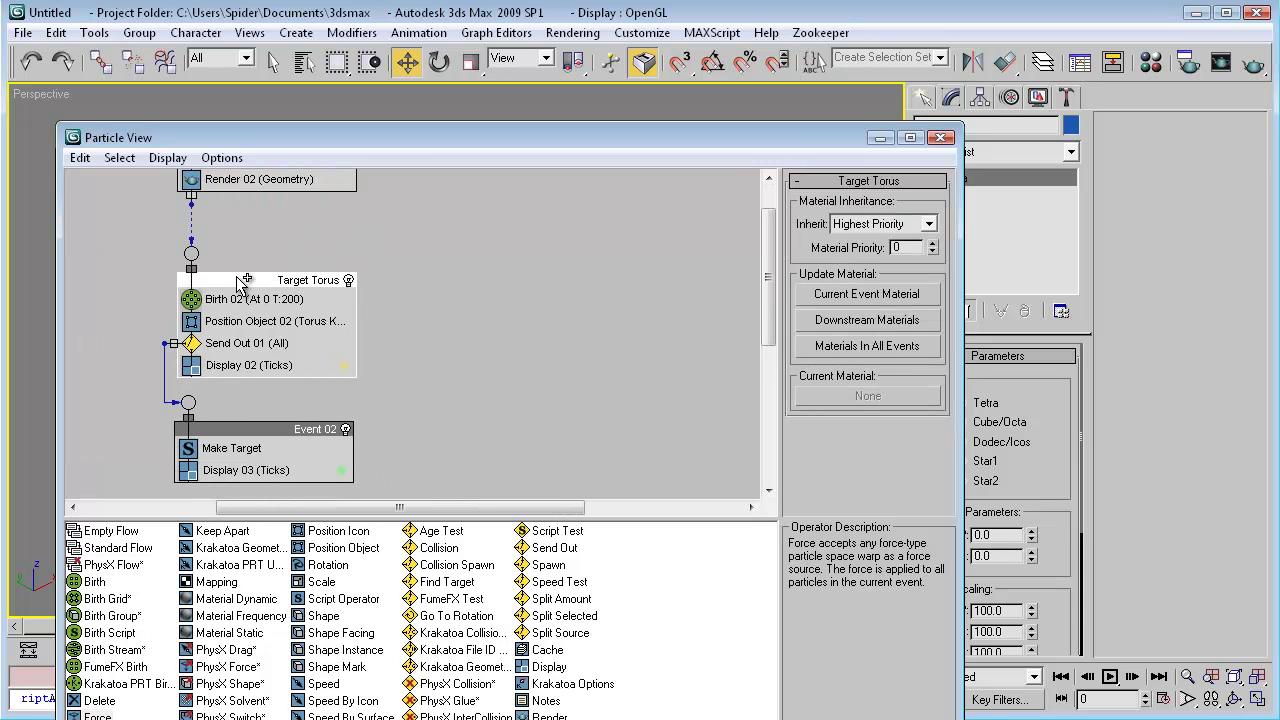
mouse_move(238, 278)
shift+mouse_down()
mouse_move(438, 284)
mouse_move(192, 205)
shift+mouse_up()
click(446, 536)
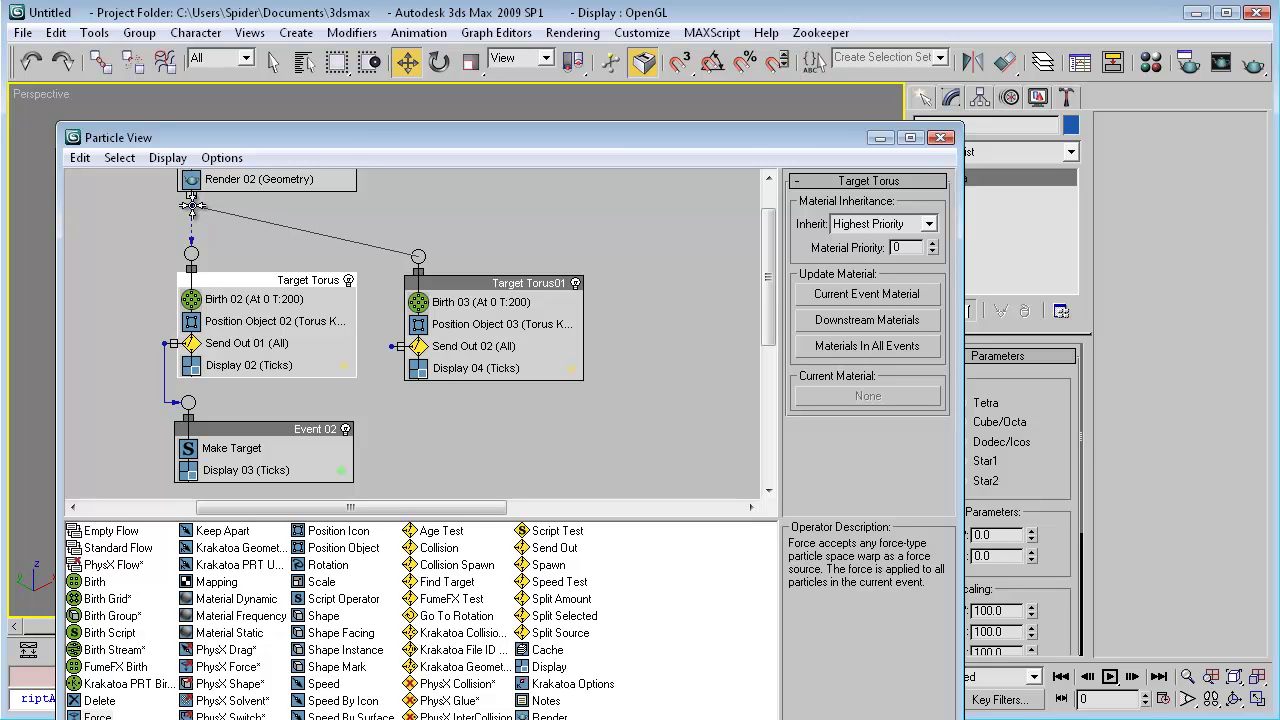
drag(192, 205, 192, 206)
middle_drag(433, 208, 447, 258)
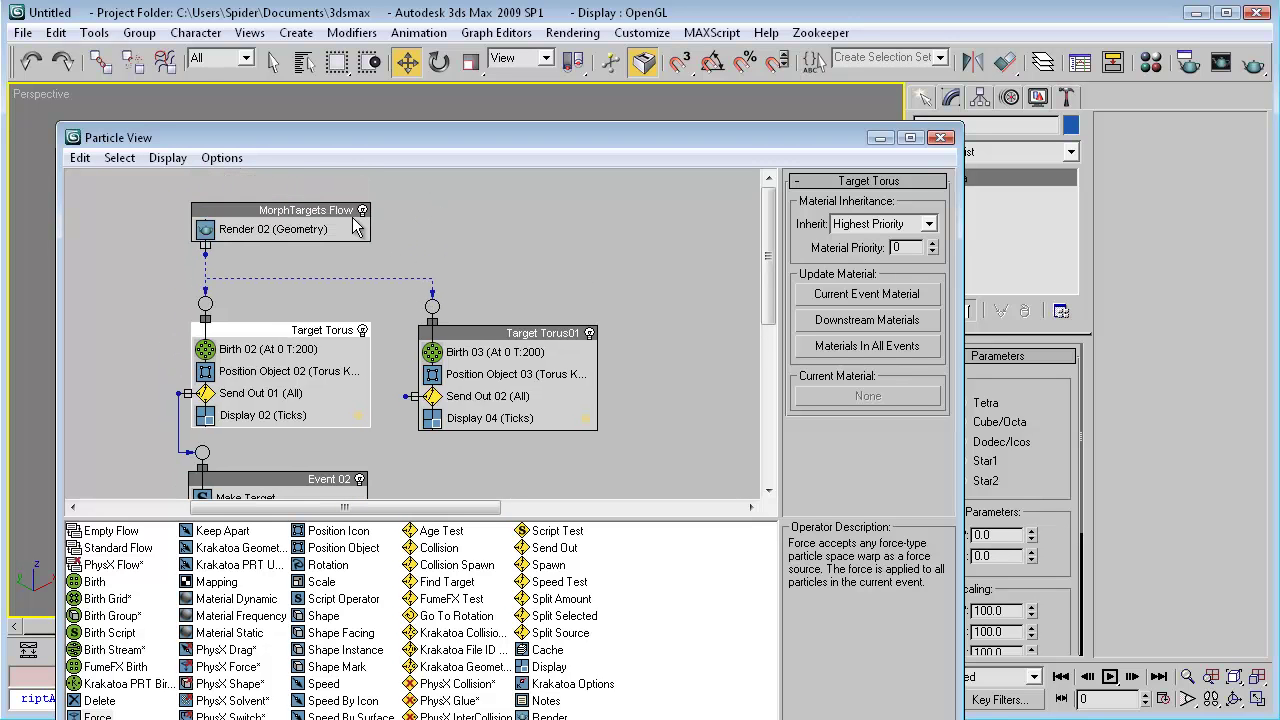
Replace Torus Knot01 with the blue Hedra01 as the emitter object of Position Object 03 in the duplicated event.
middle_drag(598, 293, 566, 291)
middle_drag(659, 407, 641, 379)
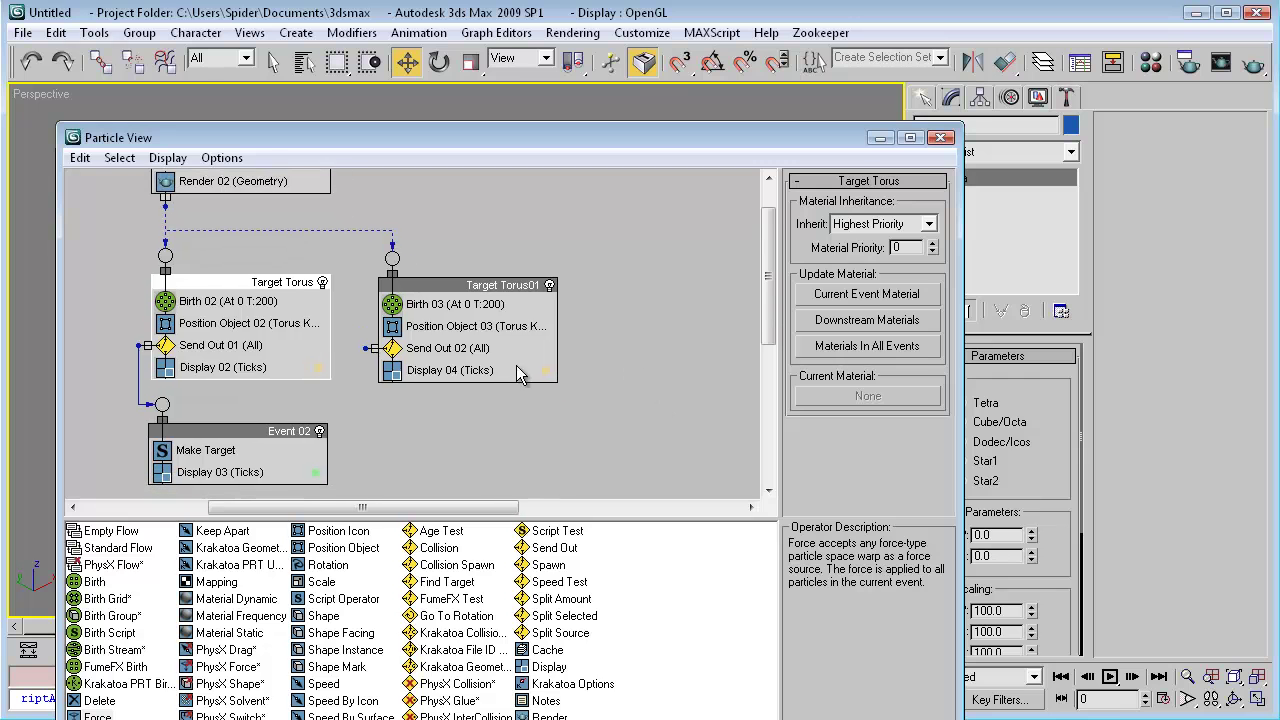
click(436, 333)
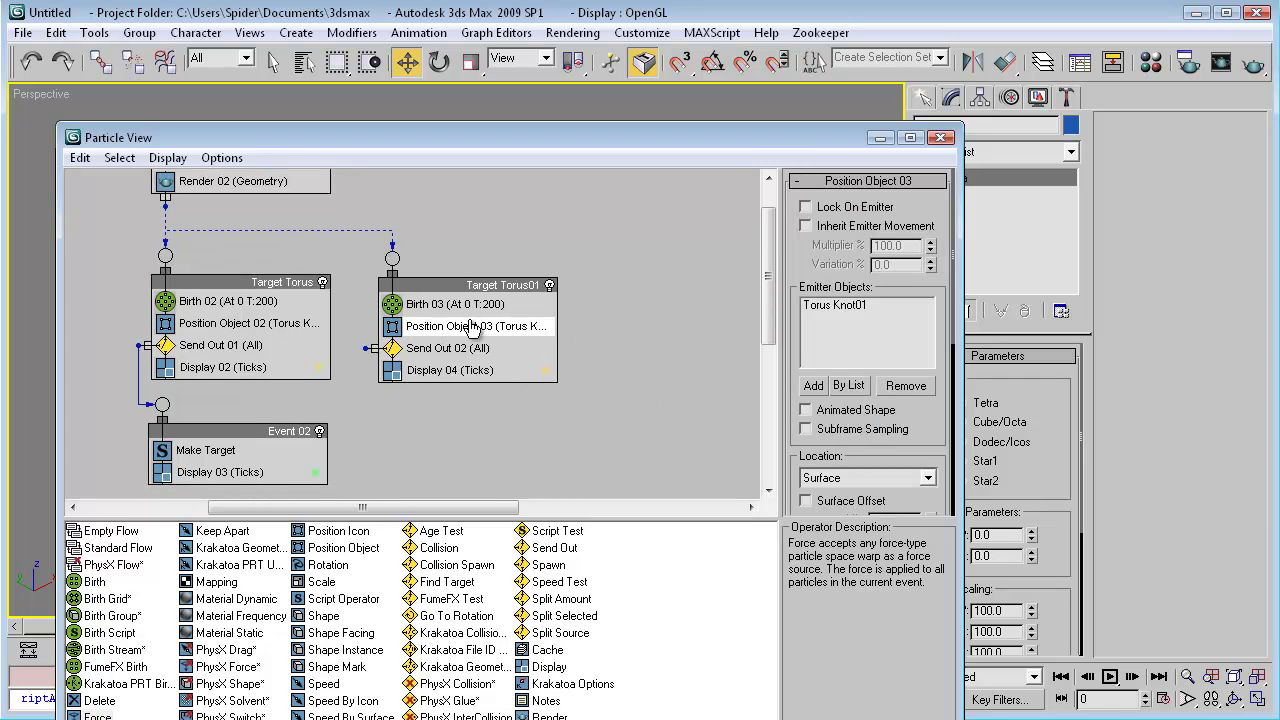
click(889, 366)
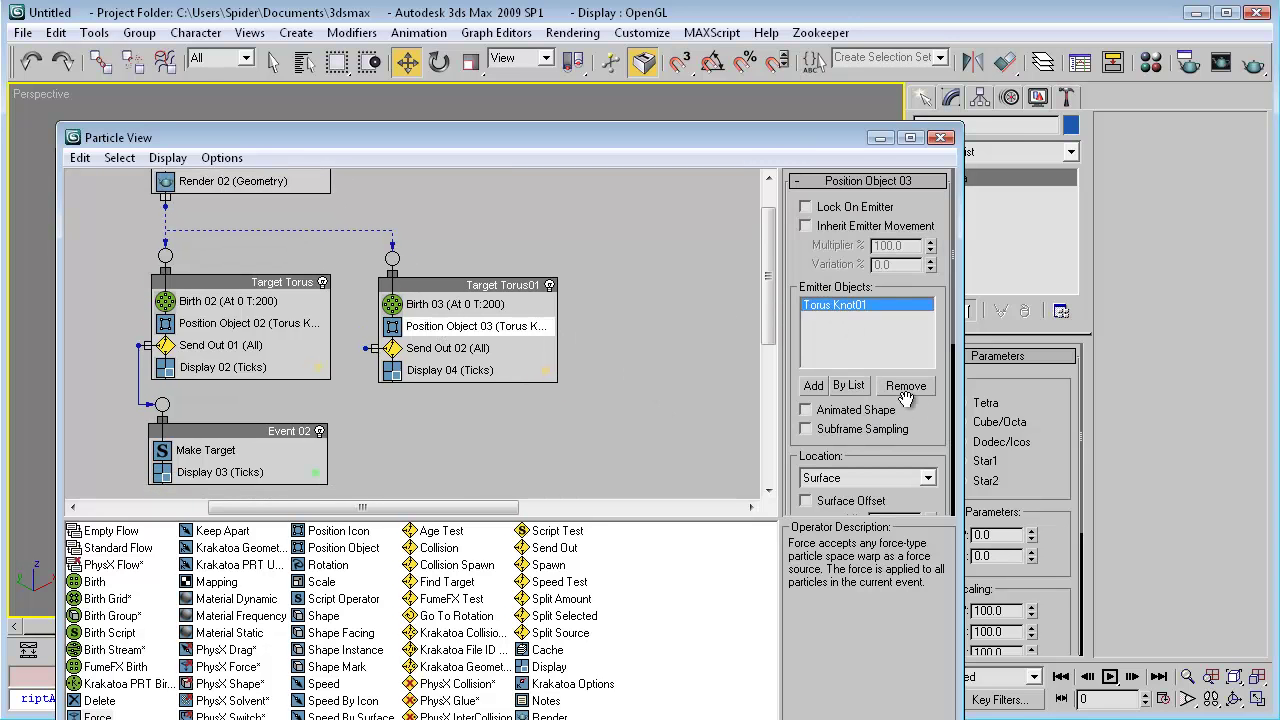
click(906, 386)
click(813, 386)
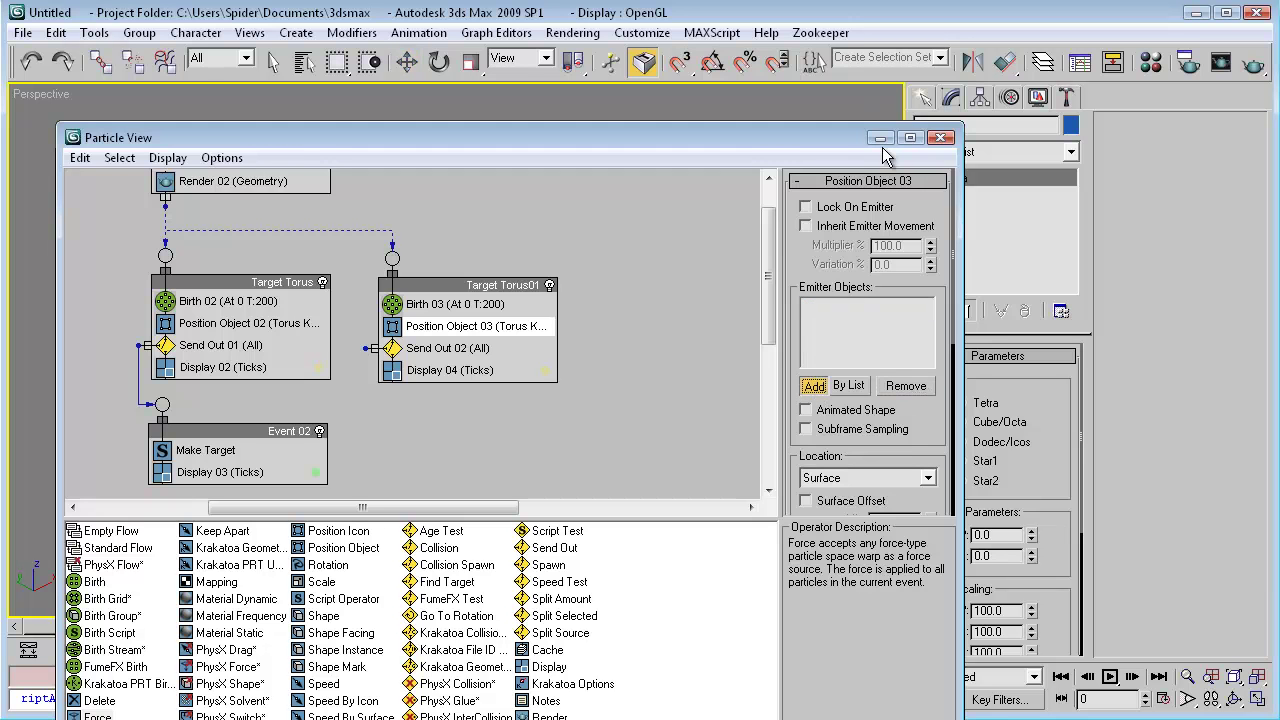
click(879, 139)
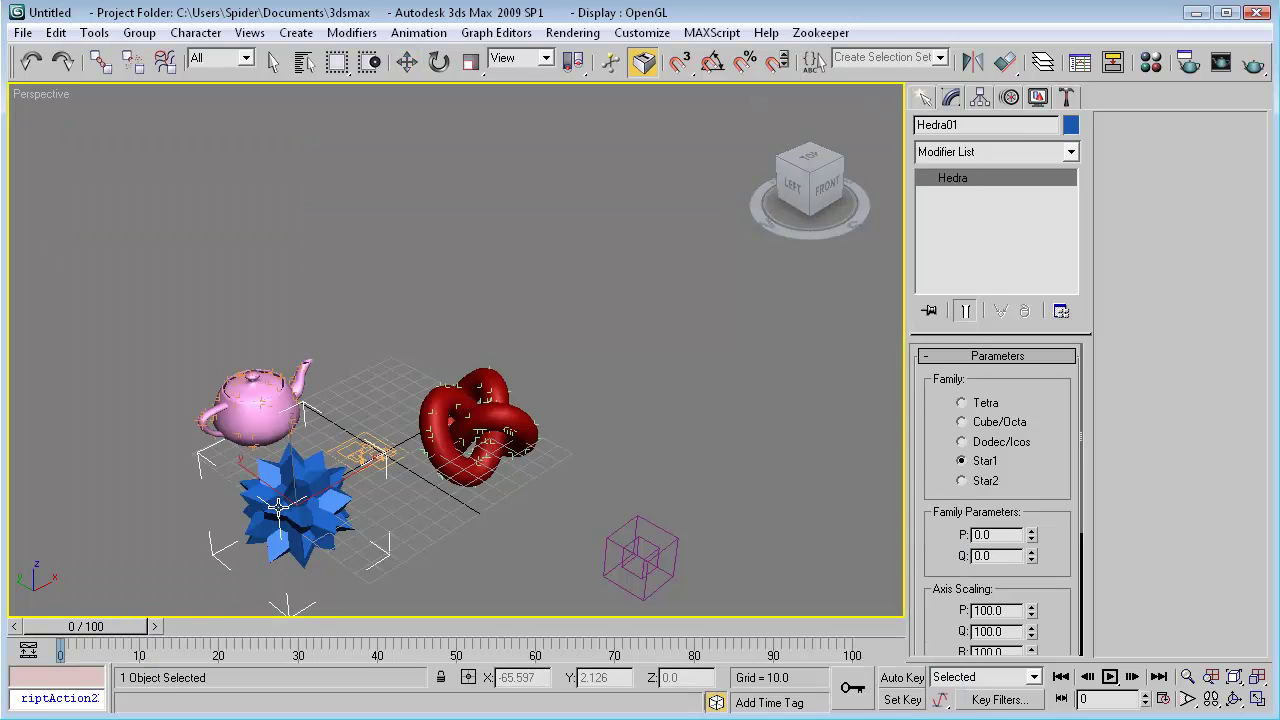
key(w)
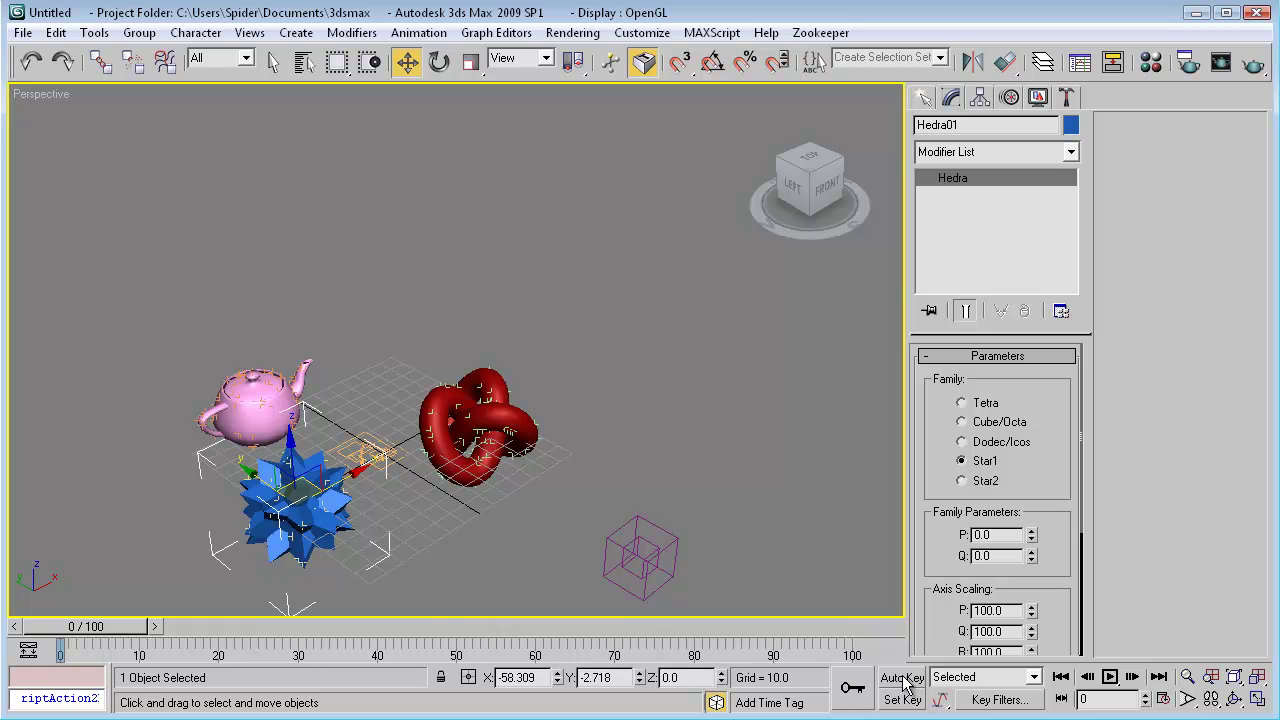
key(6)
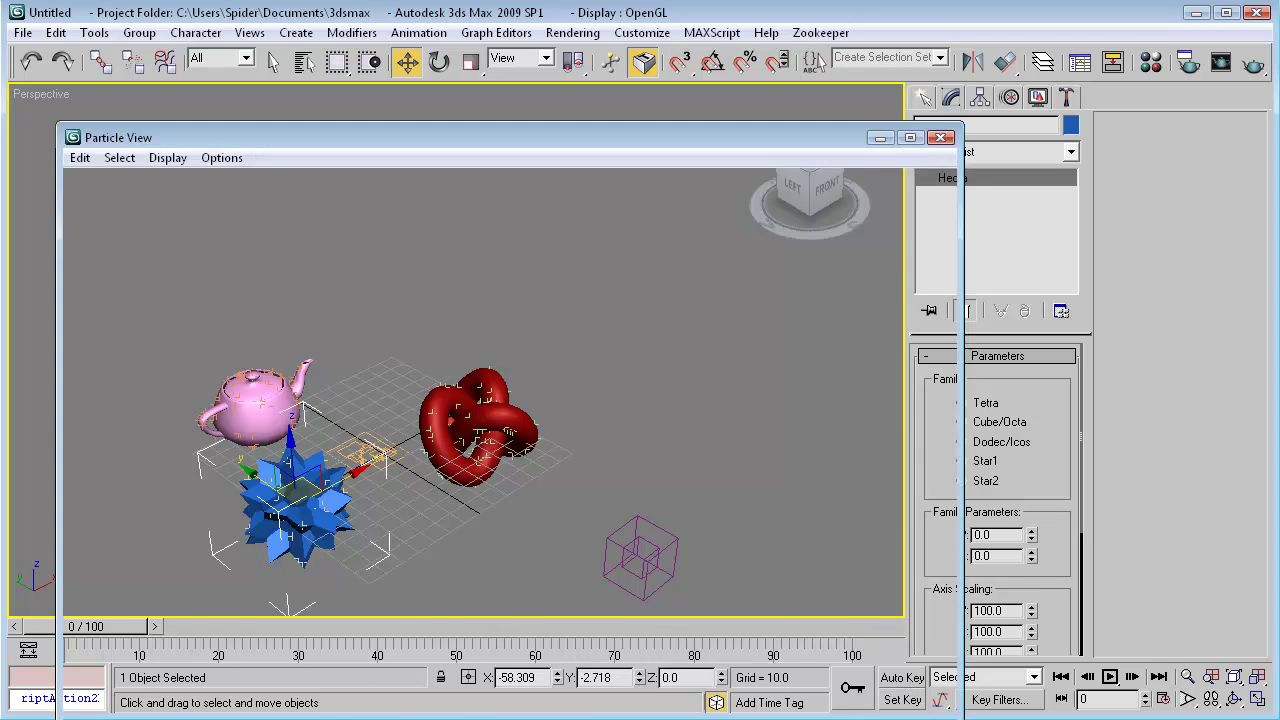
Set Birth 03's Emit Start and Emit Stop to 100 and wire Send Out 02 to Event 02.
click(460, 306)
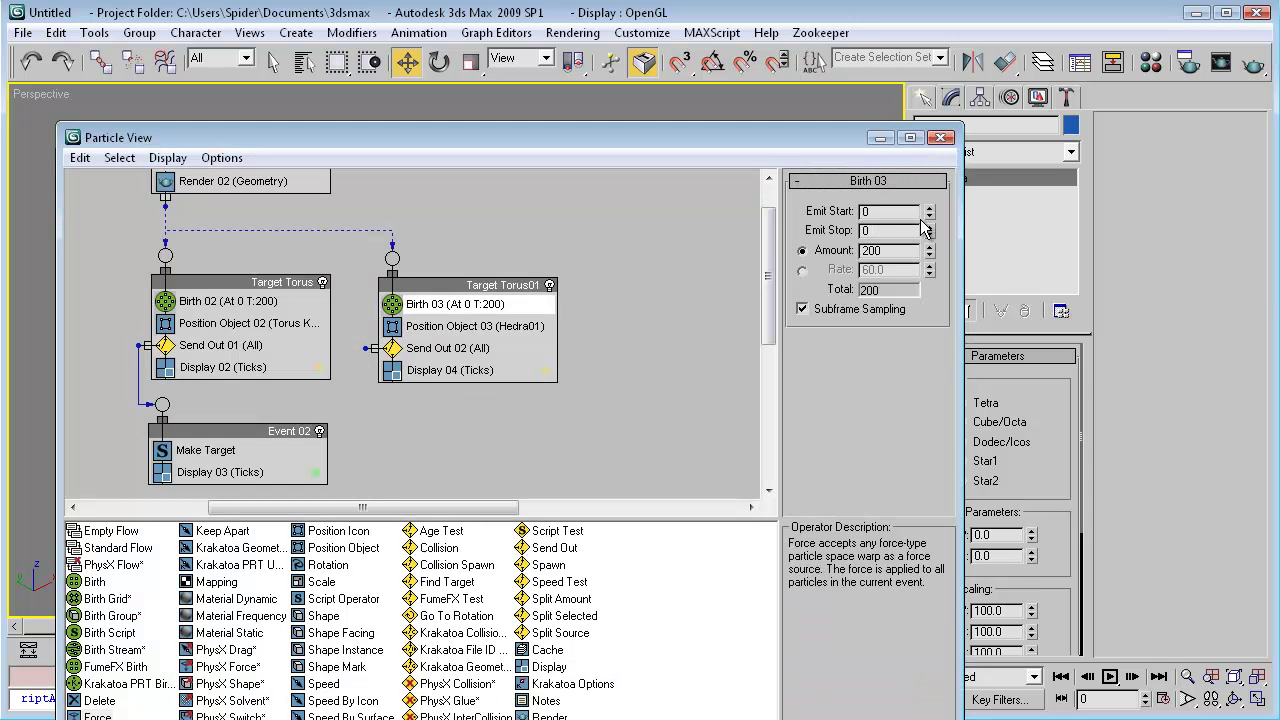
double_click(887, 213)
click(886, 230)
text(100)
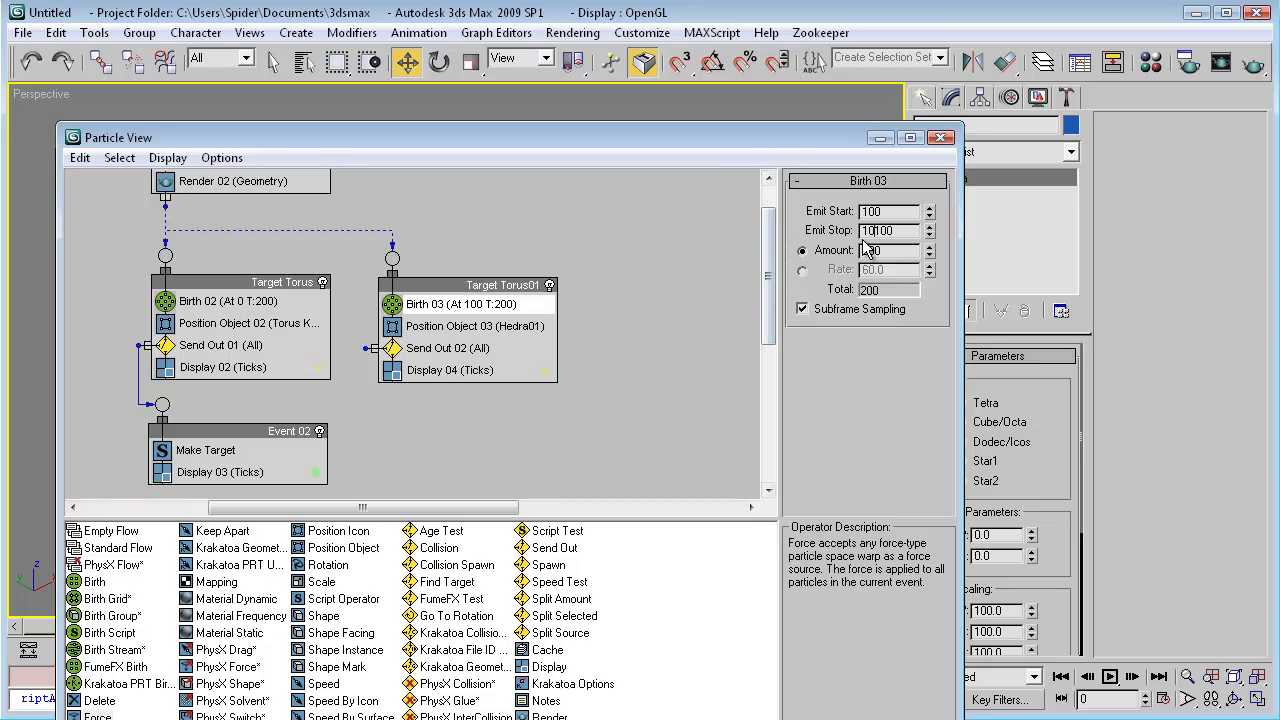
key(Return)
drag(370, 347, 394, 445)
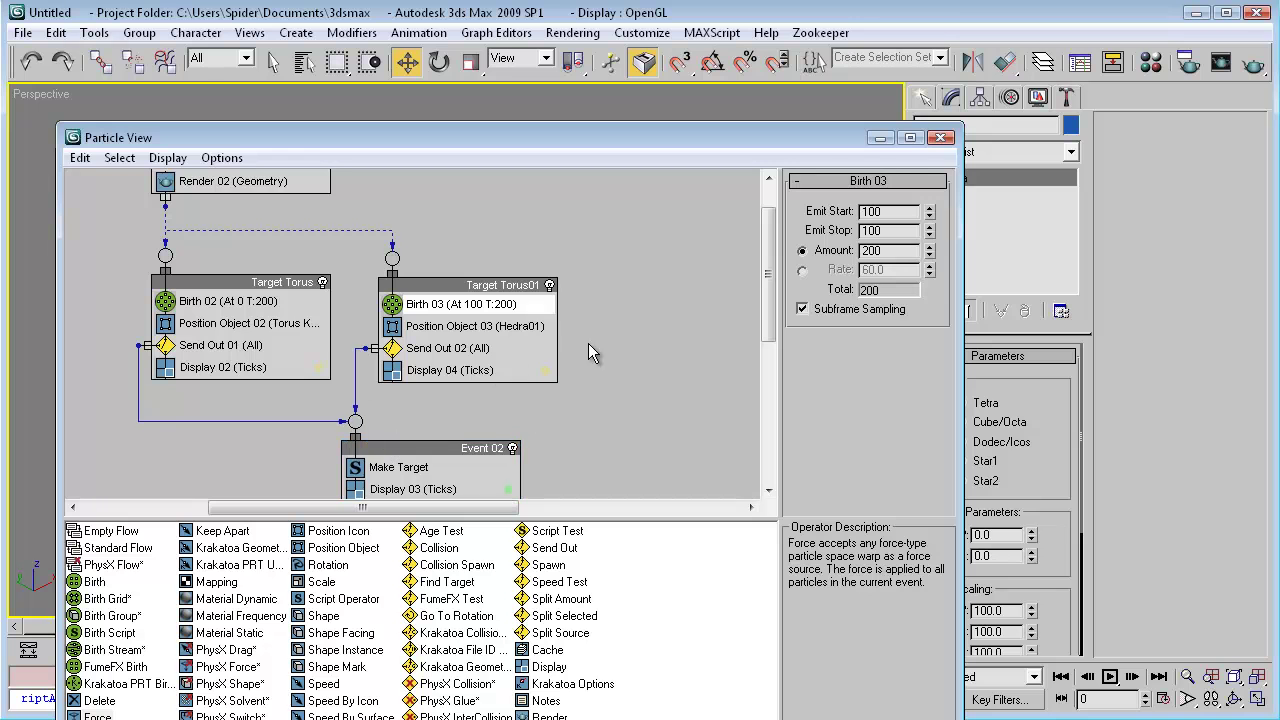
Put Particle View out of the way and extend the animation's end time to frame 357.
click(880, 141)
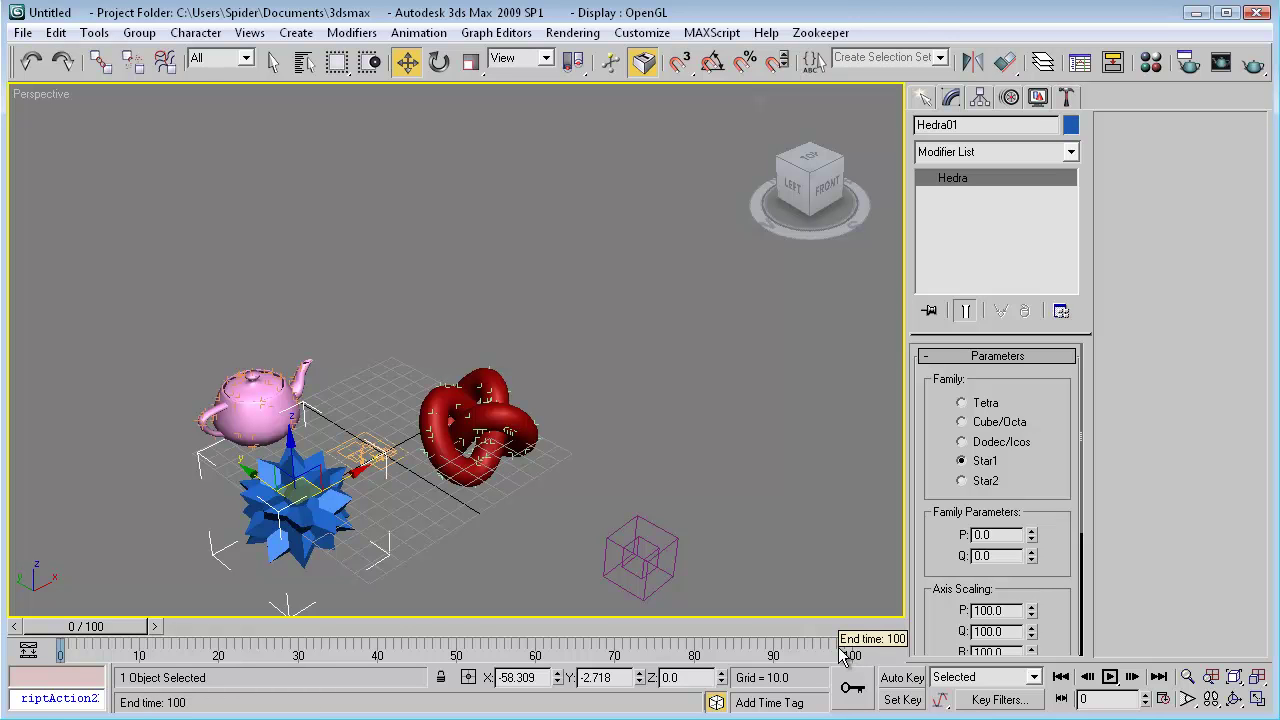
ctrl+alt+right_drag(840, 655, 226, 650)
ctrl+alt+right_drag(665, 655, 440, 655)
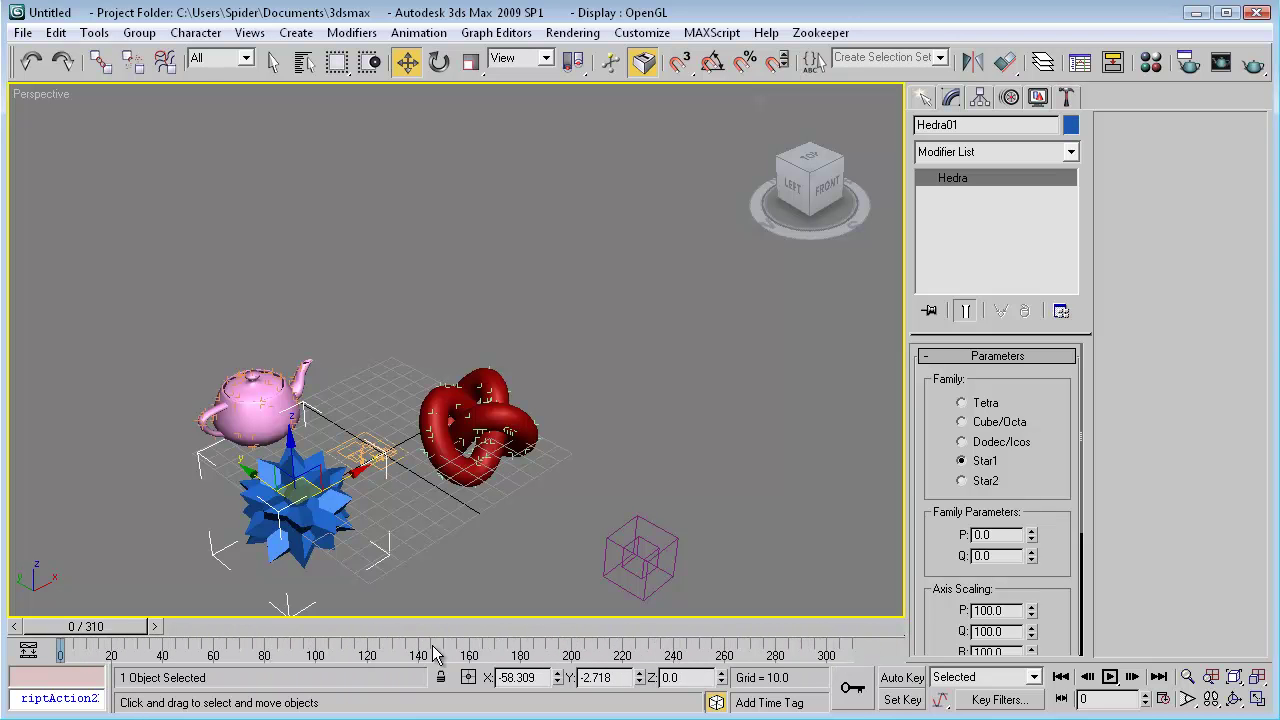
ctrl+alt+right_drag(582, 663, 698, 648)
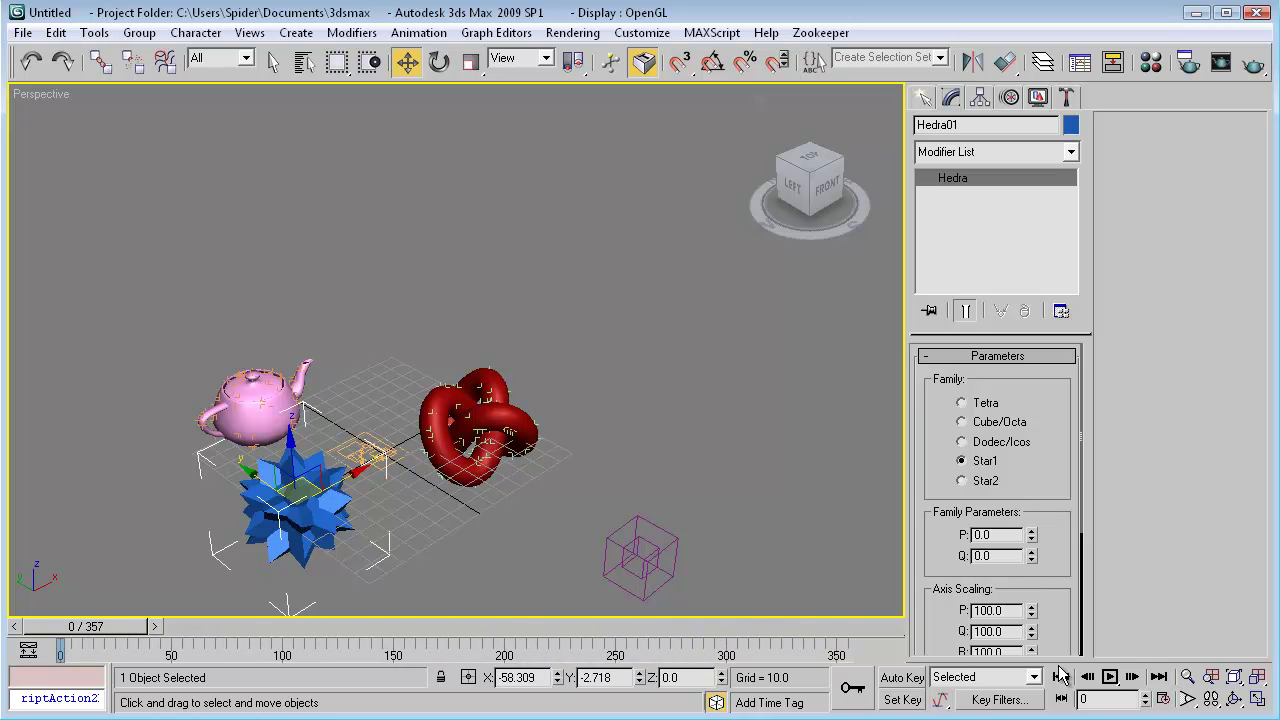
Play the animation past frame 100 to check the particles' move to the hedra, and return to frame 0.
click(1110, 677)
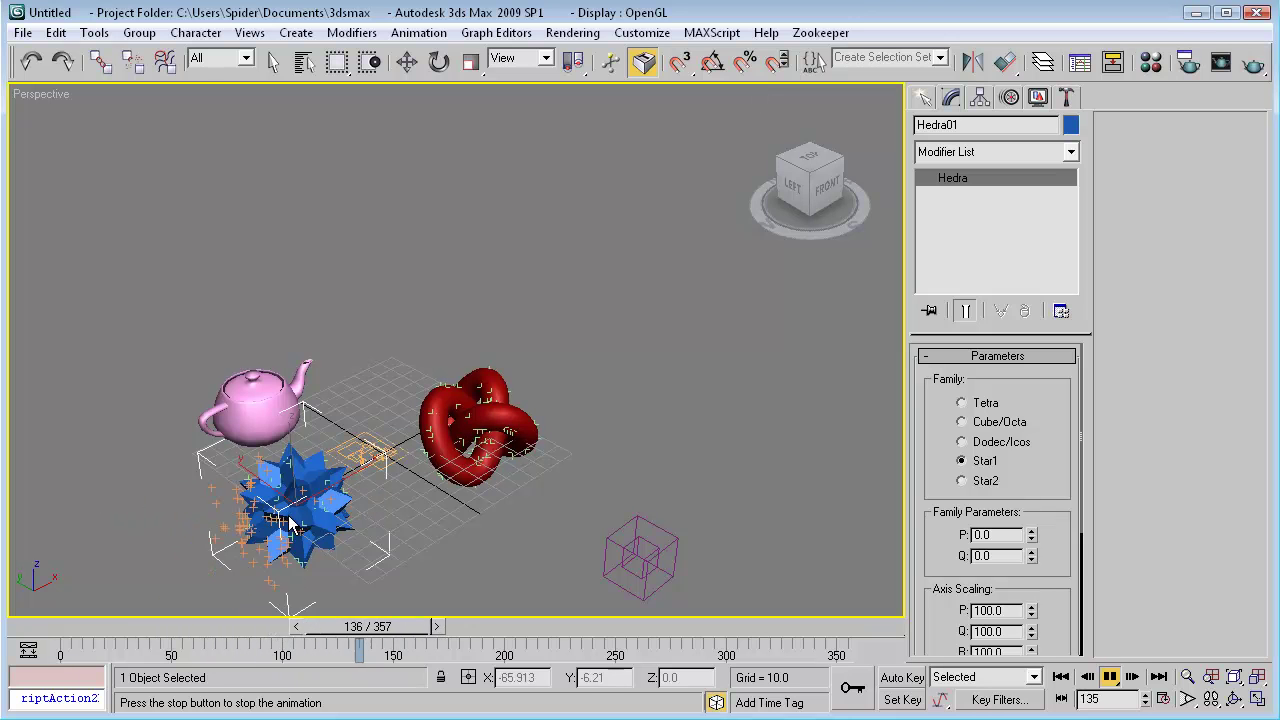
click(1109, 677)
key(w)
click(1061, 677)
Make the teapot, torus knot and hedra non-renderable together through their object properties.
middle_drag(482, 542, 532, 508)
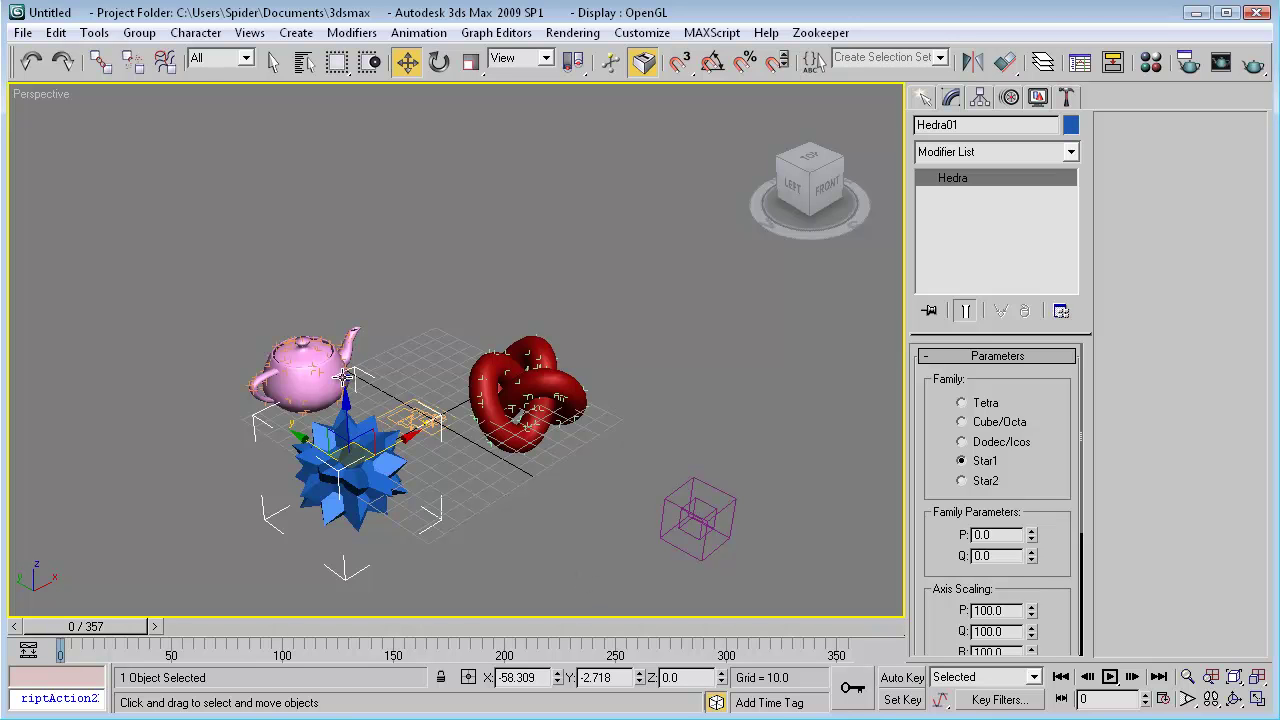
click(311, 371)
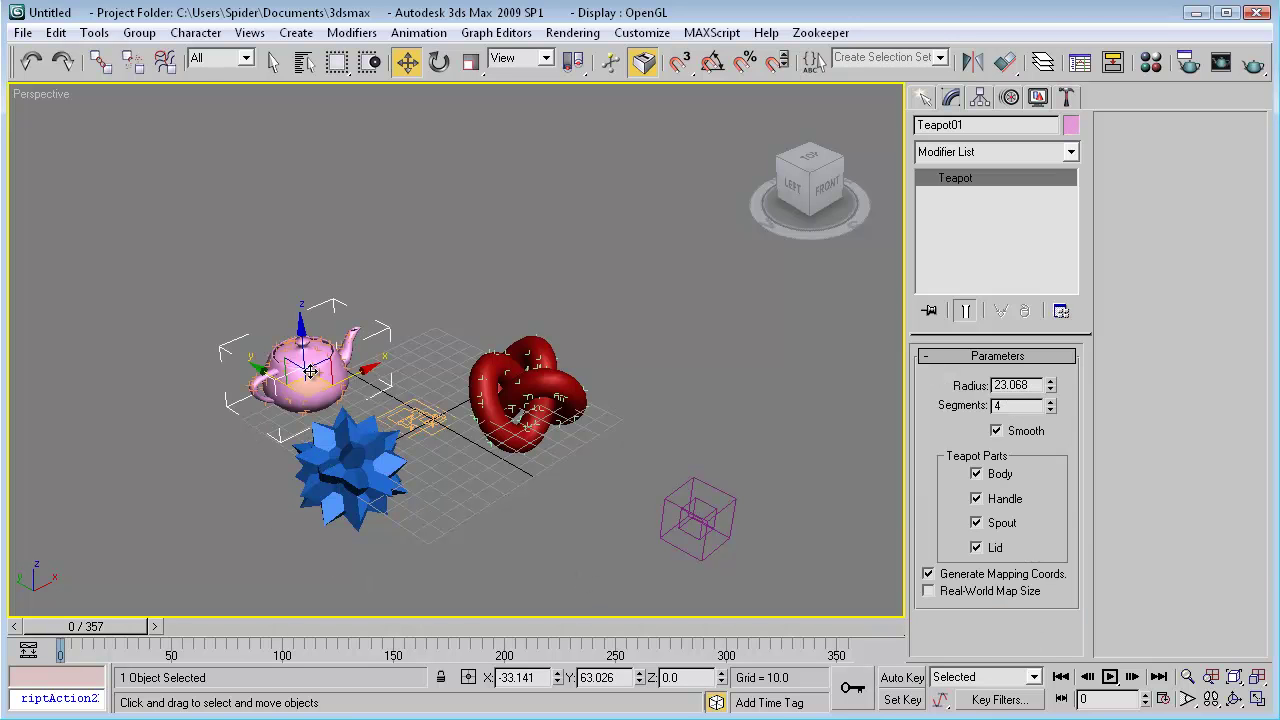
right_click(311, 369)
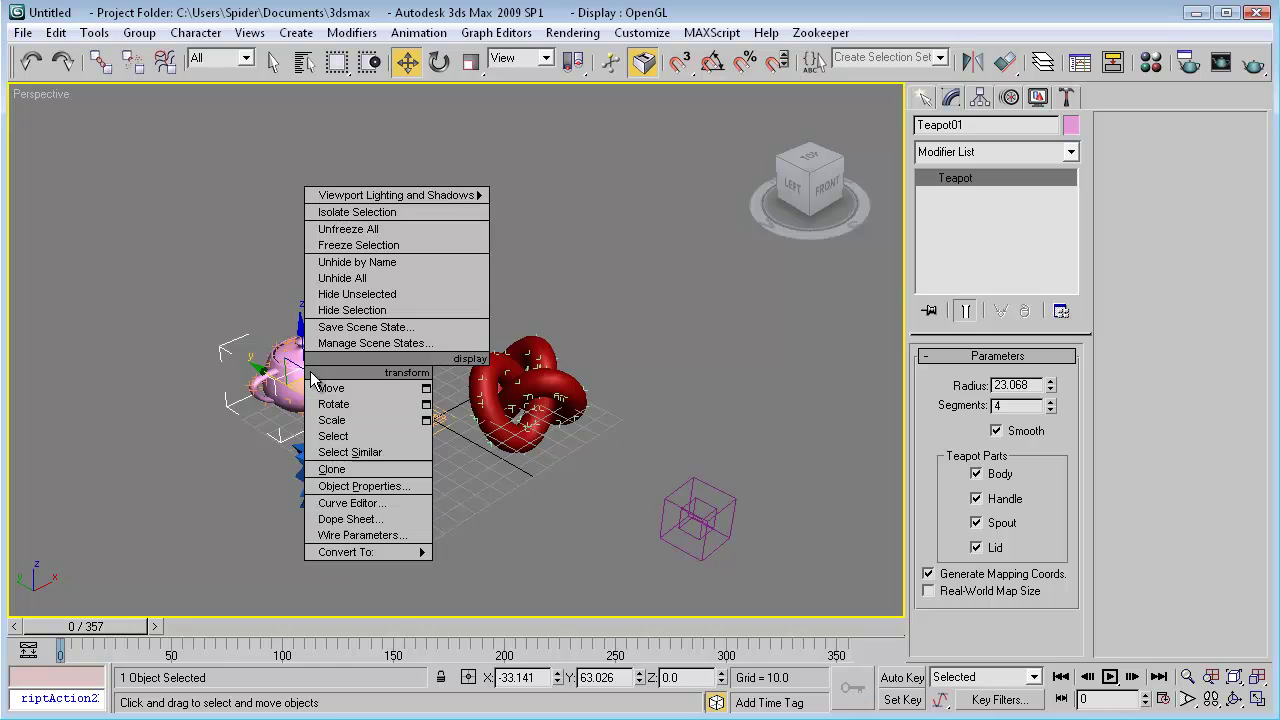
click(562, 395)
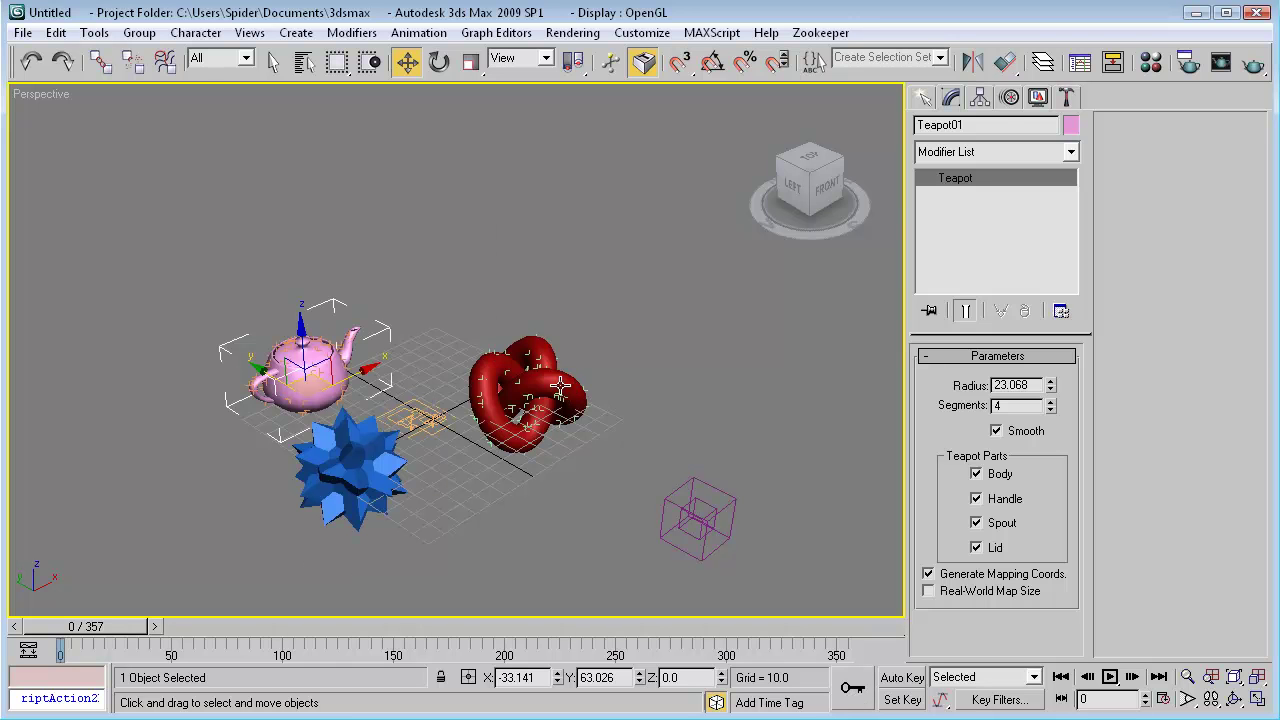
ctrl+click(562, 382)
ctrl+click(370, 456)
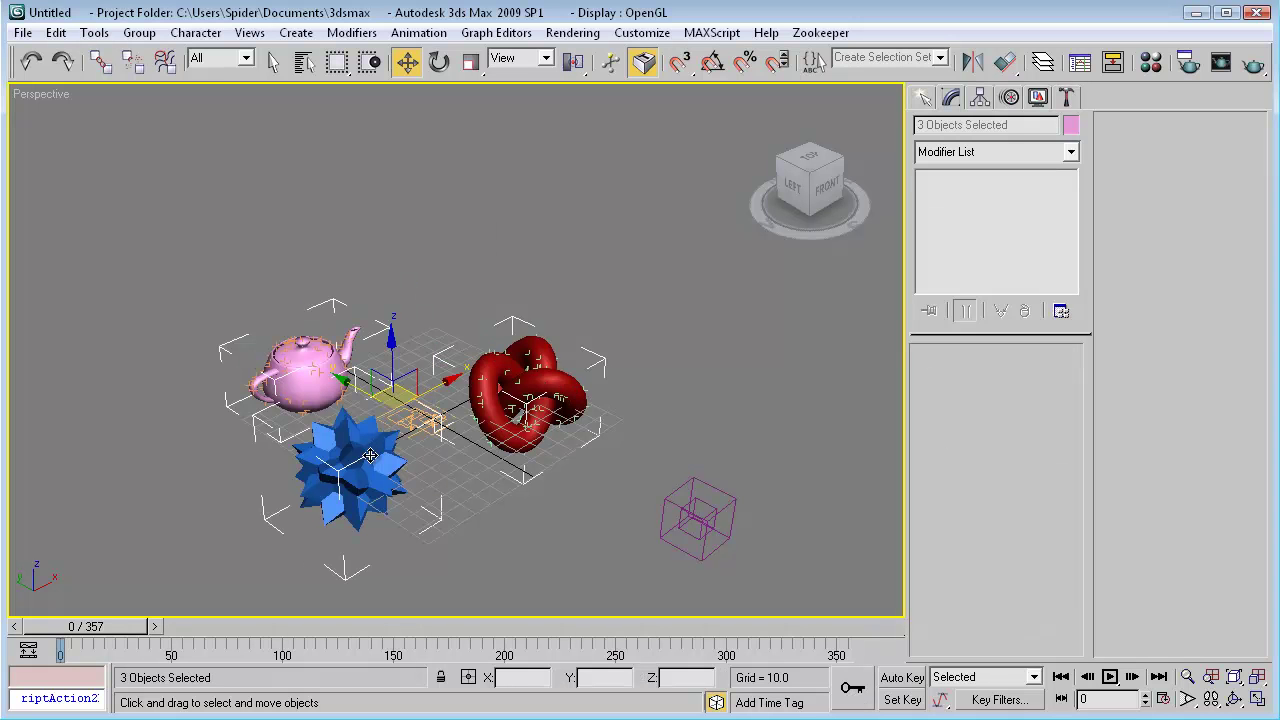
right_click(370, 458)
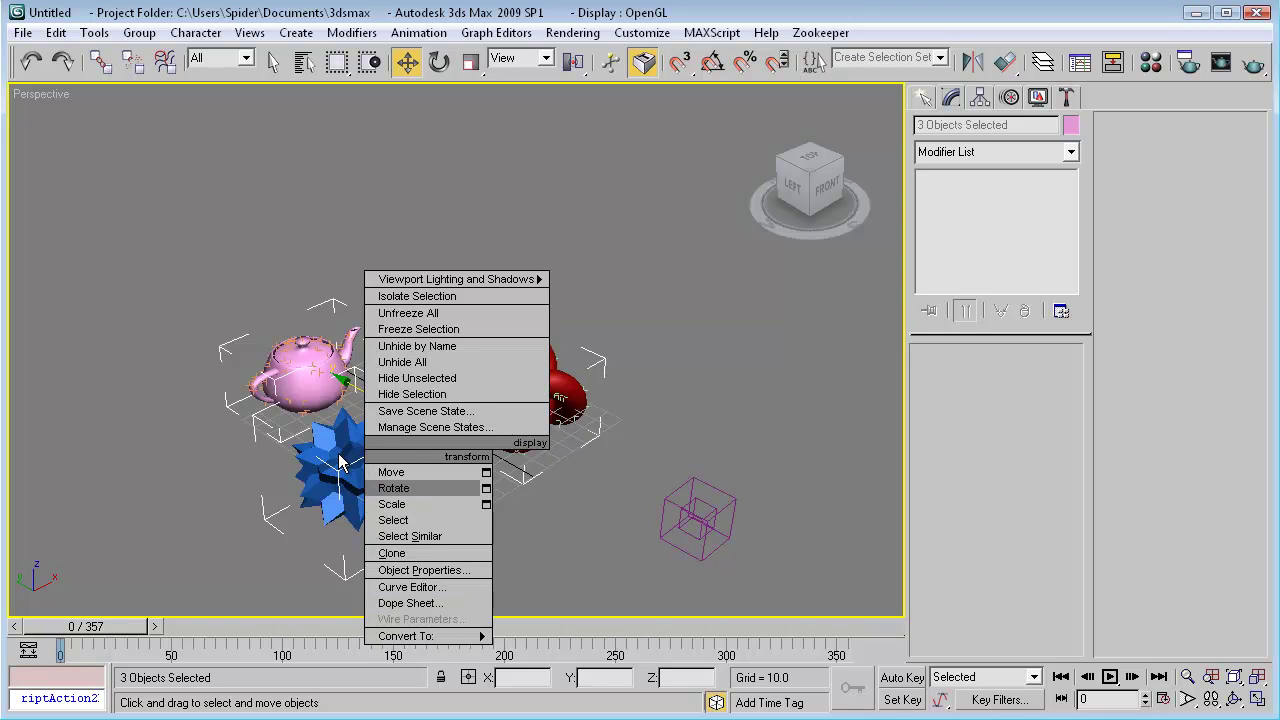
click(422, 570)
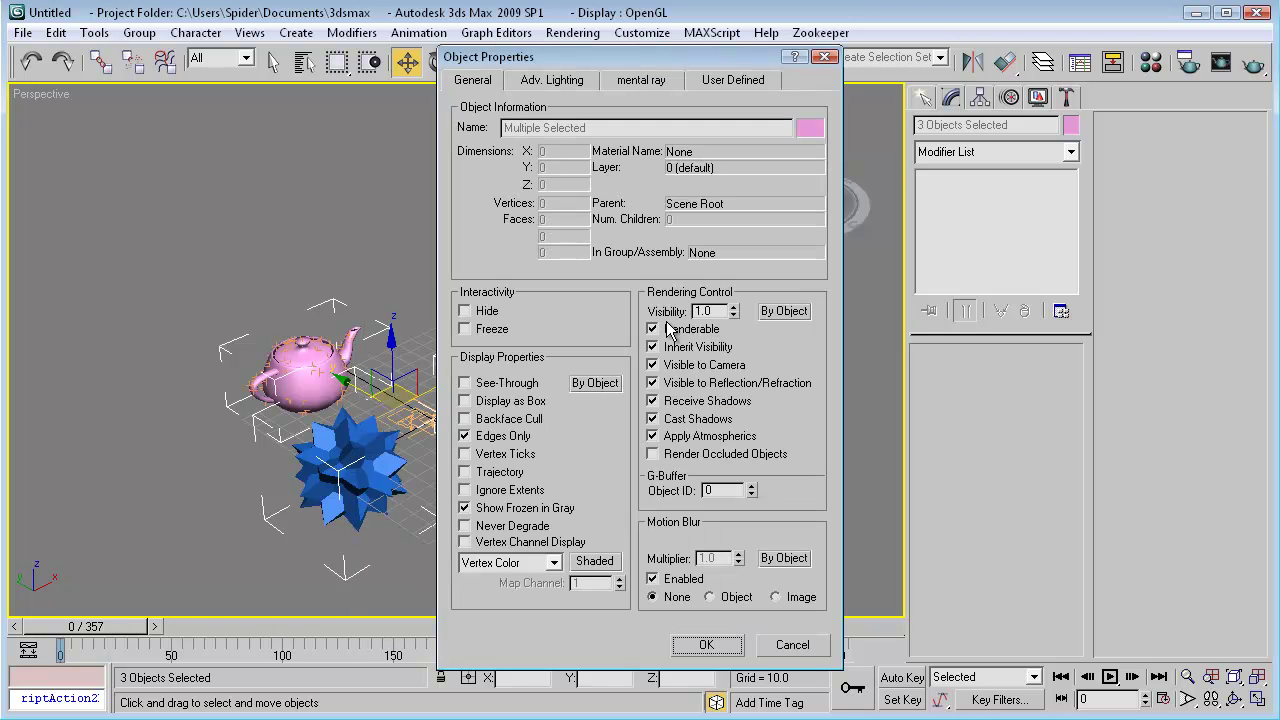
click(668, 330)
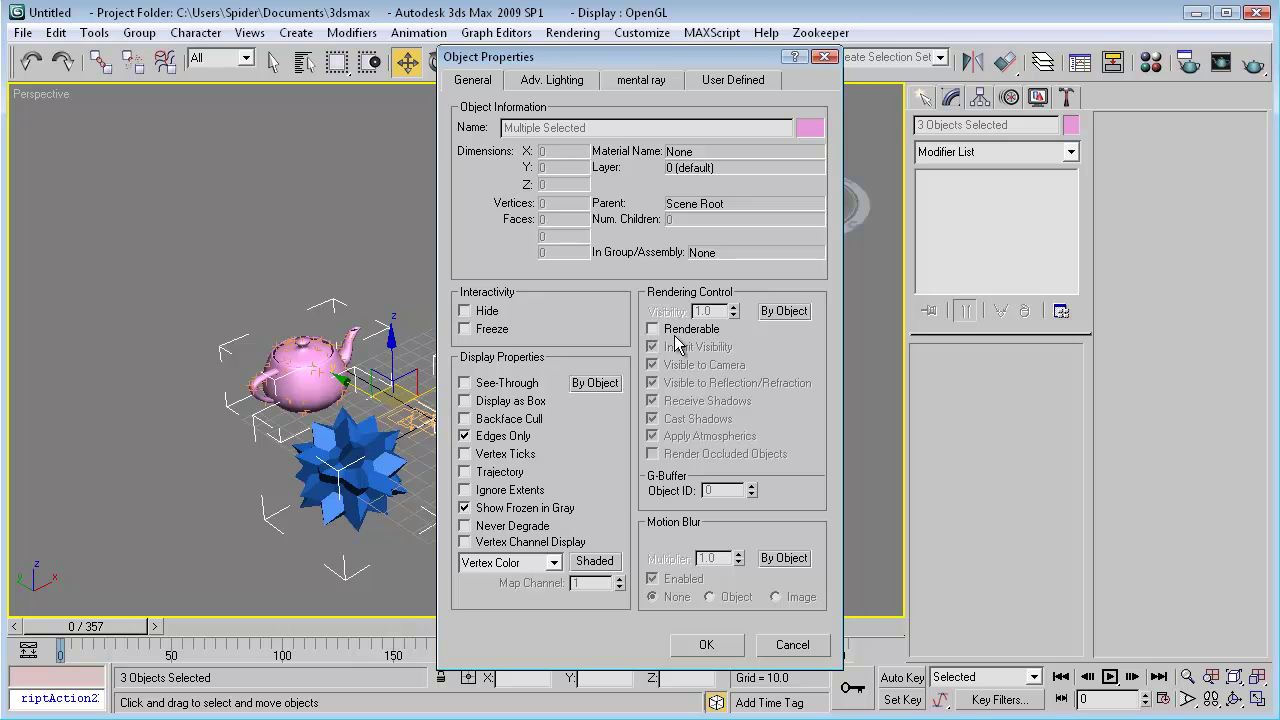
click(702, 643)
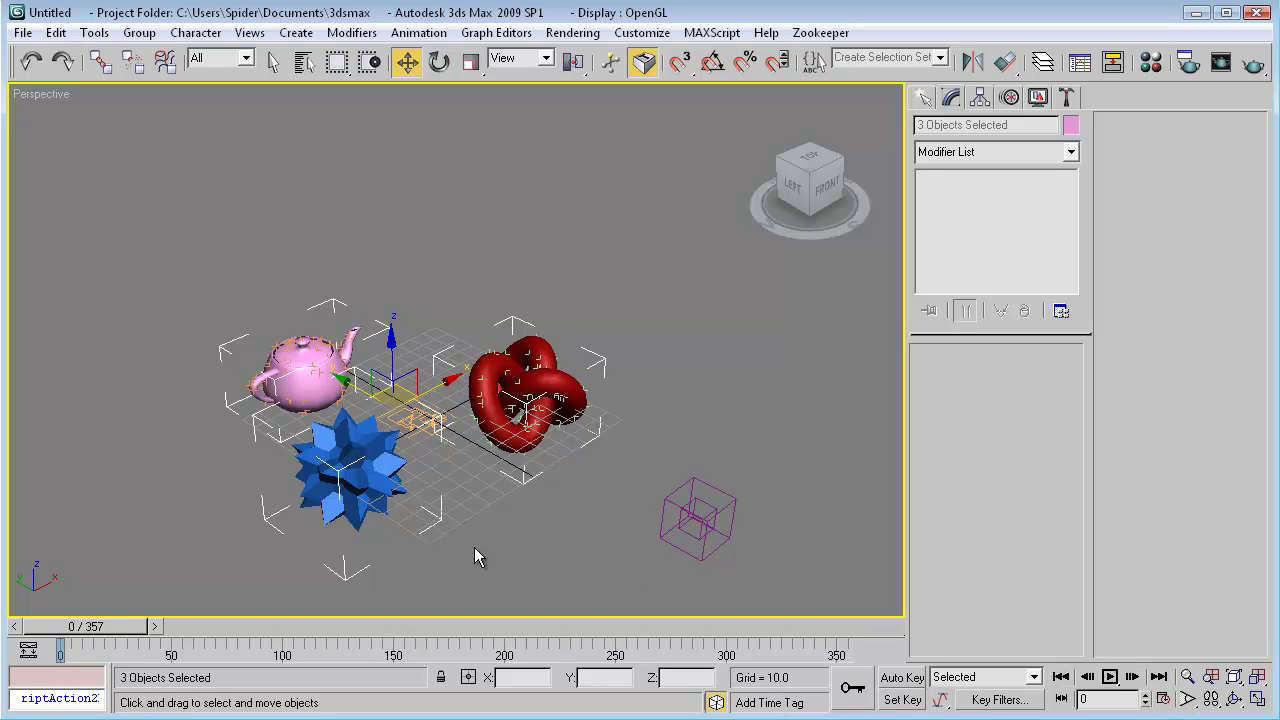
Render the Perspective view at frame 0 and clear the script editor away from the rendered image.
key(shift+q)
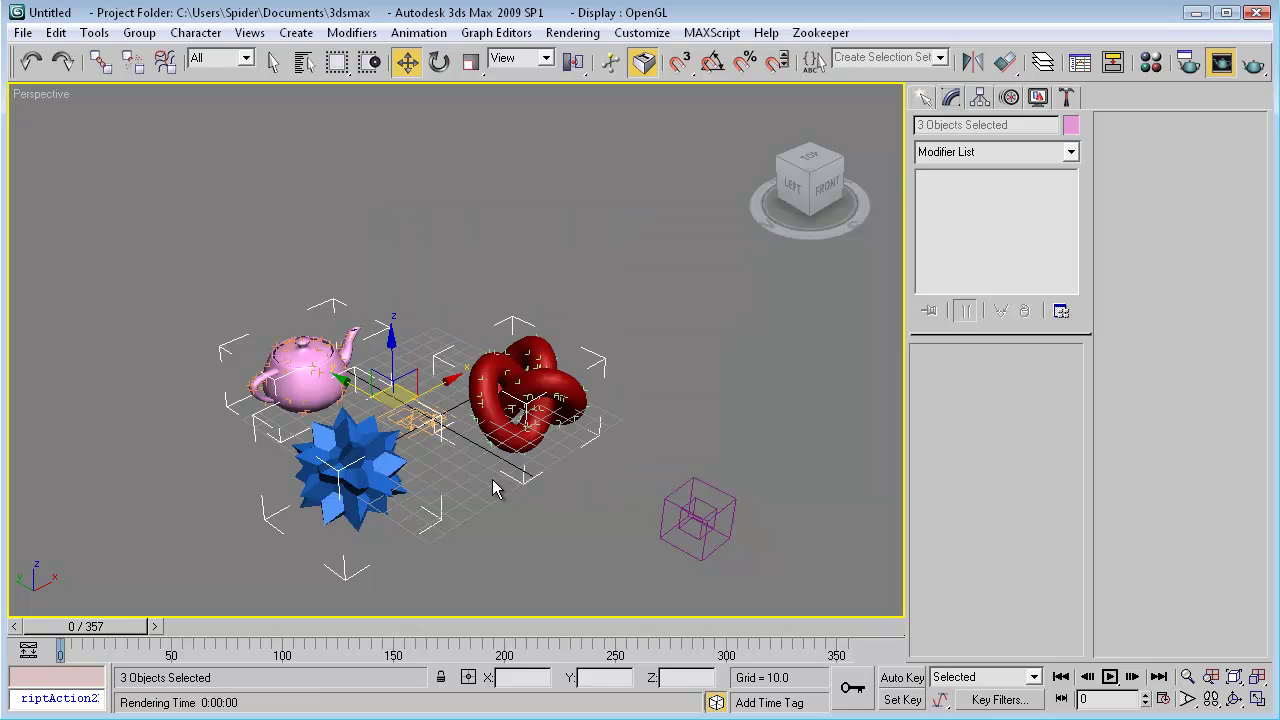
drag(644, 399, 528, 61)
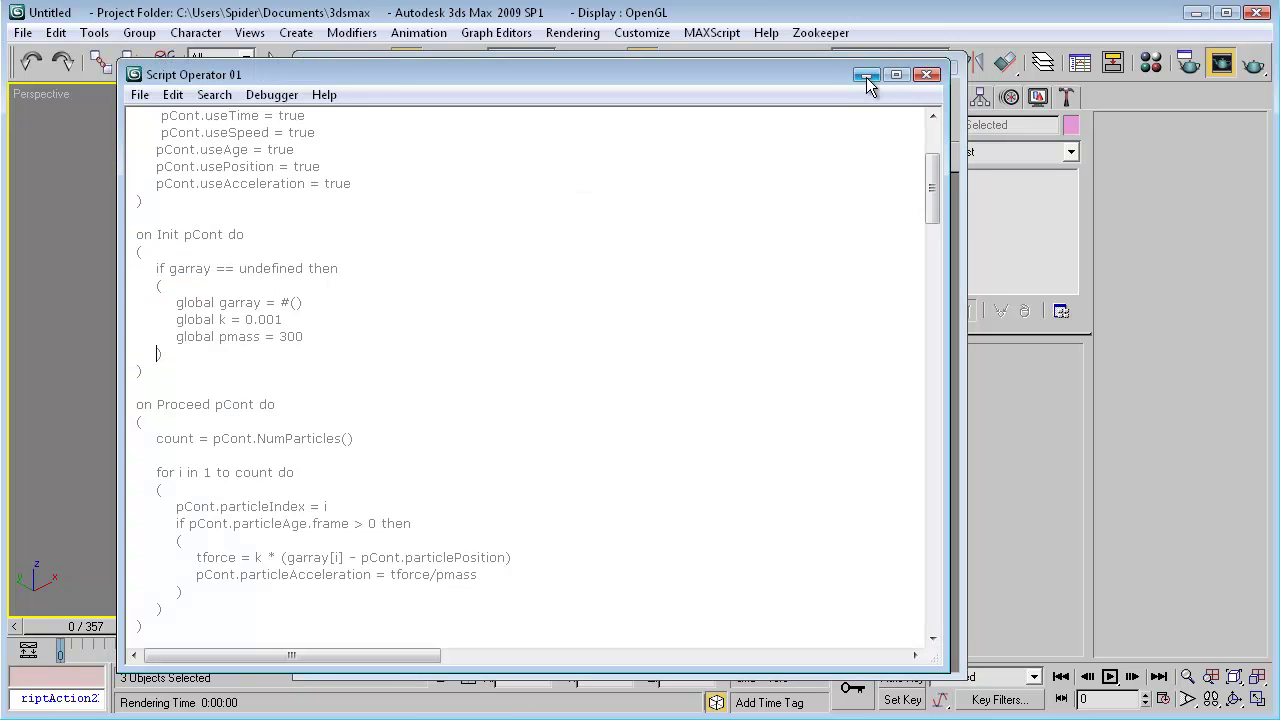
click(866, 75)
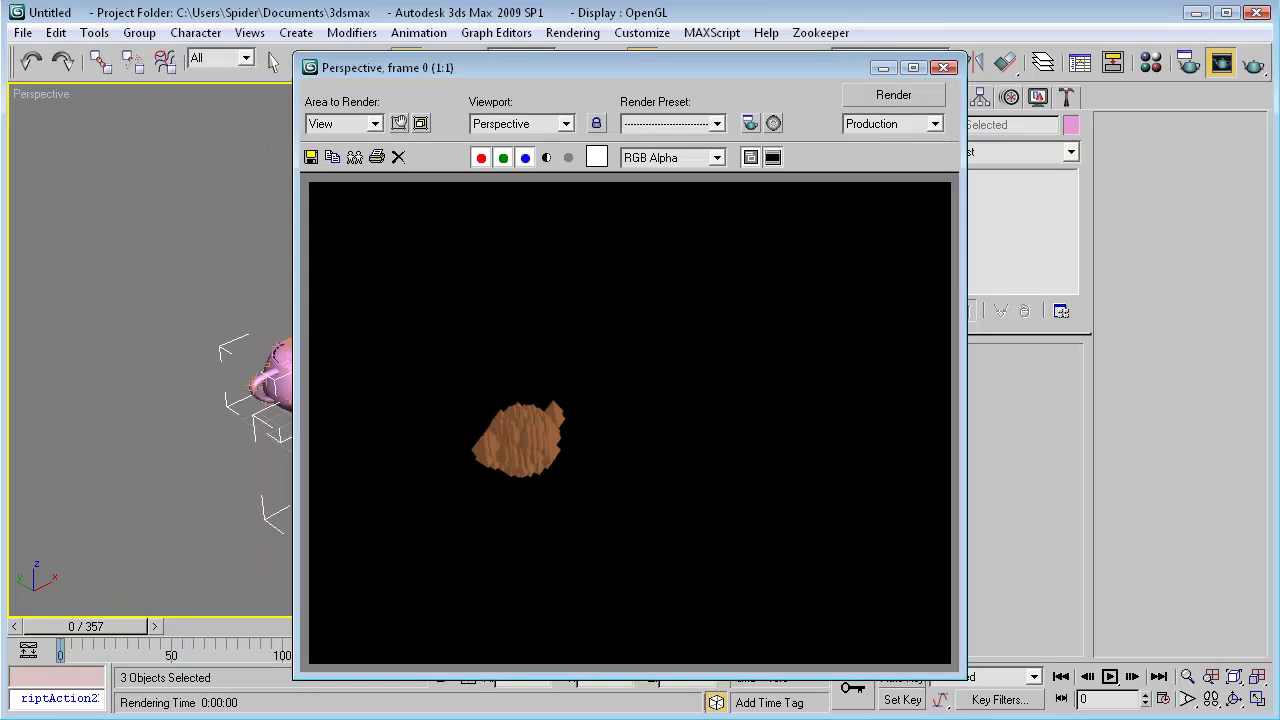
Change the Shape 01 operator in the Dynamics event to Cube with a size of 1.0.
key(6)
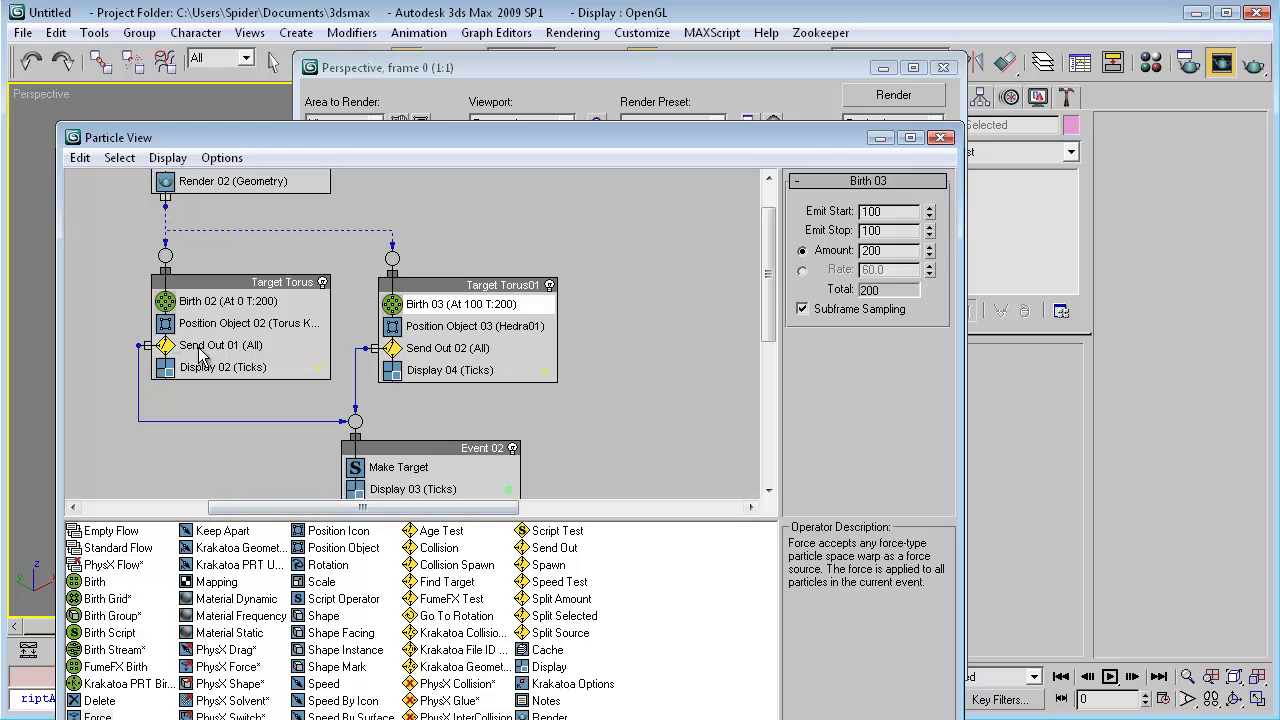
middle_drag(337, 256, 613, 246)
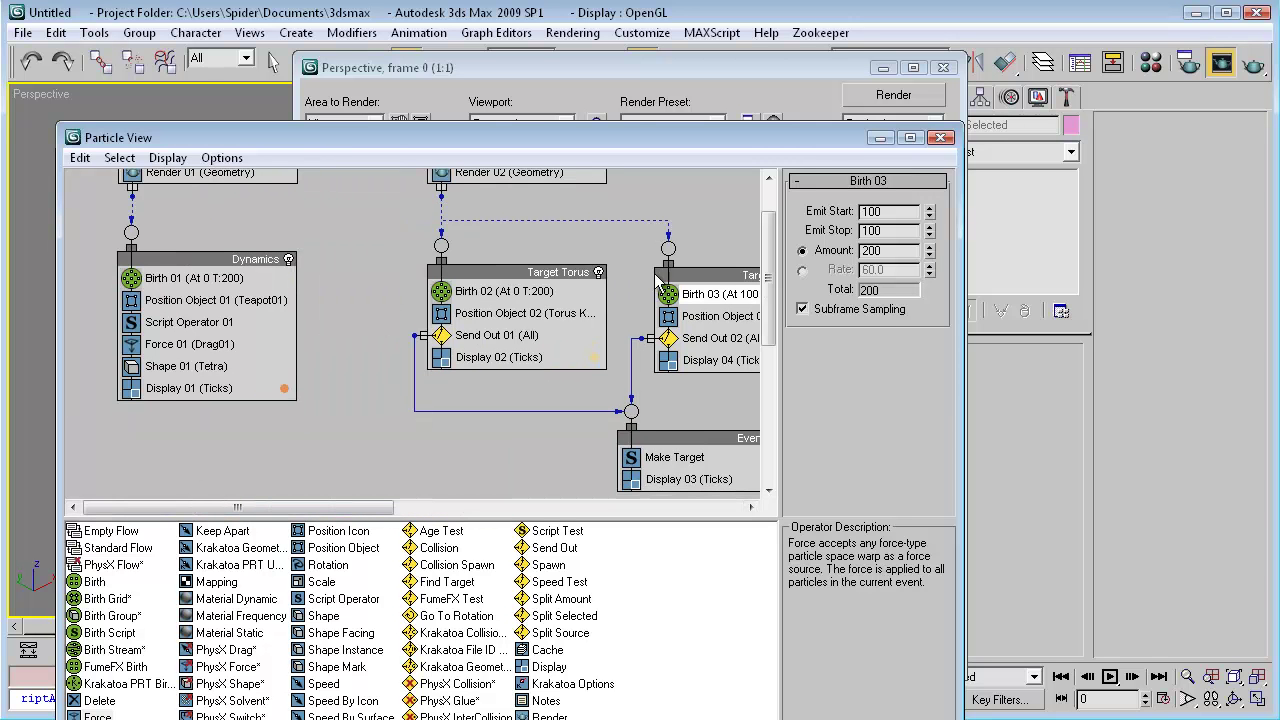
click(200, 367)
click(931, 207)
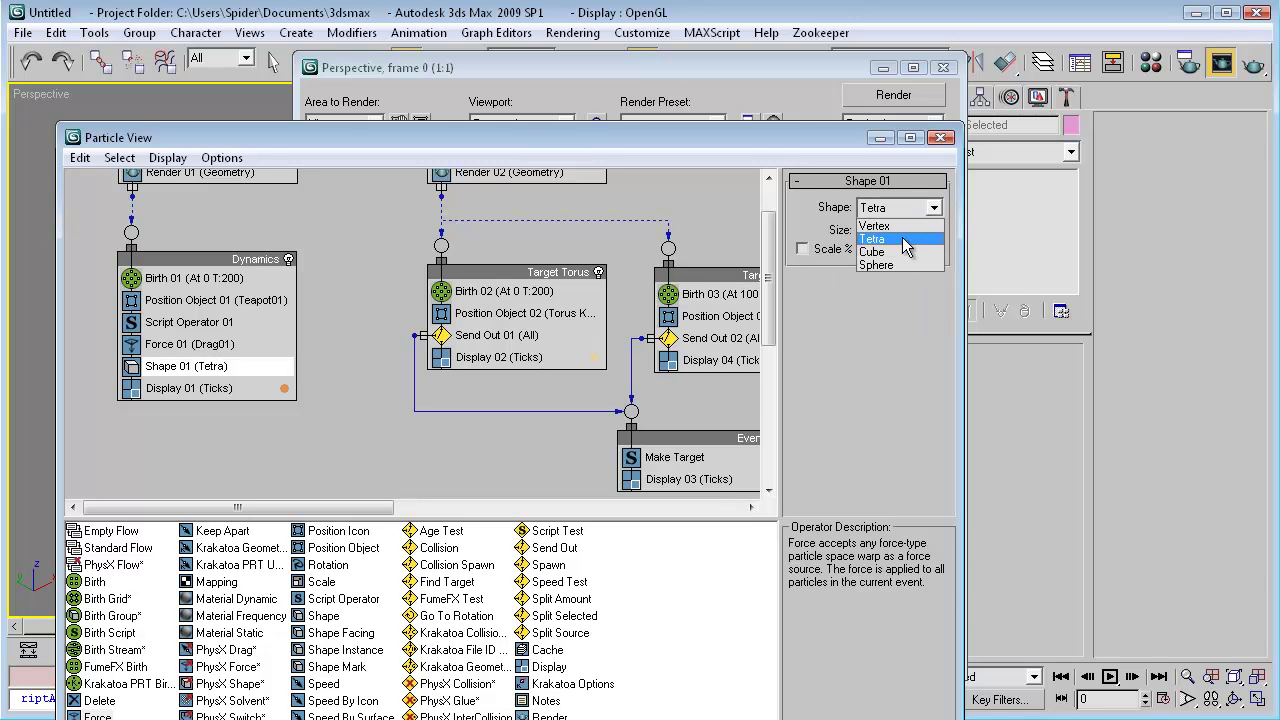
click(886, 238)
double_click(887, 231)
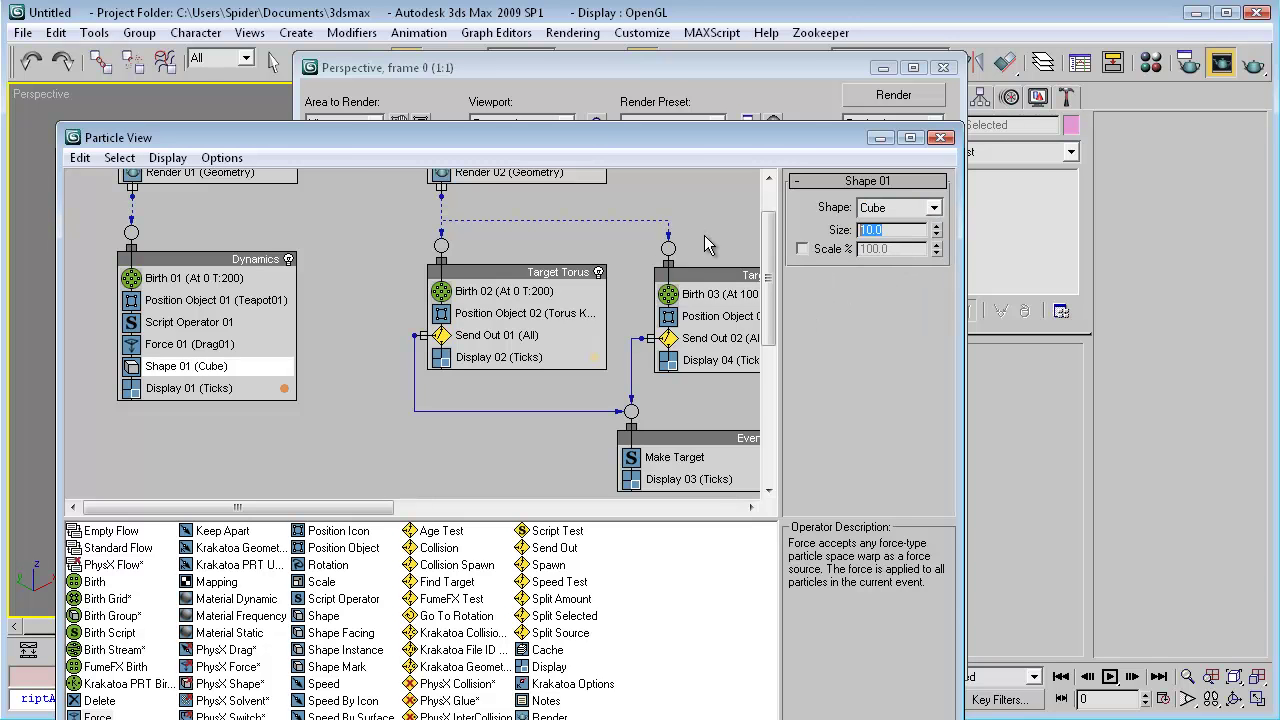
text(1)
key(Return)
Render frame 0 again to check the small cube particles, and close the rendered image.
drag(844, 141, 814, 145)
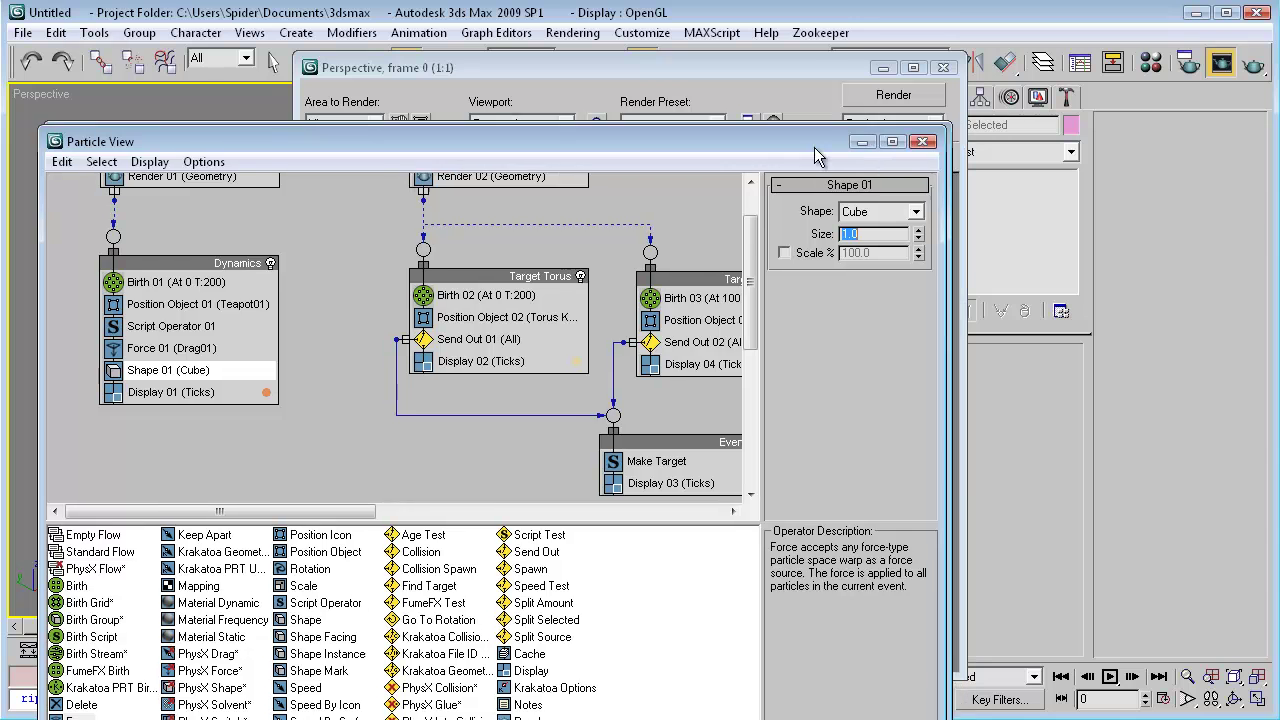
click(848, 141)
key(shift+q)
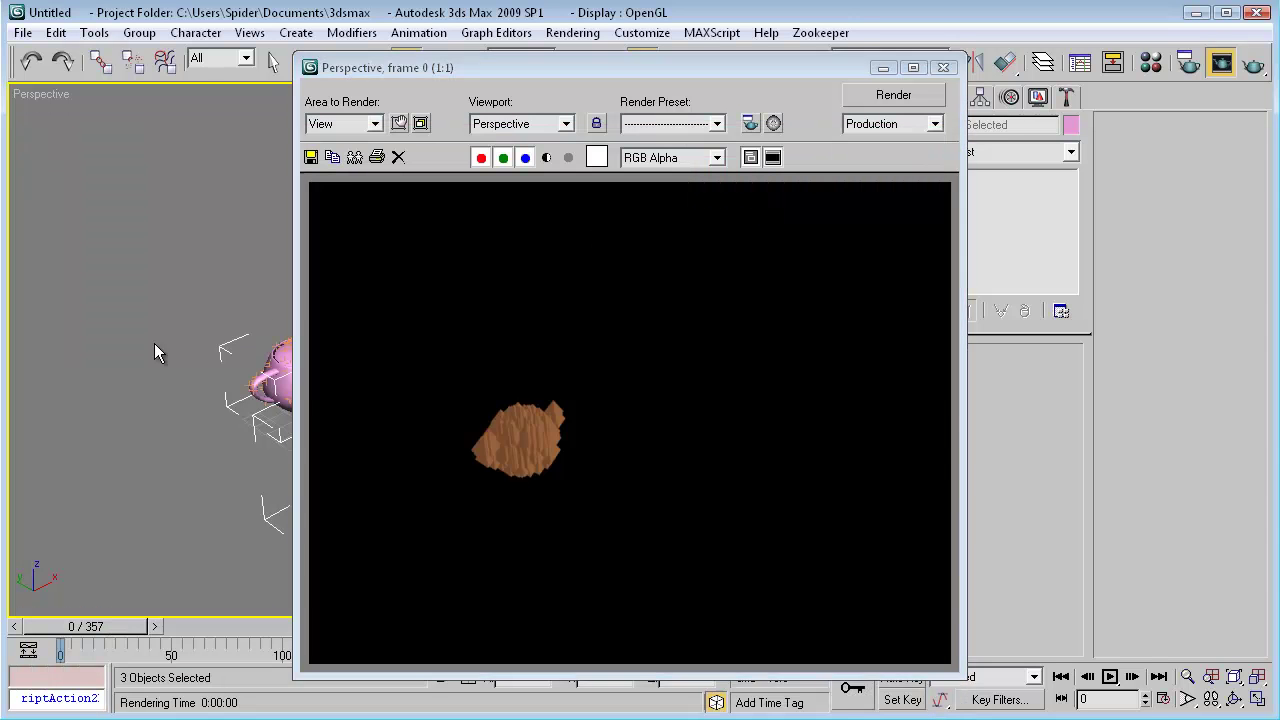
click(943, 68)
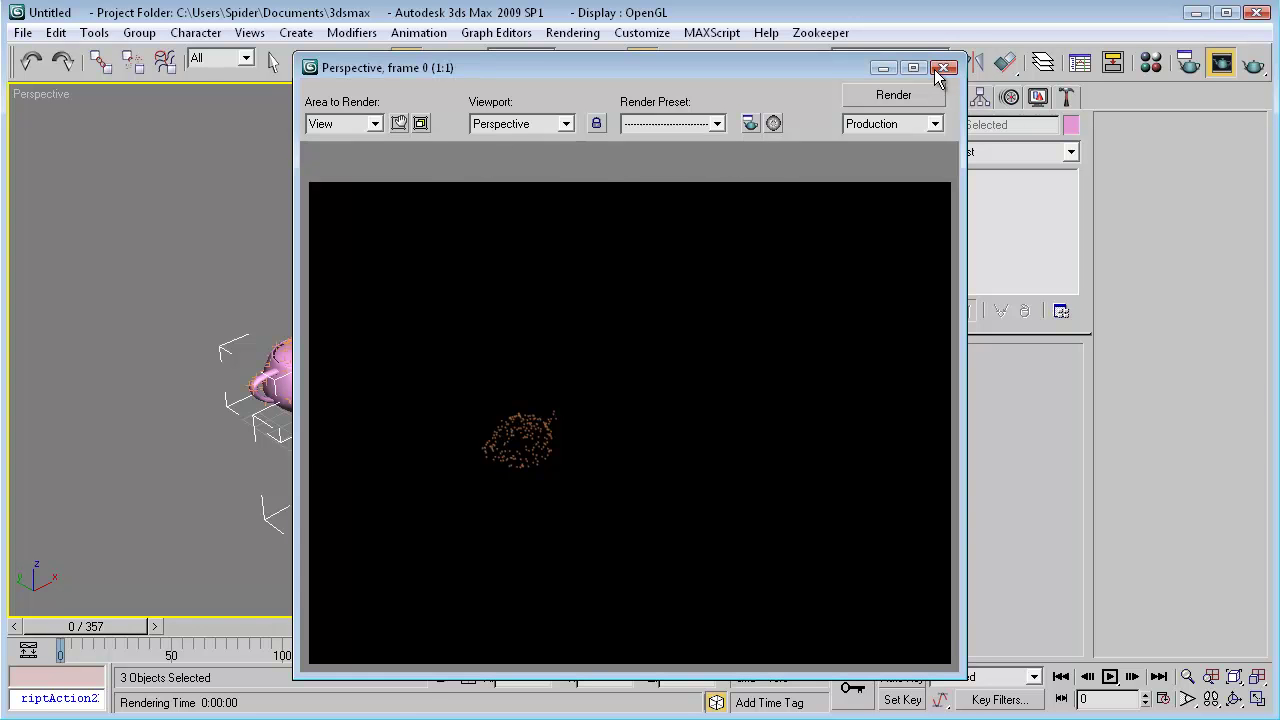
Review the birth frames and particle amounts of Birth 01, Birth 02 and Birth 03 across both flows in Particle View.
key(6)
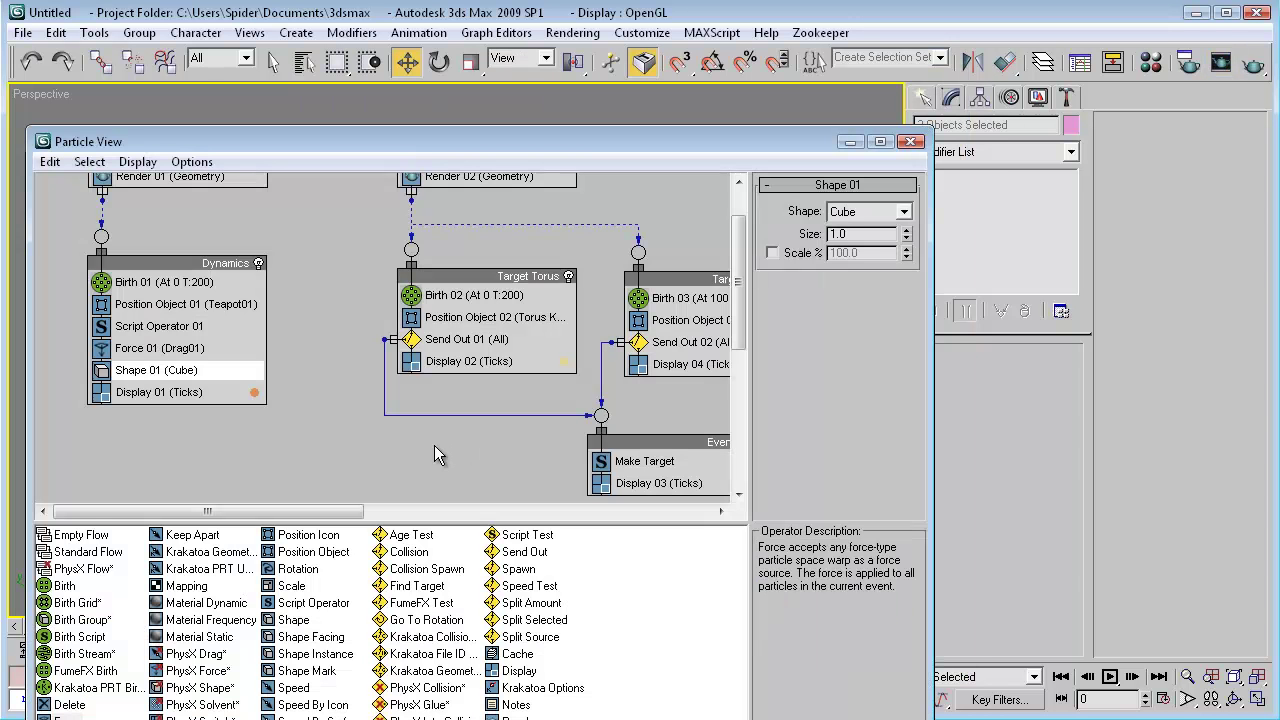
middle_drag(430, 443, 349, 425)
middle_drag(344, 339, 294, 369)
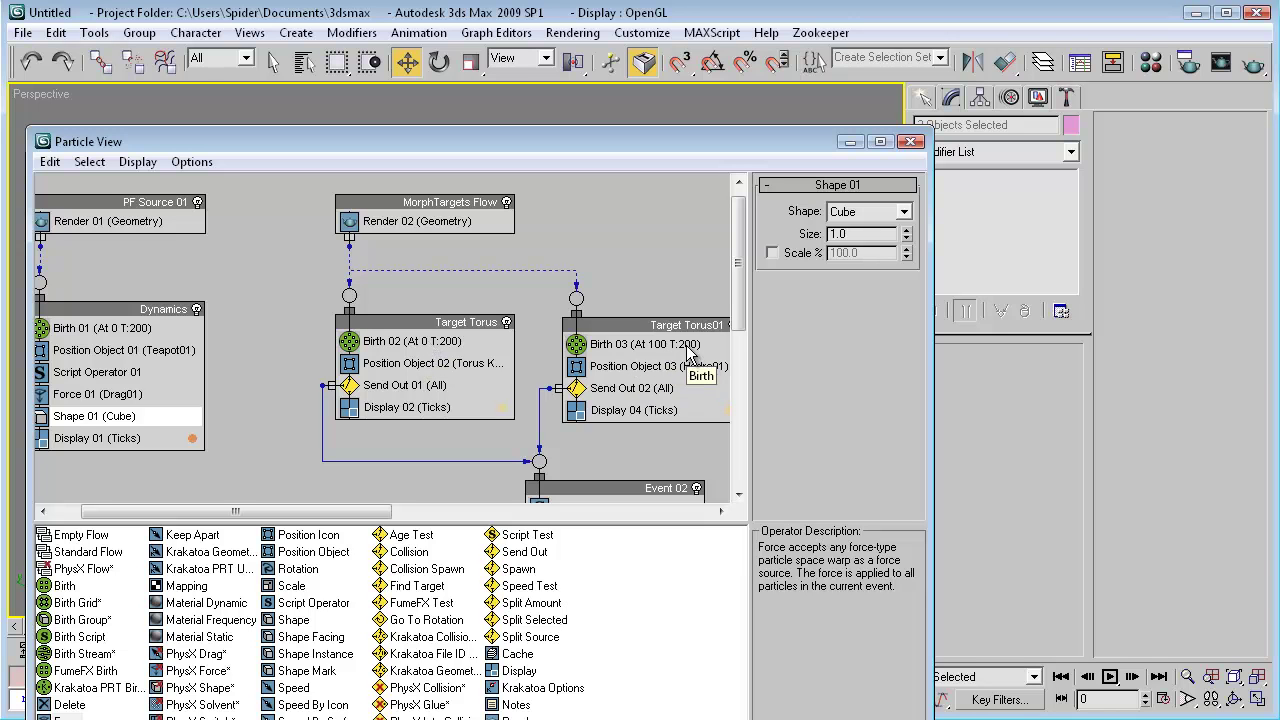
middle_drag(368, 346, 430, 342)
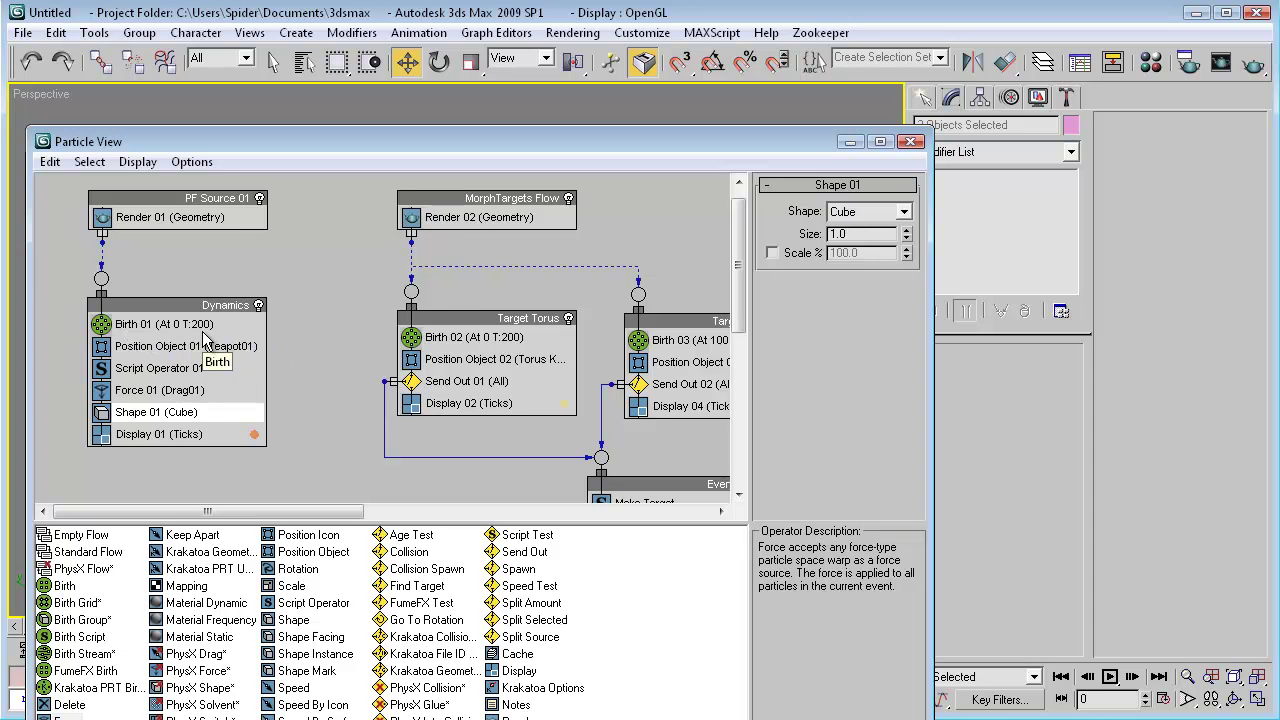
middle_drag(363, 362, 292, 368)
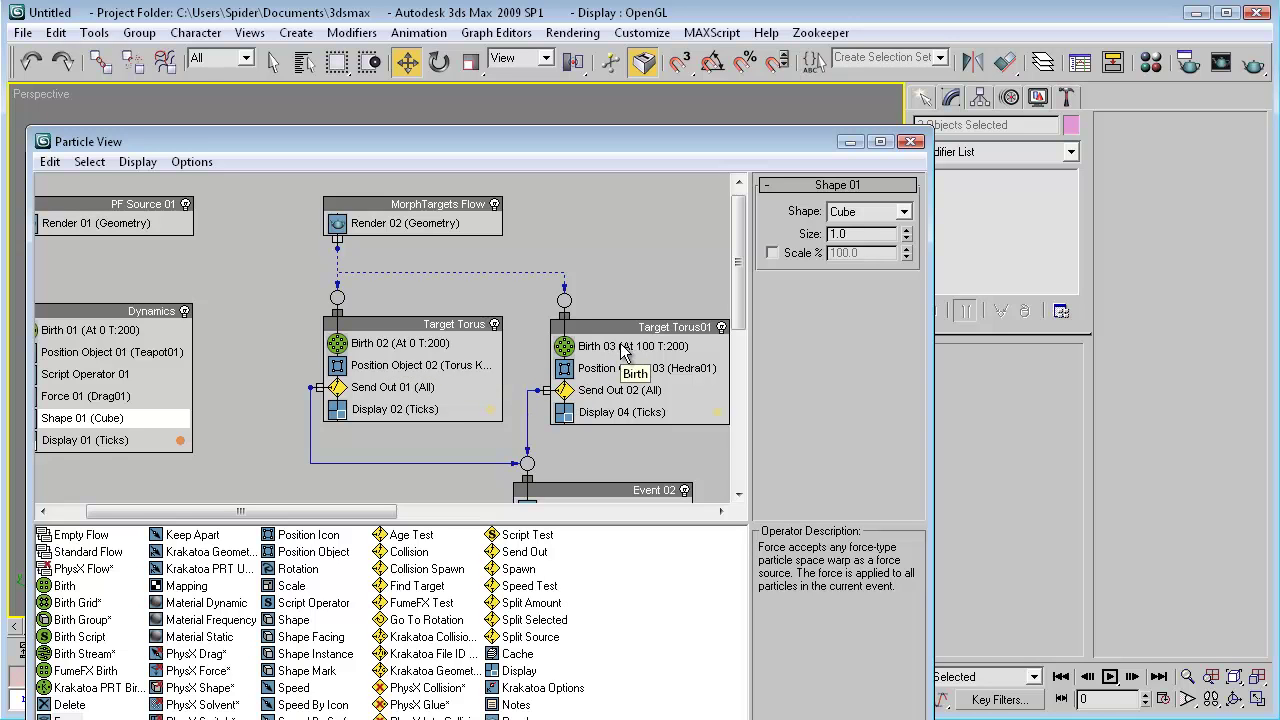
middle_drag(152, 345, 226, 345)
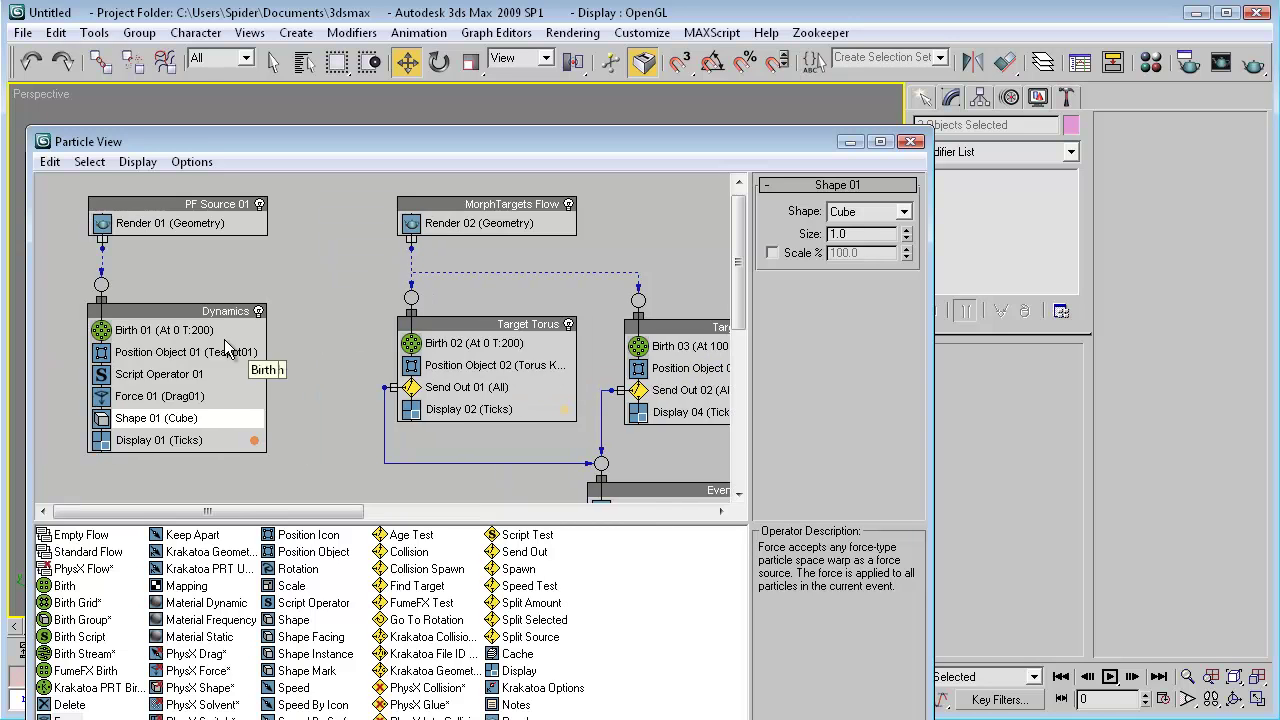
middle_drag(338, 345, 266, 345)
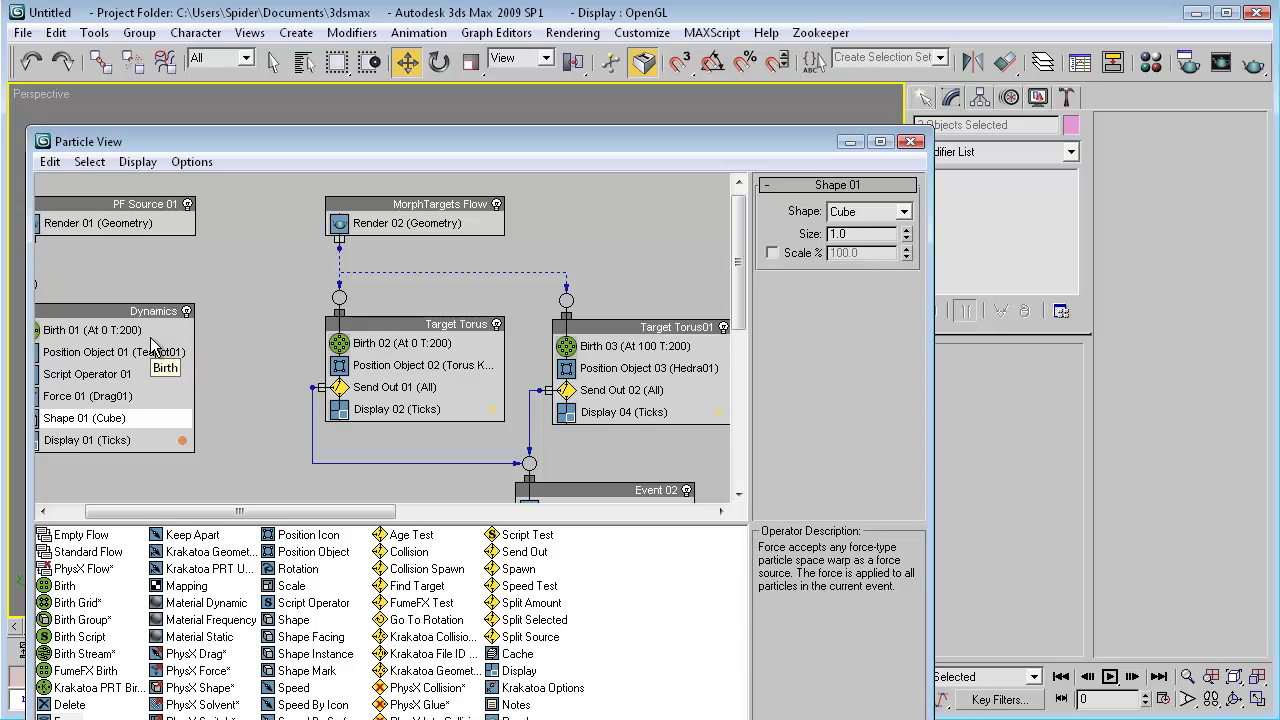
scroll(263, 443, right, 3)
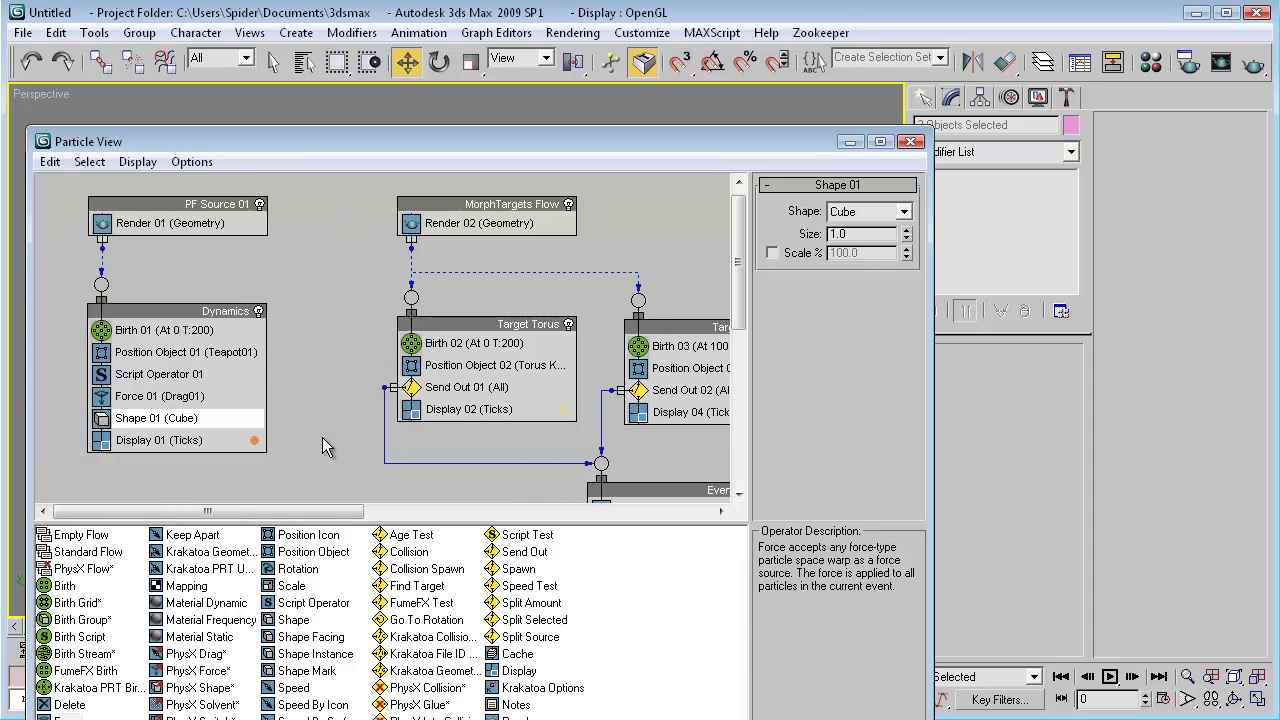
Set the particle amounts of Birth 02 and Birth 03 in the MorphTargets flow to 10000 each.
click(378, 340)
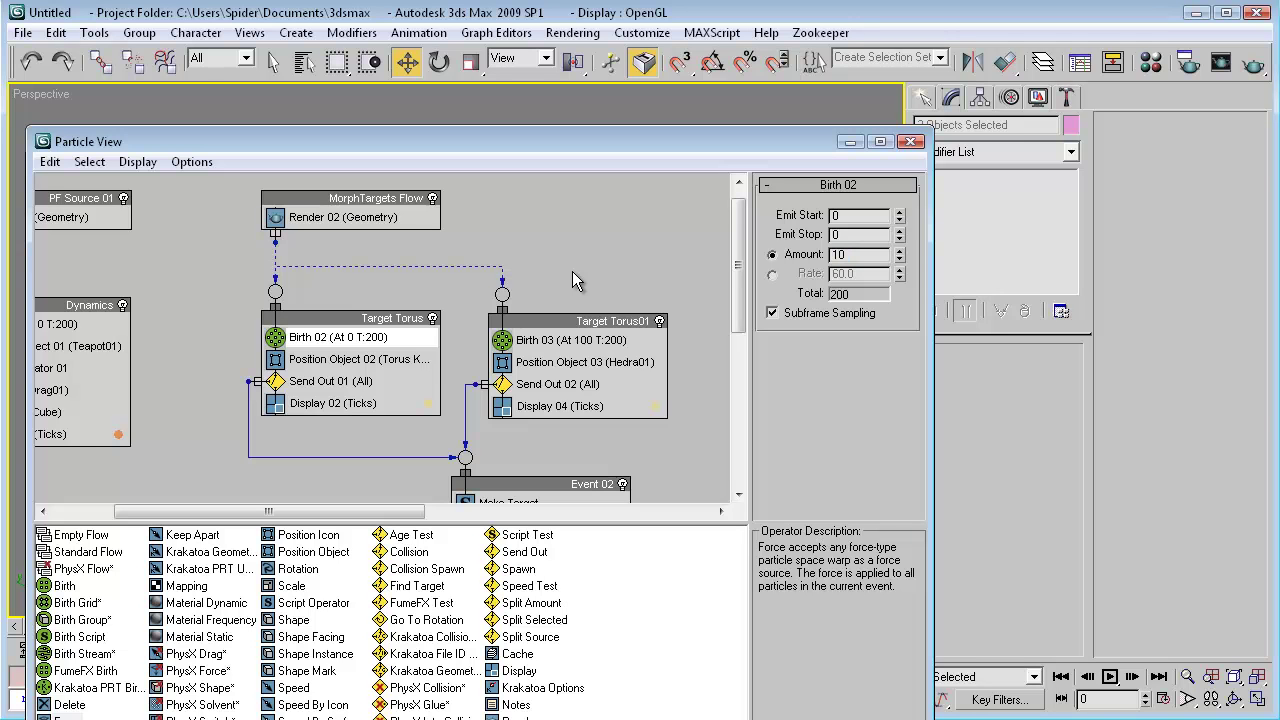
text(10000)
key(Return)
click(590, 340)
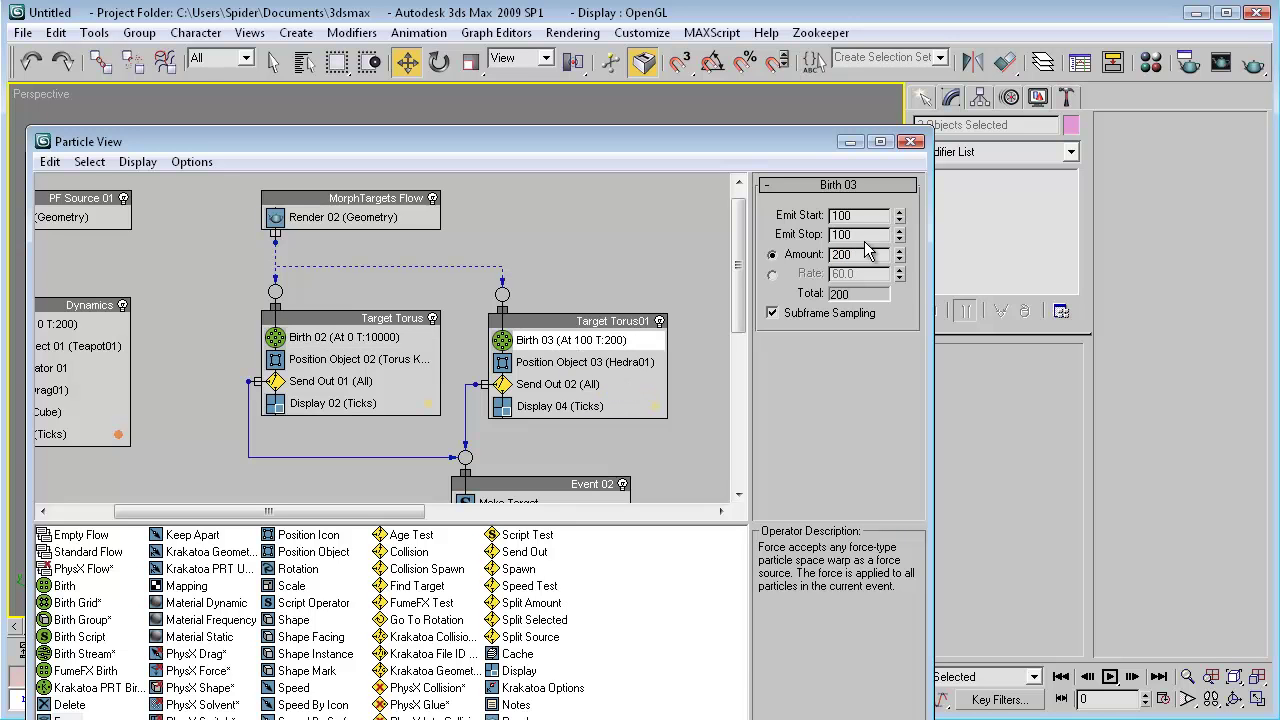
text(10000)
key(Return)
Set the particle amount of Birth 01 in the Dynamics event to 10000 and close Particle View.
middle_drag(222, 357, 356, 347)
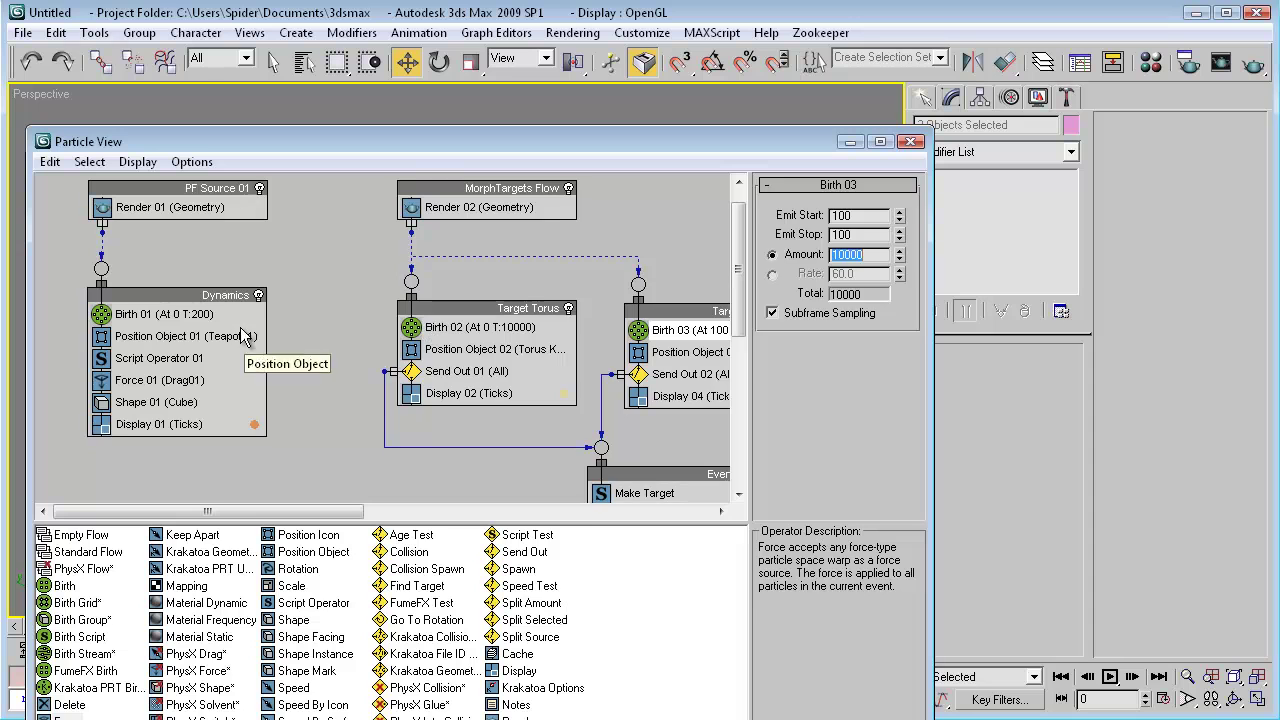
click(189, 317)
scroll(336, 317, up, 1)
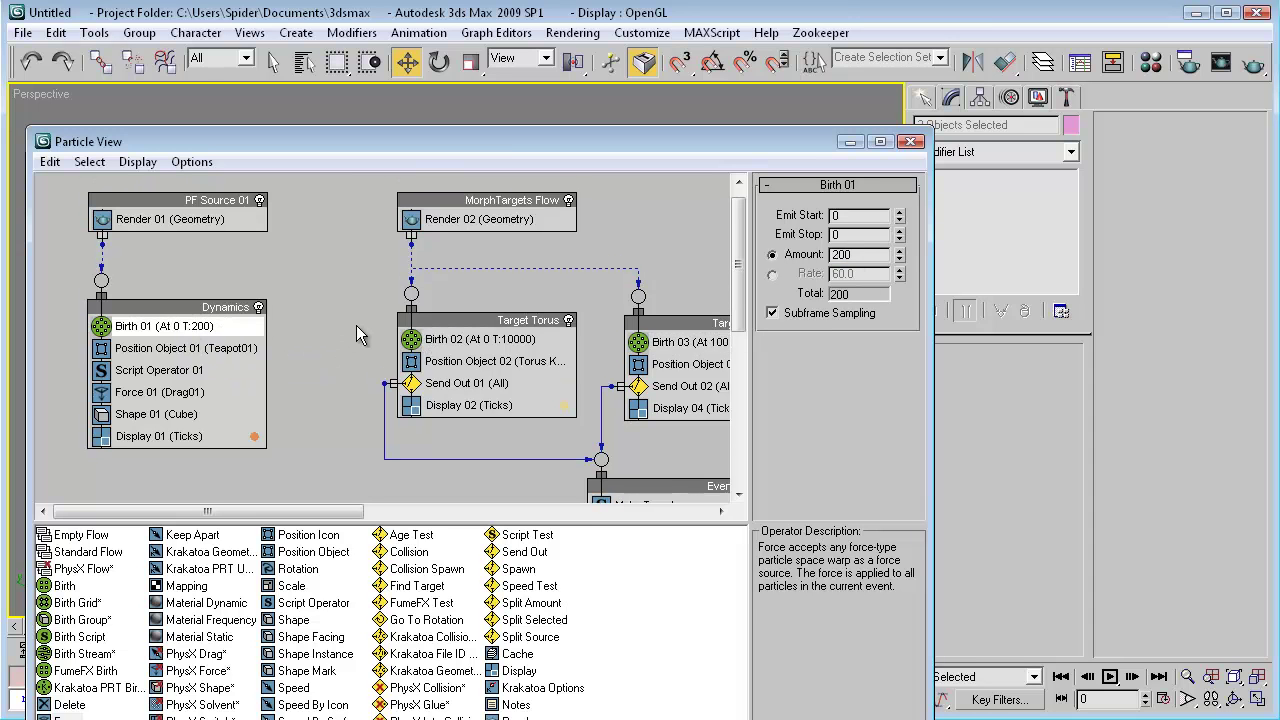
double_click(858, 252)
text(10000)
key(Return)
click(911, 141)
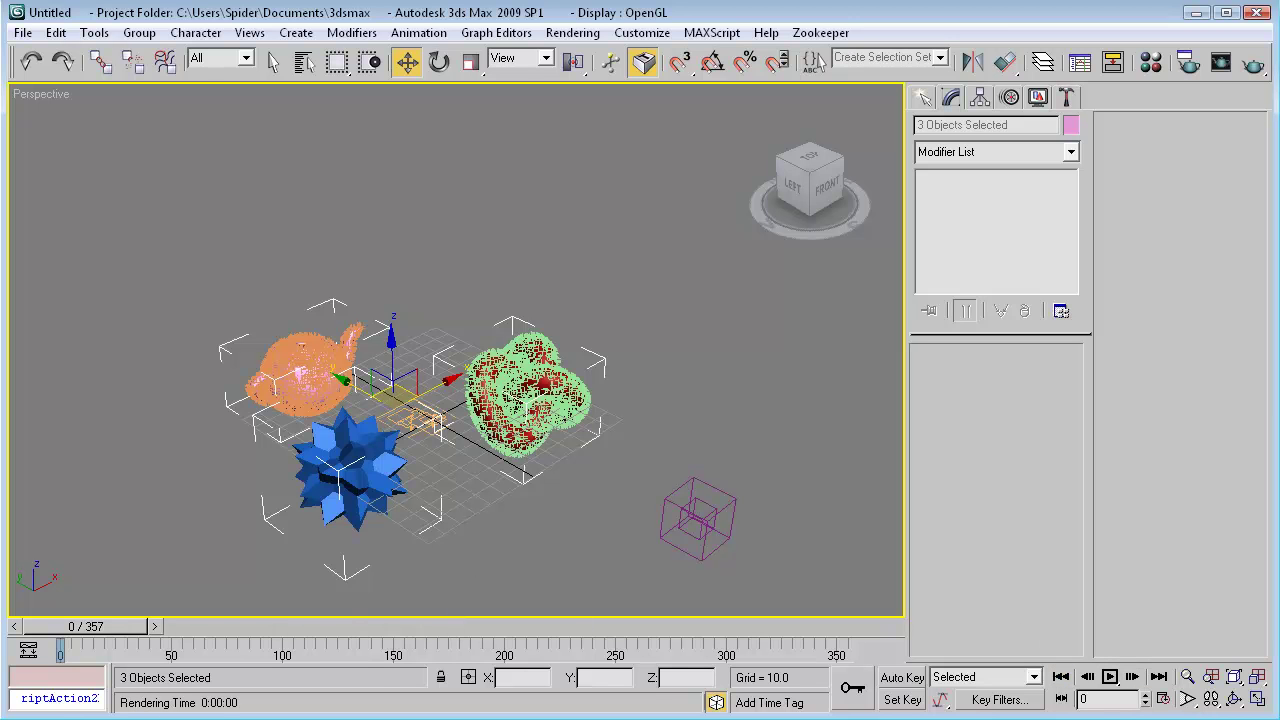
Reopen Particle View and insert a Delete operator in Event 02 between Make Target and Display 03.
key(6)
middle_drag(296, 415, 172, 411)
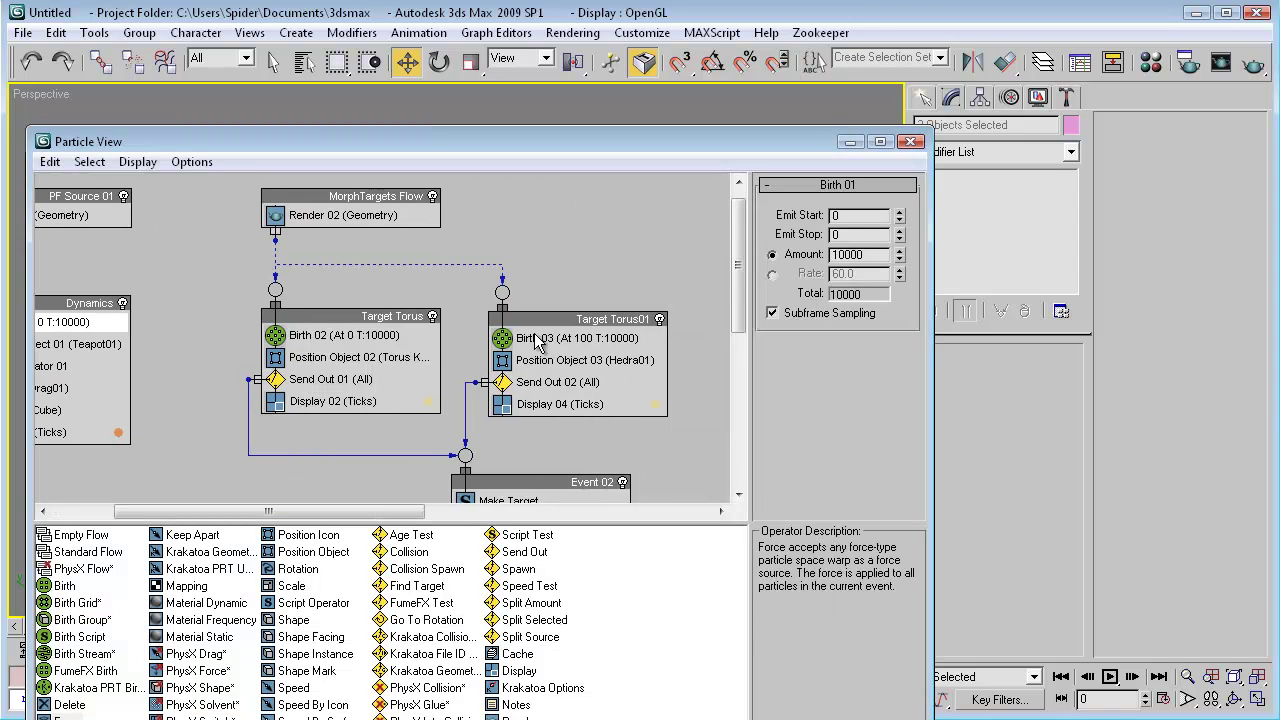
middle_drag(658, 437, 642, 341)
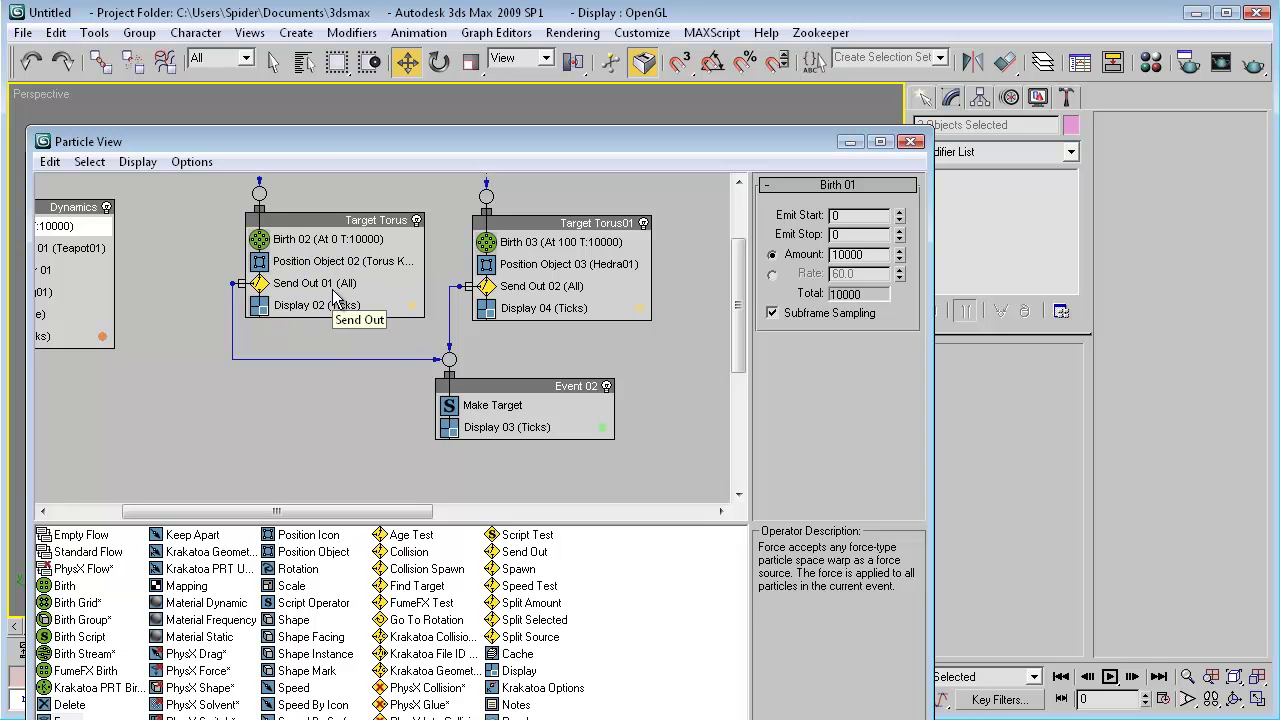
mouse_move(460, 388)
mouse_down()
mouse_move(452, 380)
mouse_move(449, 395)
mouse_up()
click(488, 395)
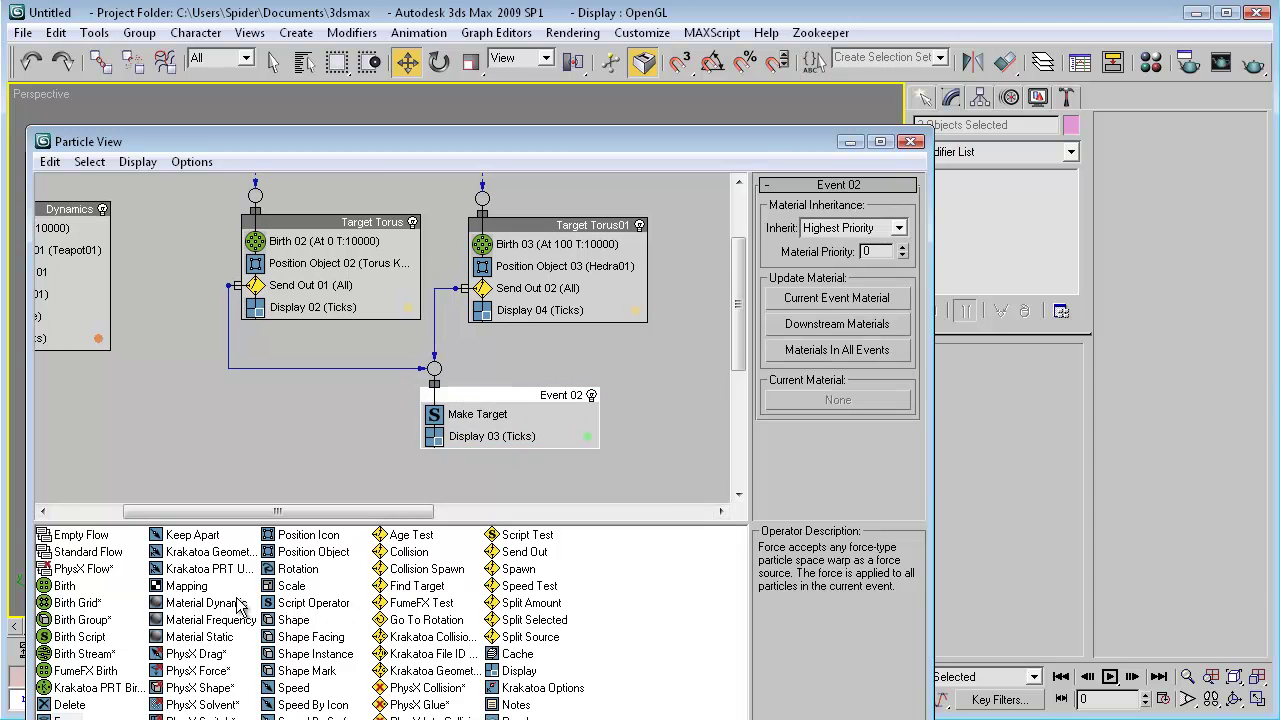
drag(70, 705, 490, 438)
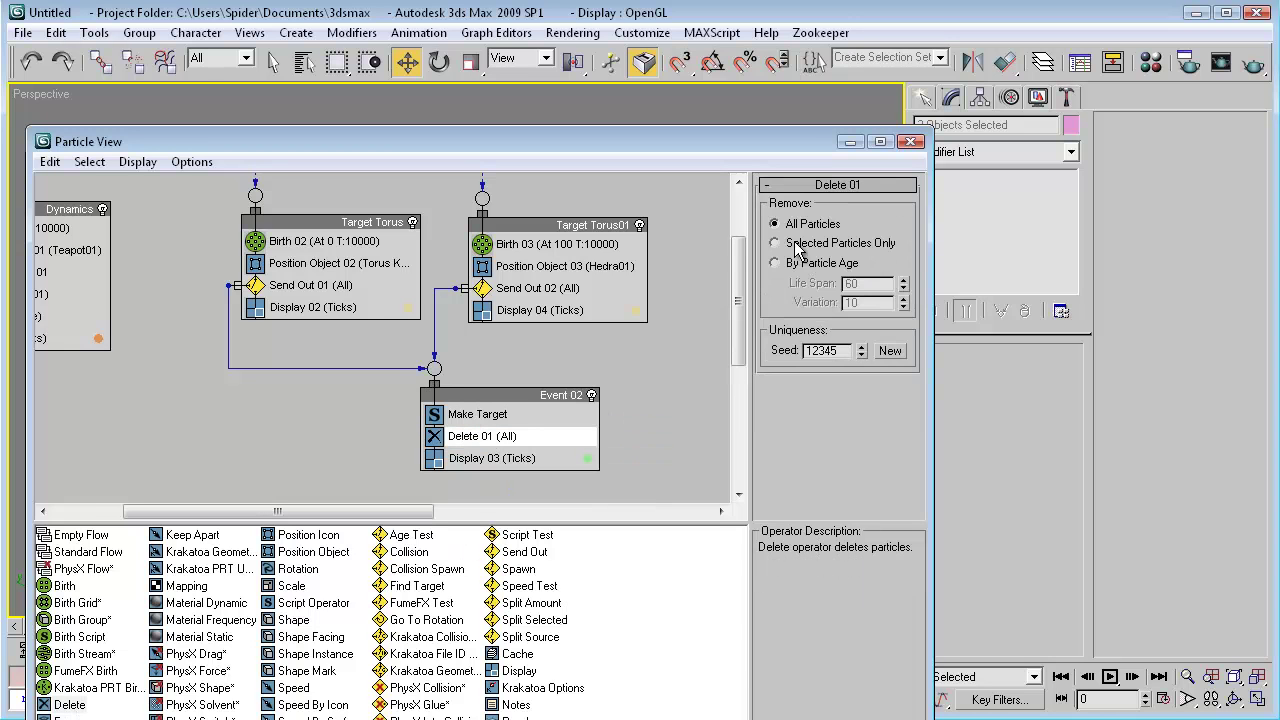
Set the Delete 01 operator to remove particles By Particle Age with a life span of 1 and a variation of 0.
click(810, 263)
double_click(866, 283)
text(1)
key(Return)
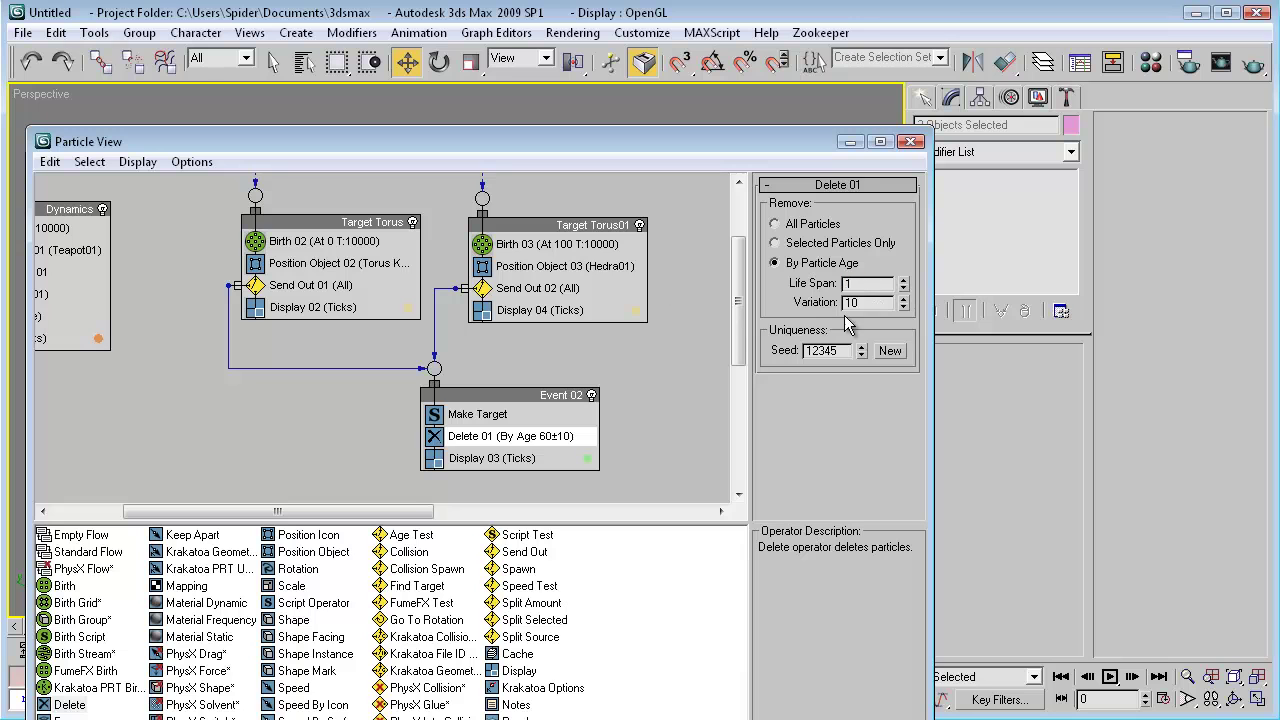
double_click(864, 302)
text(0)
key(Return)
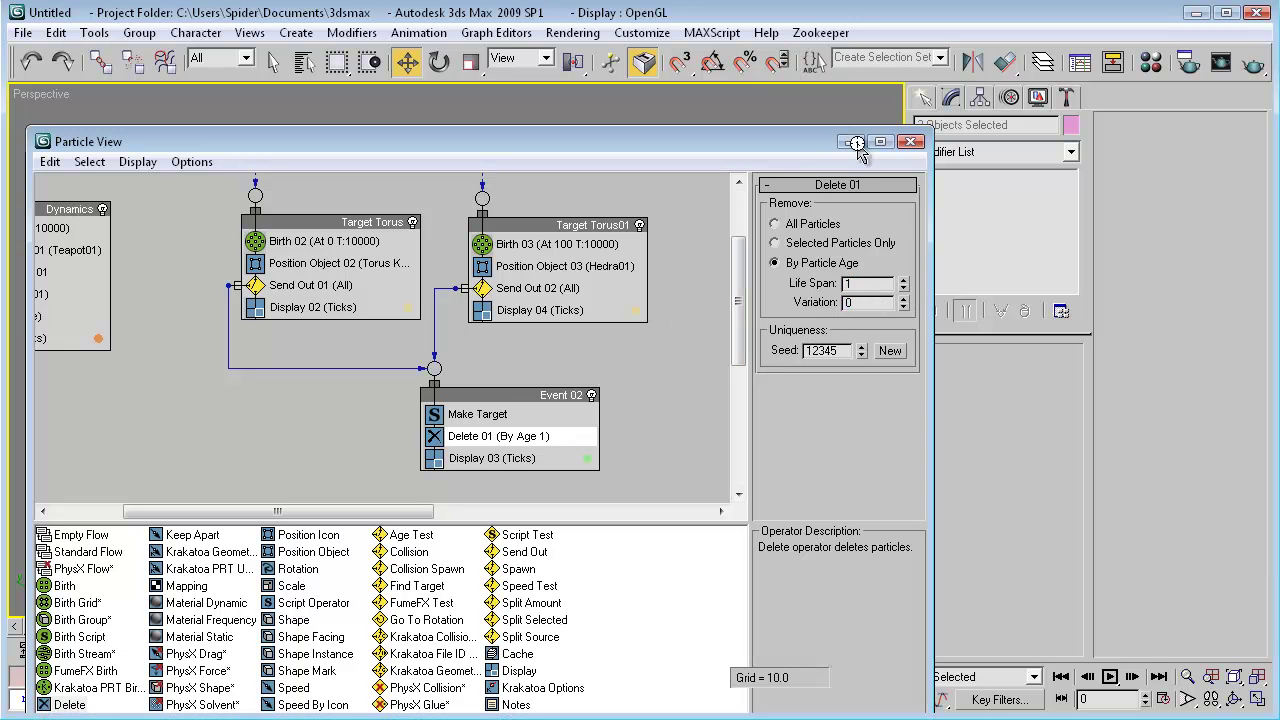
Minimize Particle View, play the animation to frame 134, and render that frame before closing the rendered image.
click(850, 141)
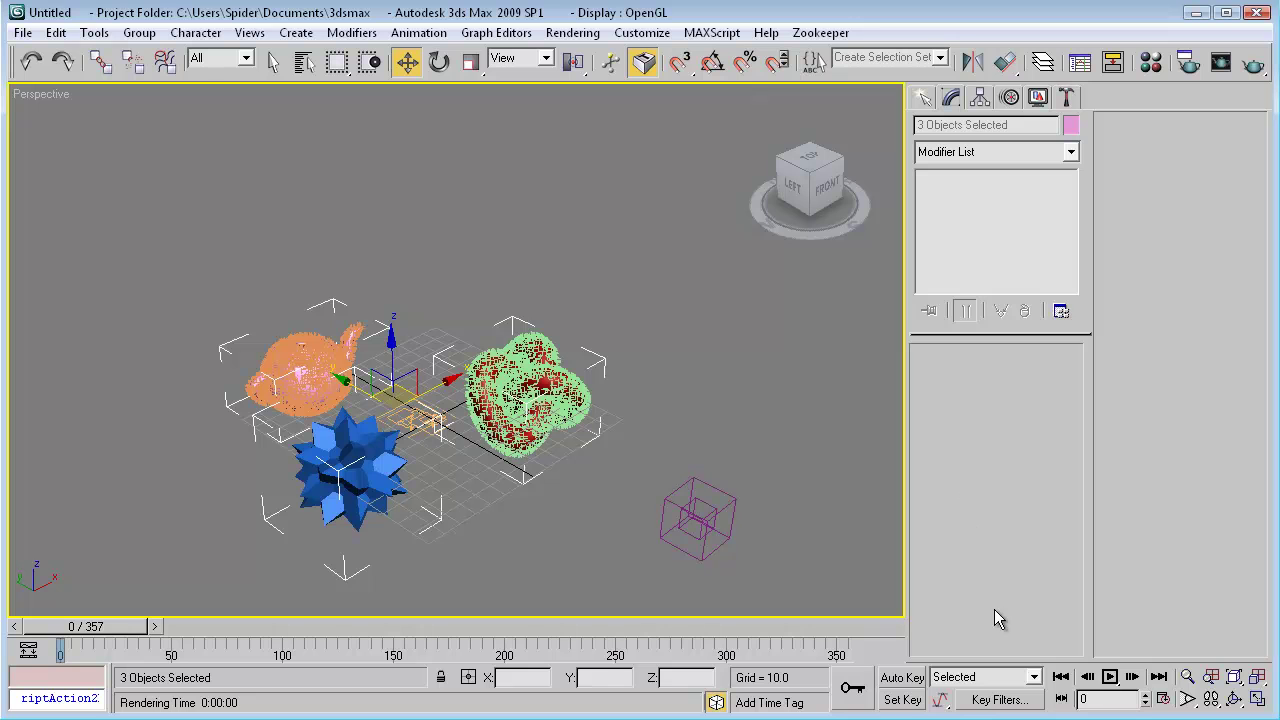
click(1109, 676)
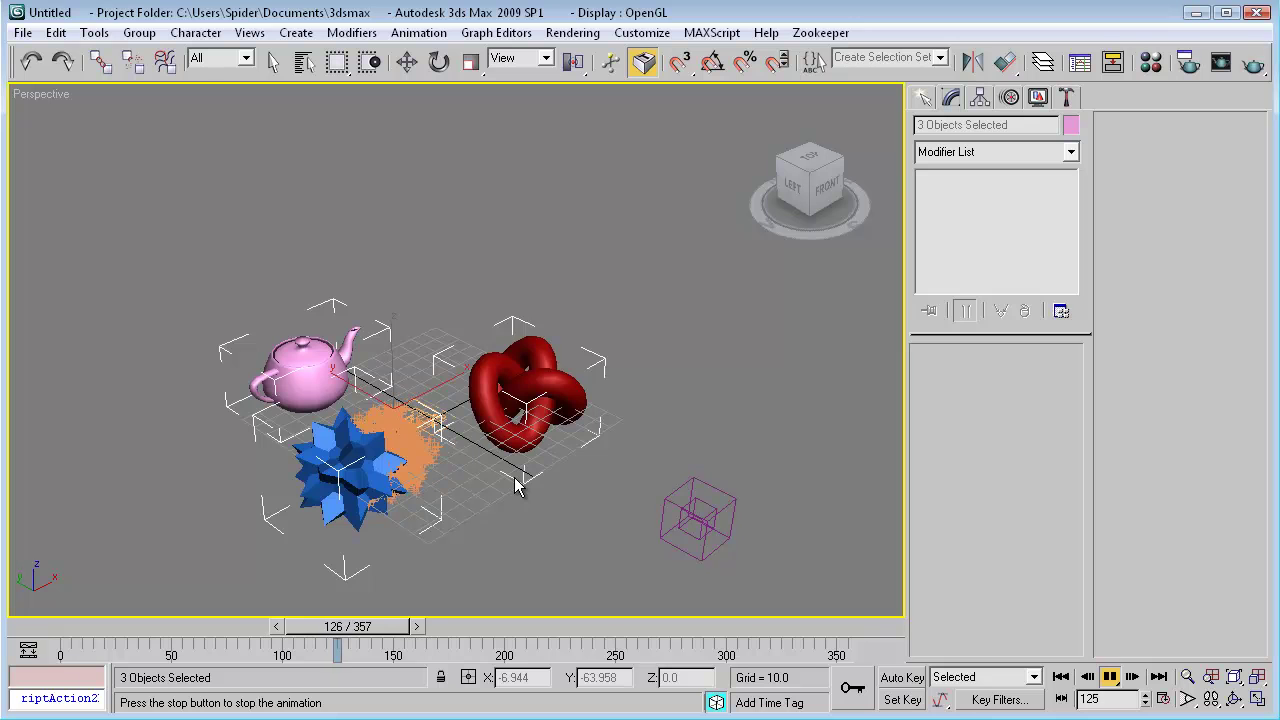
click(1110, 678)
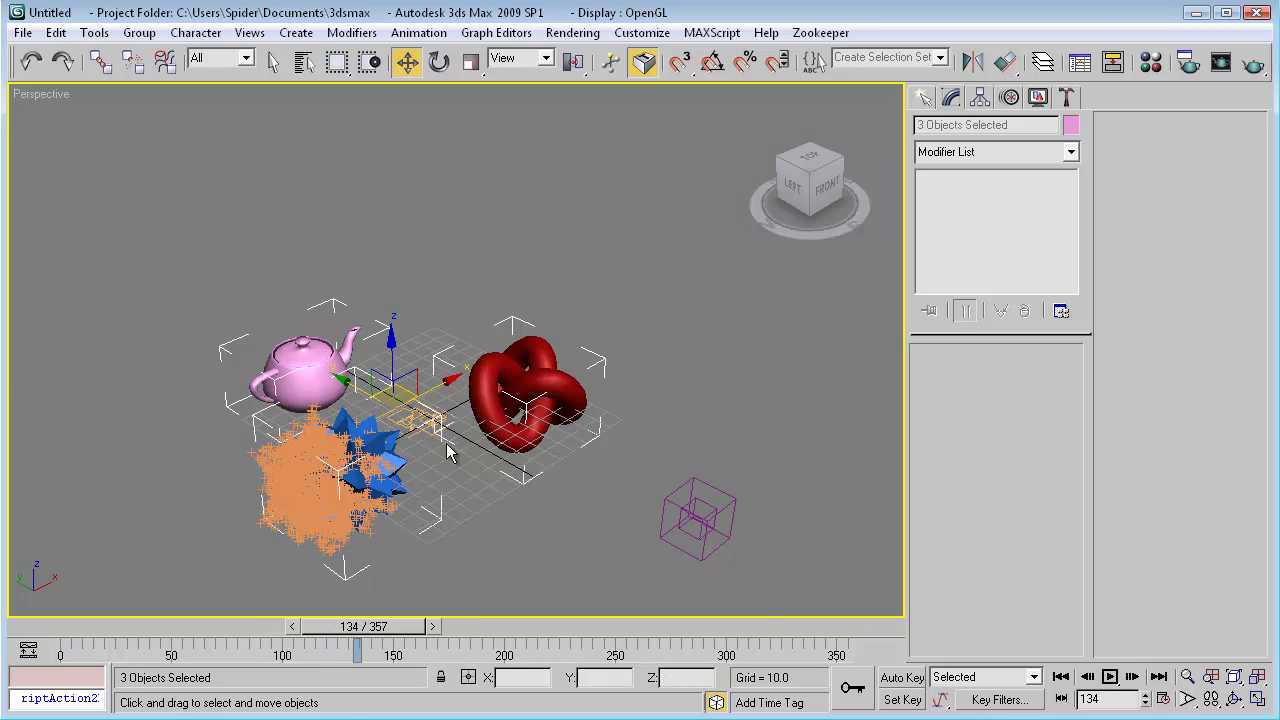
key(shift+q)
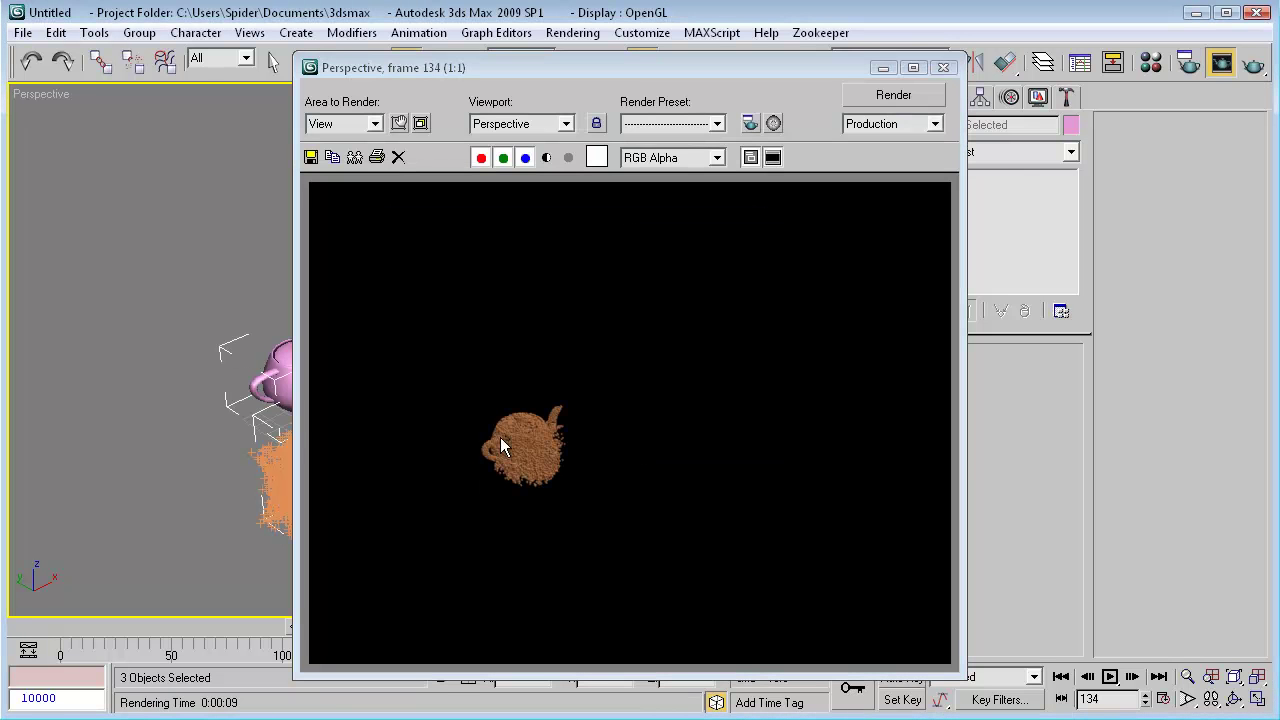
click(943, 67)
Create a standard Omni light in front of the objects and raise it to a Z height of about 122.
click(923, 97)
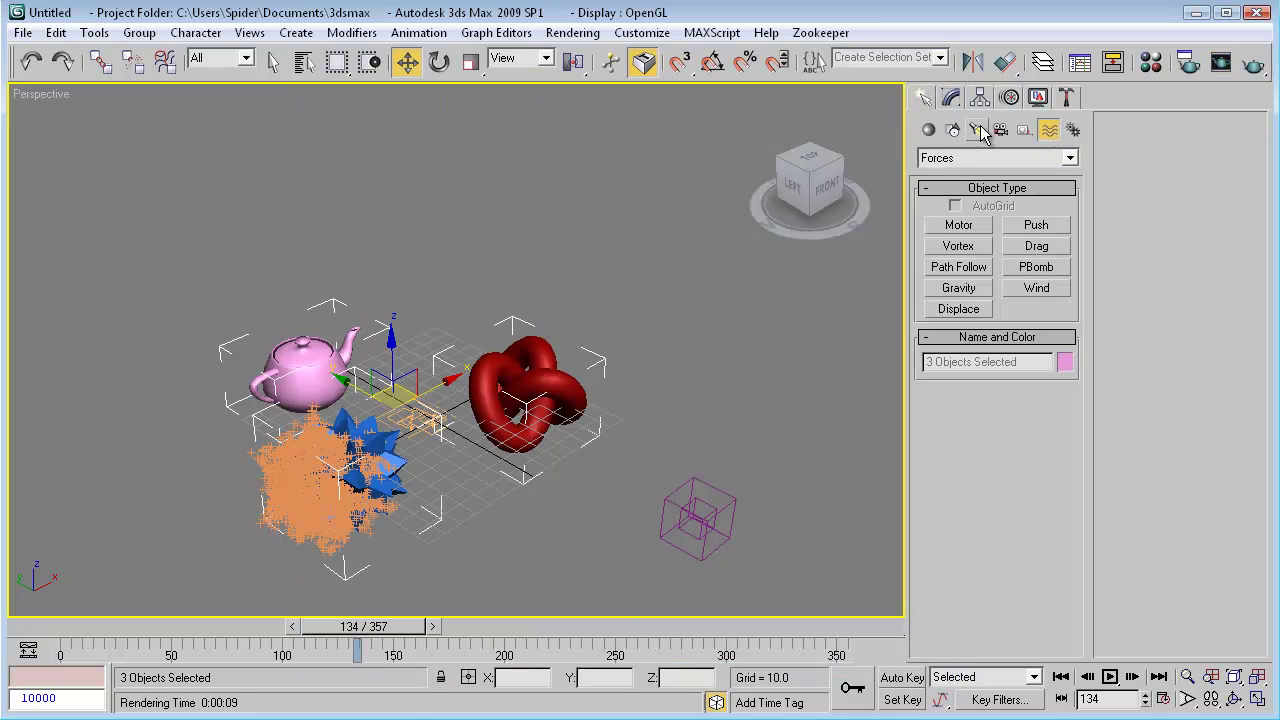
click(976, 129)
click(1003, 160)
click(990, 195)
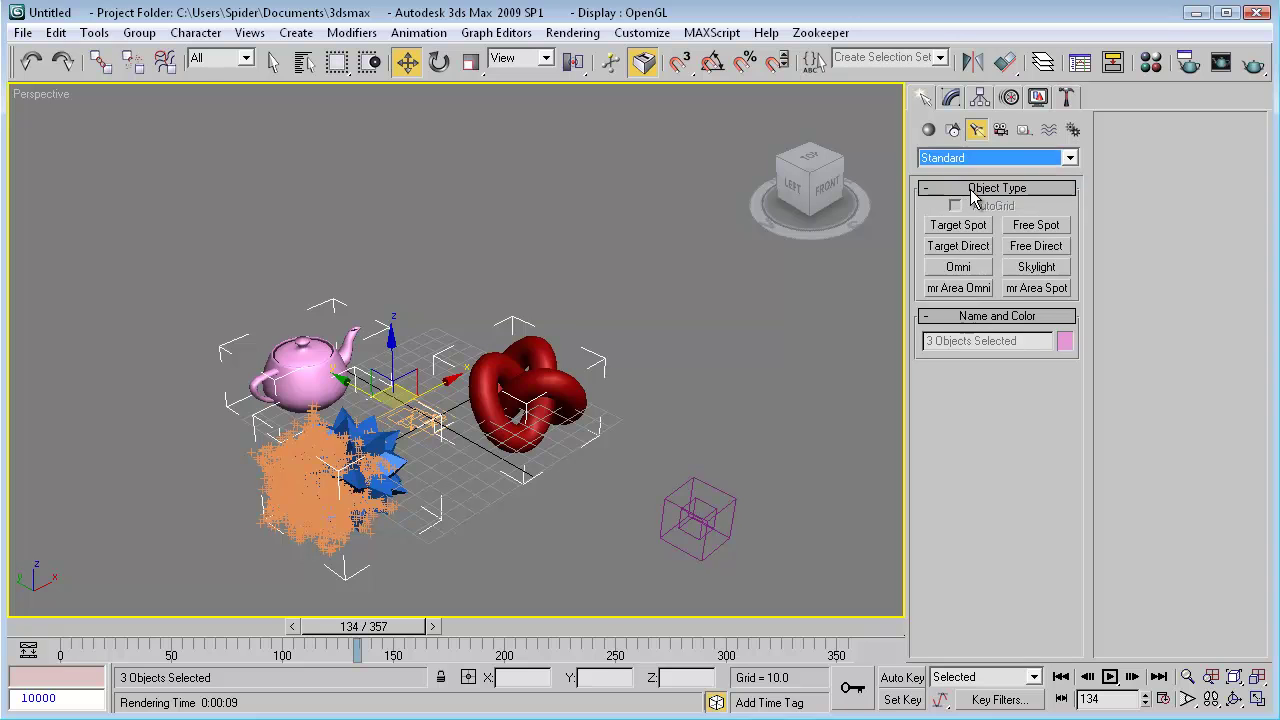
click(960, 266)
click(598, 592)
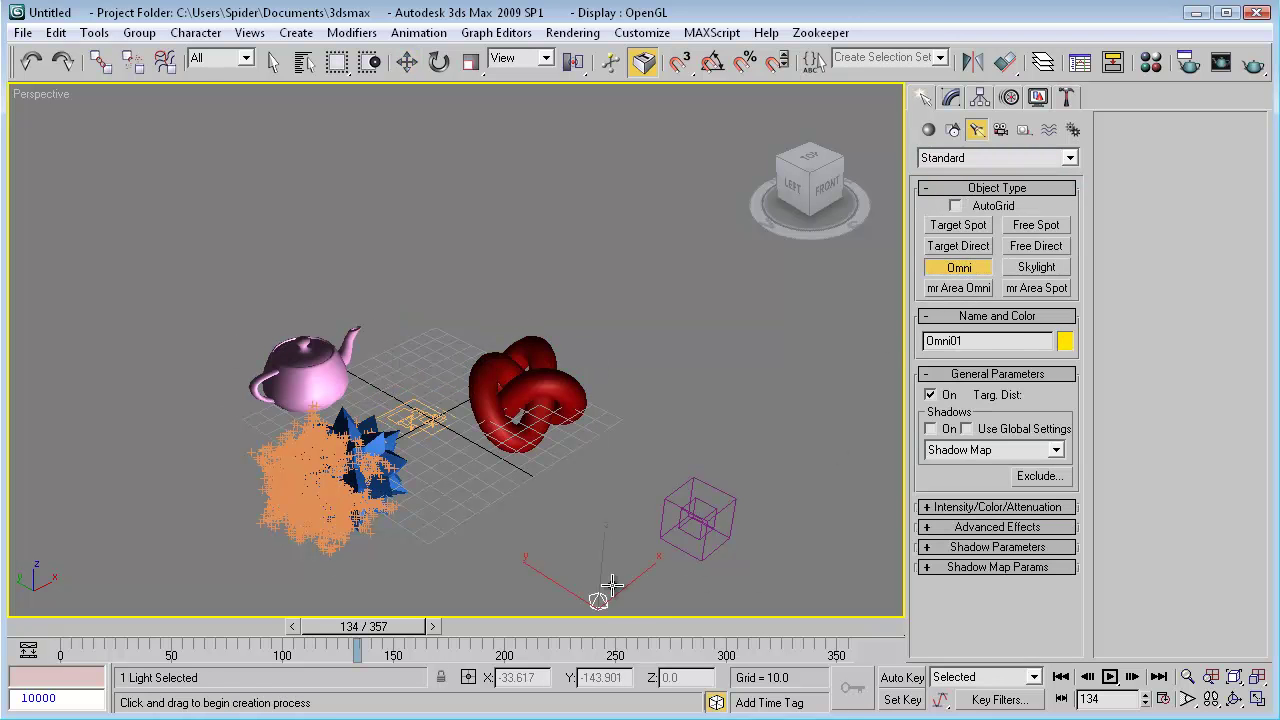
key(w)
drag(618, 381, 606, 333)
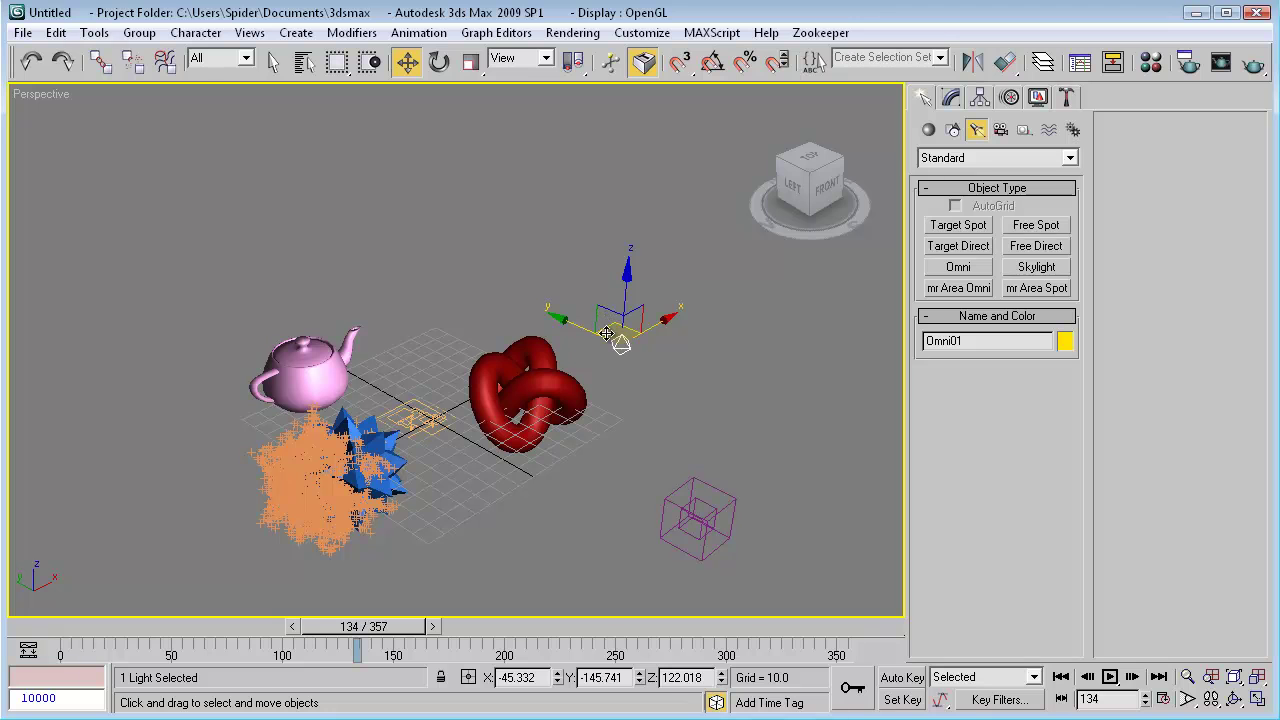
Turn on Shadow Map shadows for the Omni light and render frame 134.
click(954, 99)
click(931, 463)
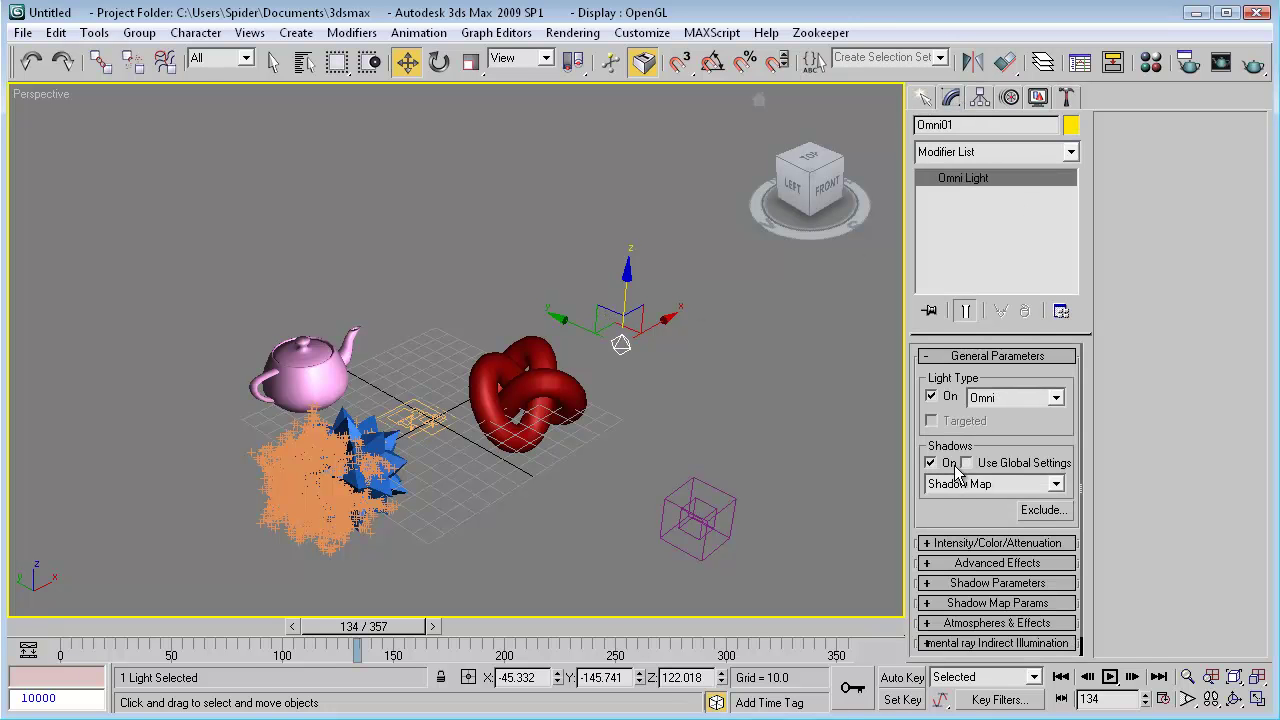
scroll(952, 505, down, 2)
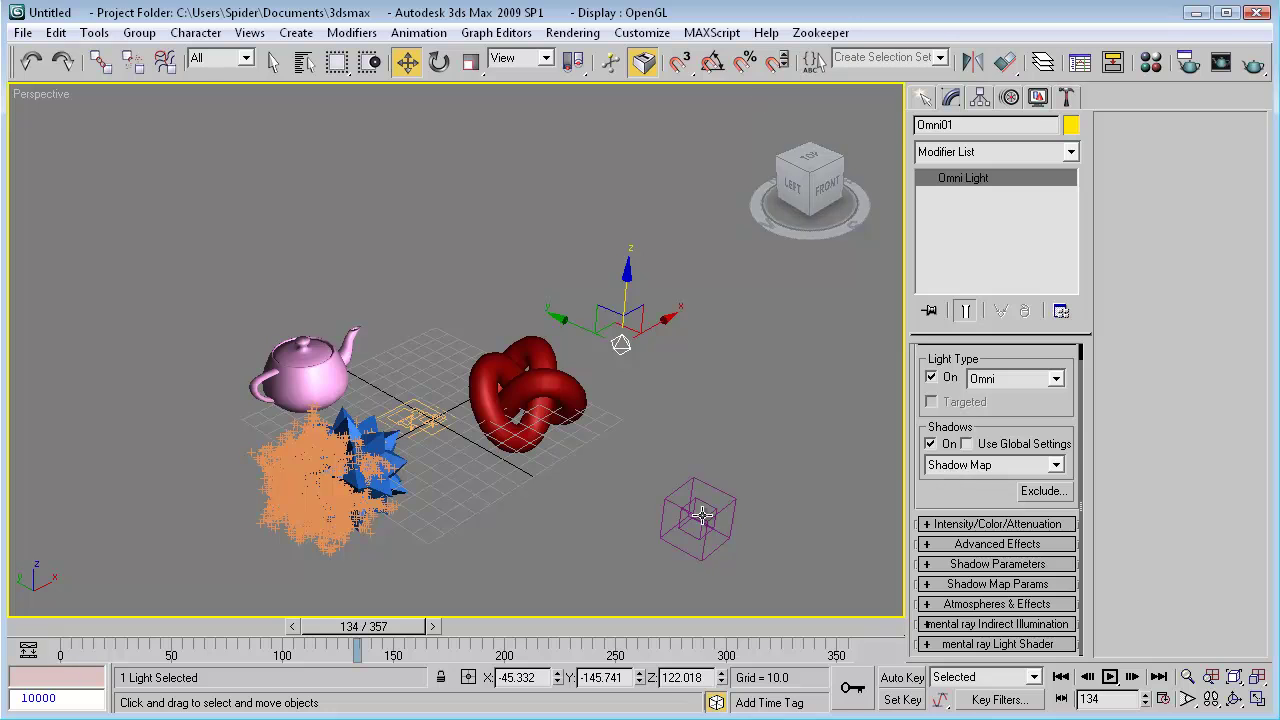
key(shift+q)
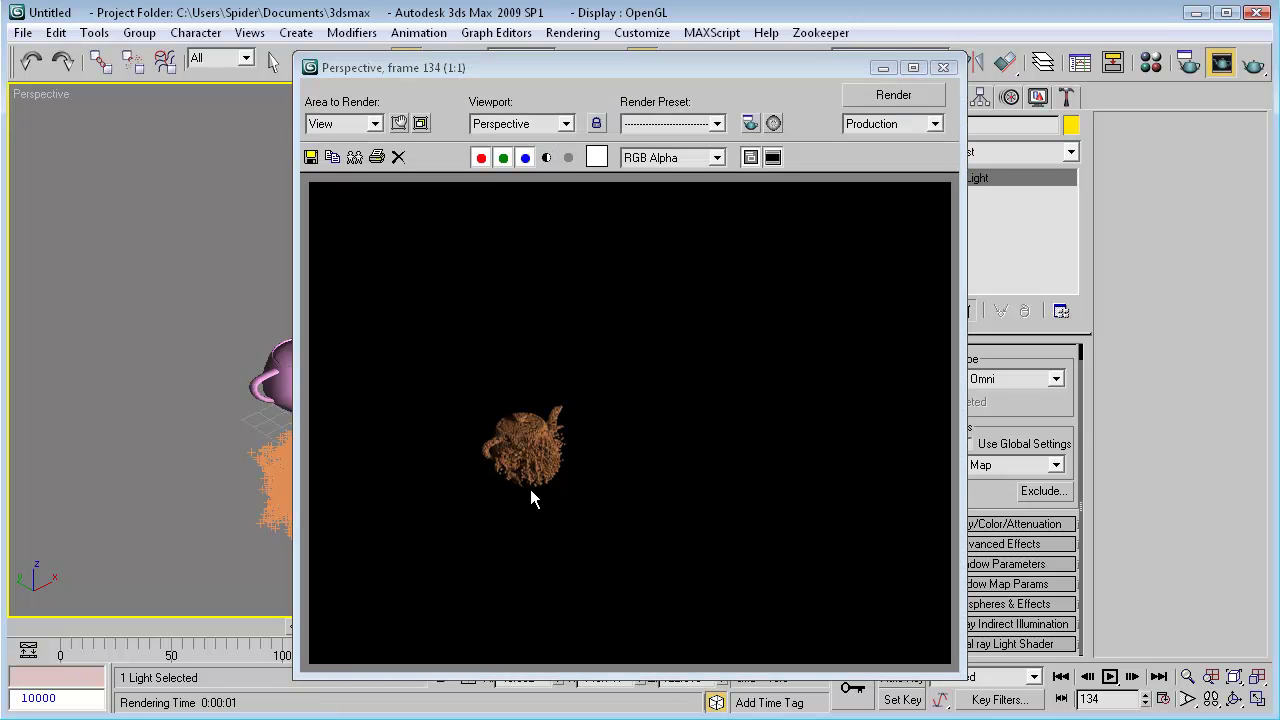
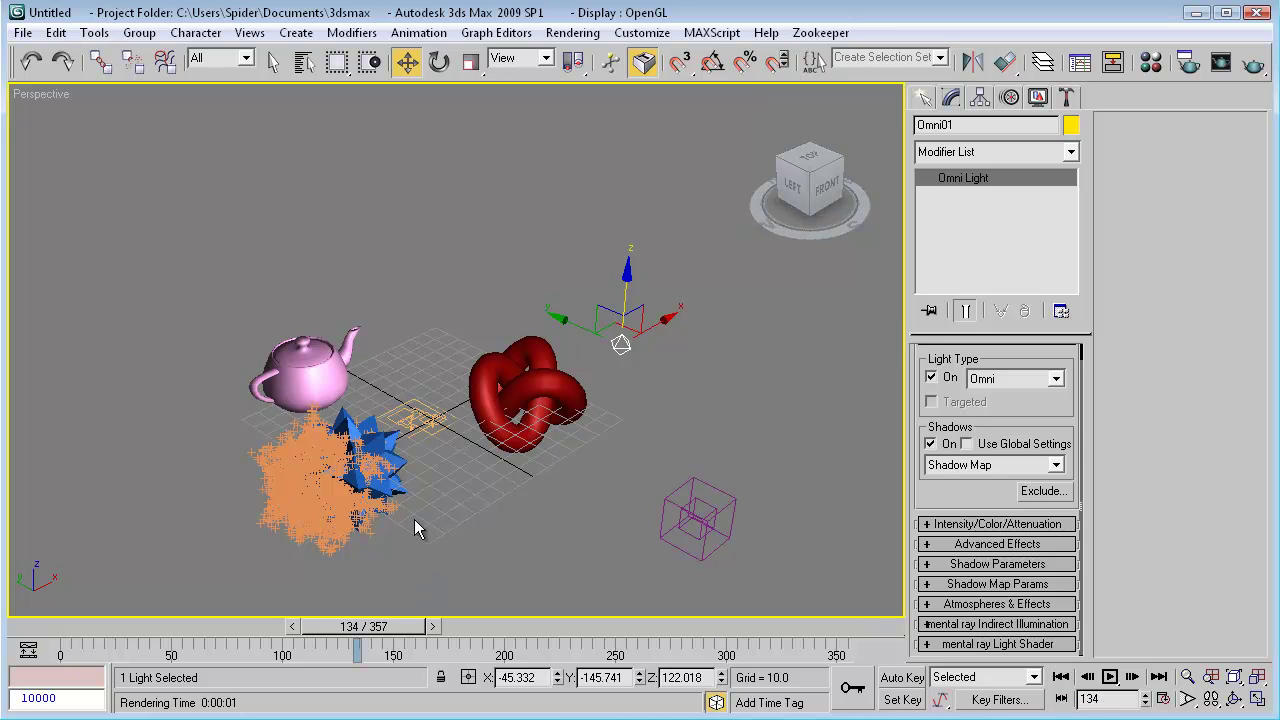
Go back to frame 0, render the Perspective view, and close the rendered image.
click(1061, 678)
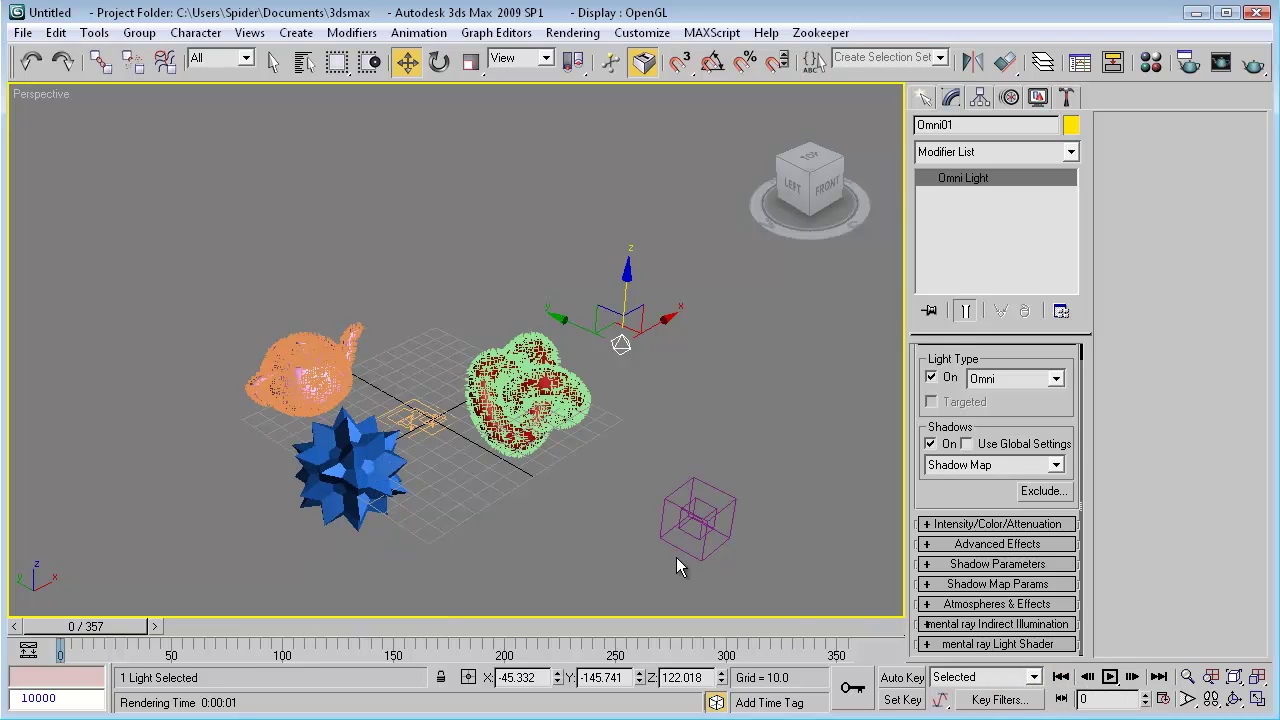
key(shift+q)
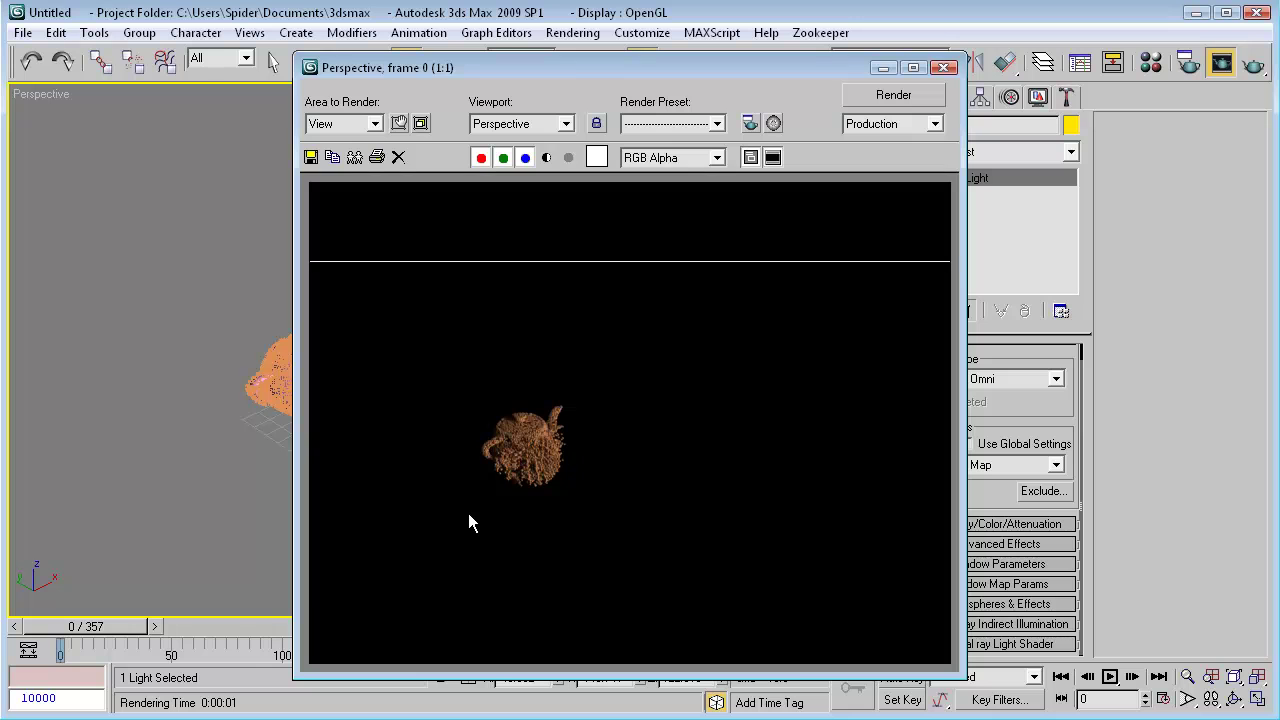
click(943, 67)
Step the animation forward frame by frame to frame 24 to check the particle motion.
click(1131, 677)
click(1131, 677)
double_click(1131, 677)
double_click(1131, 677)
double_click(1131, 677)
click(1131, 677)
double_click(1131, 677)
double_click(1131, 677)
click(1131, 677)
double_click(1131, 677)
click(1131, 677)
double_click(1131, 677)
double_click(1131, 677)
click(1131, 677)
double_click(1131, 677)
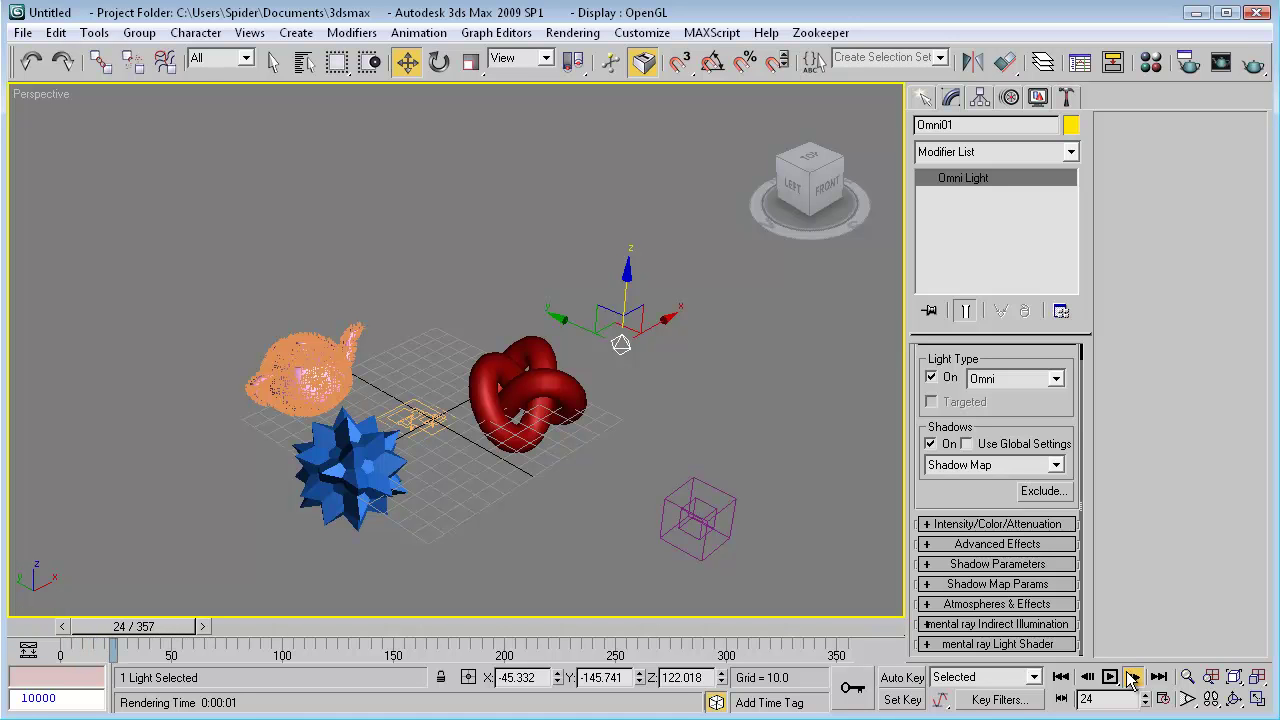
Play the animation, replay it from the start up to frame 50, and return to frame 0.
click(1110, 677)
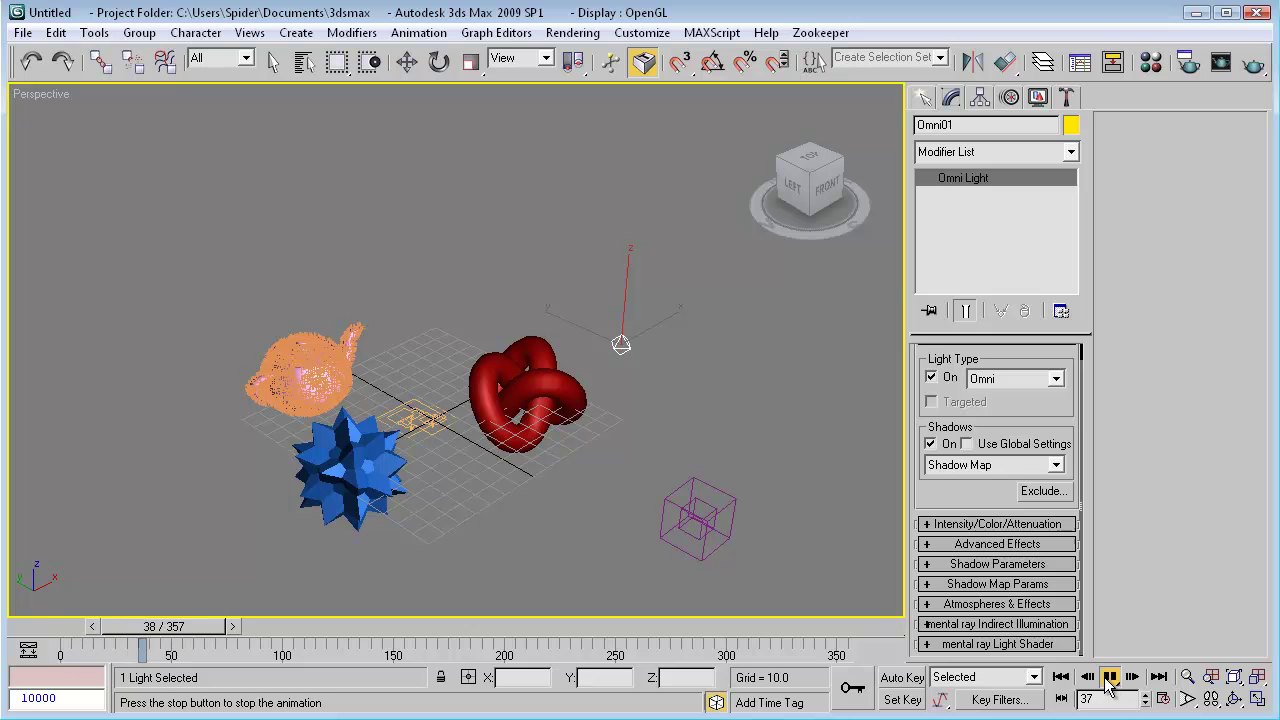
click(1110, 677)
click(1060, 677)
click(1110, 677)
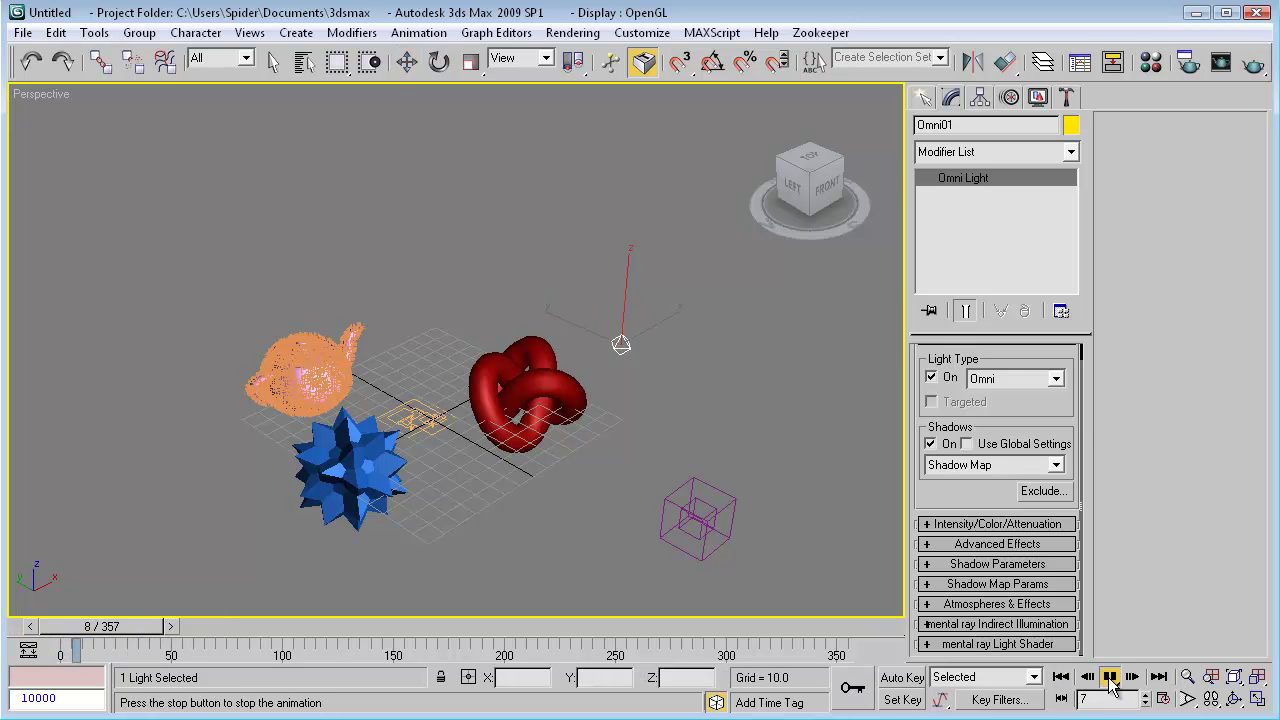
click(1110, 677)
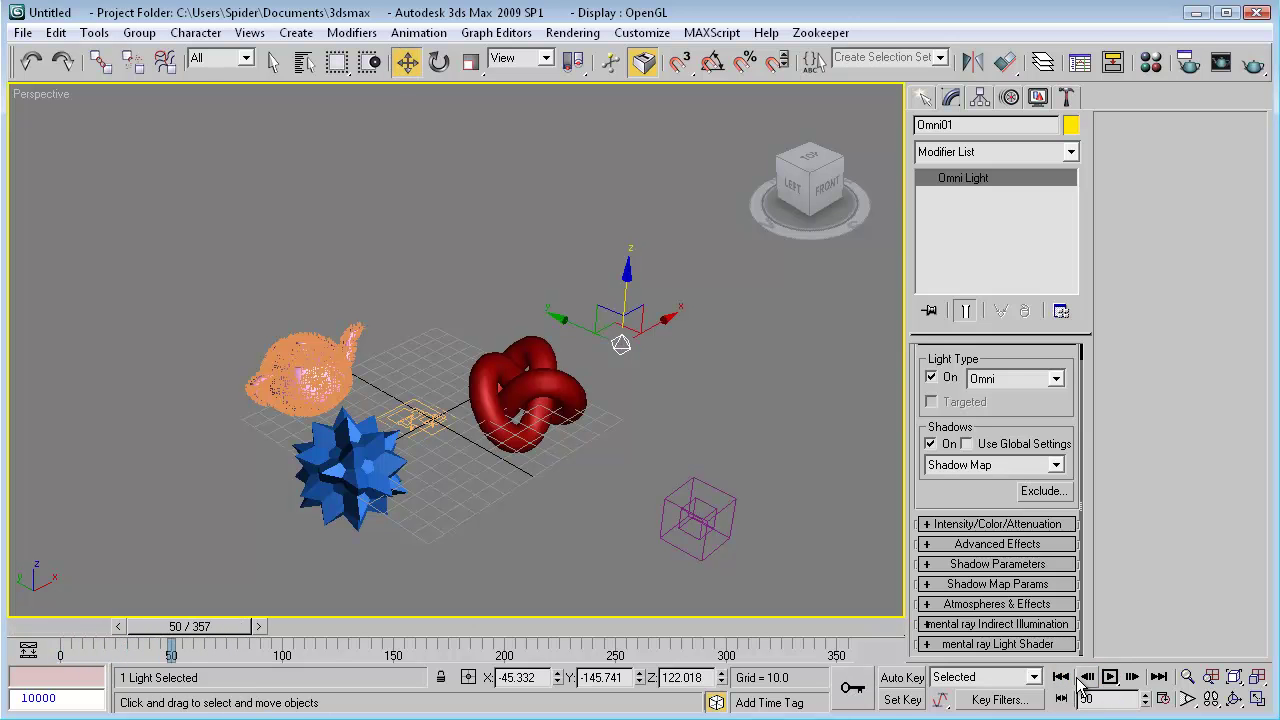
click(1061, 677)
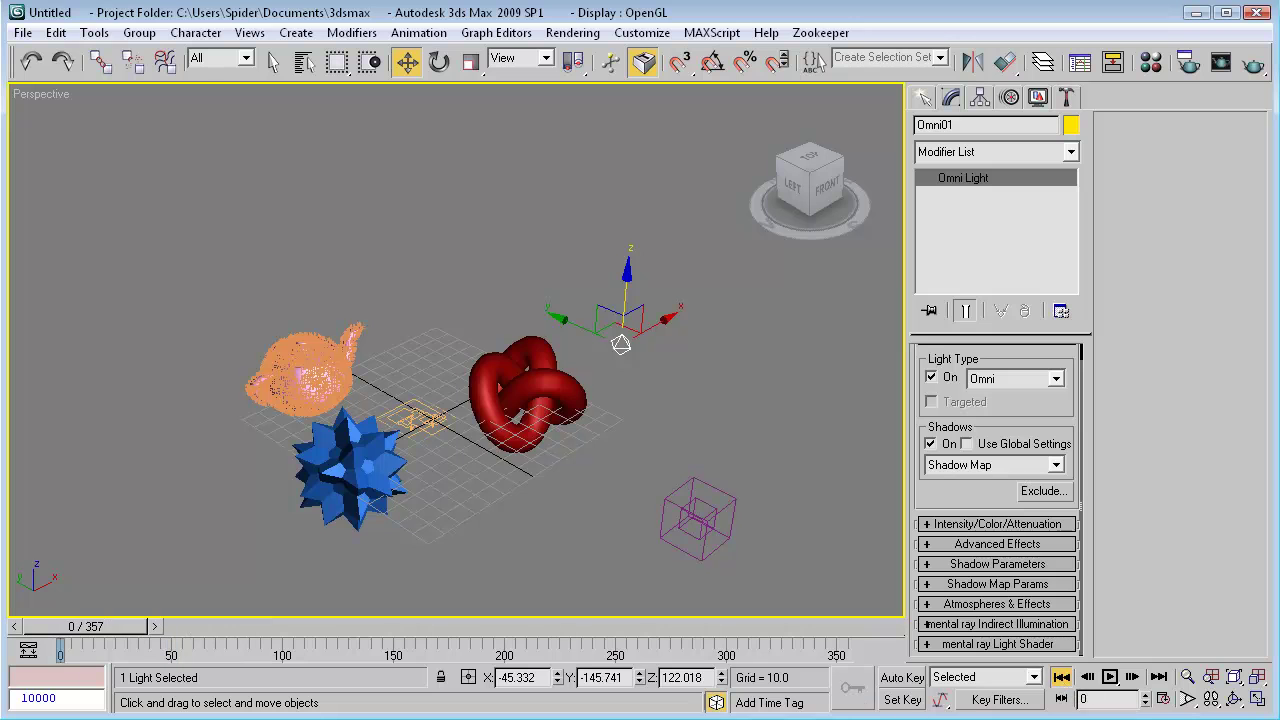
Inspect the MAXScript Listener output and the Script Operator 01 code, and minimize both windows.
right_click(86, 699)
click(86, 704)
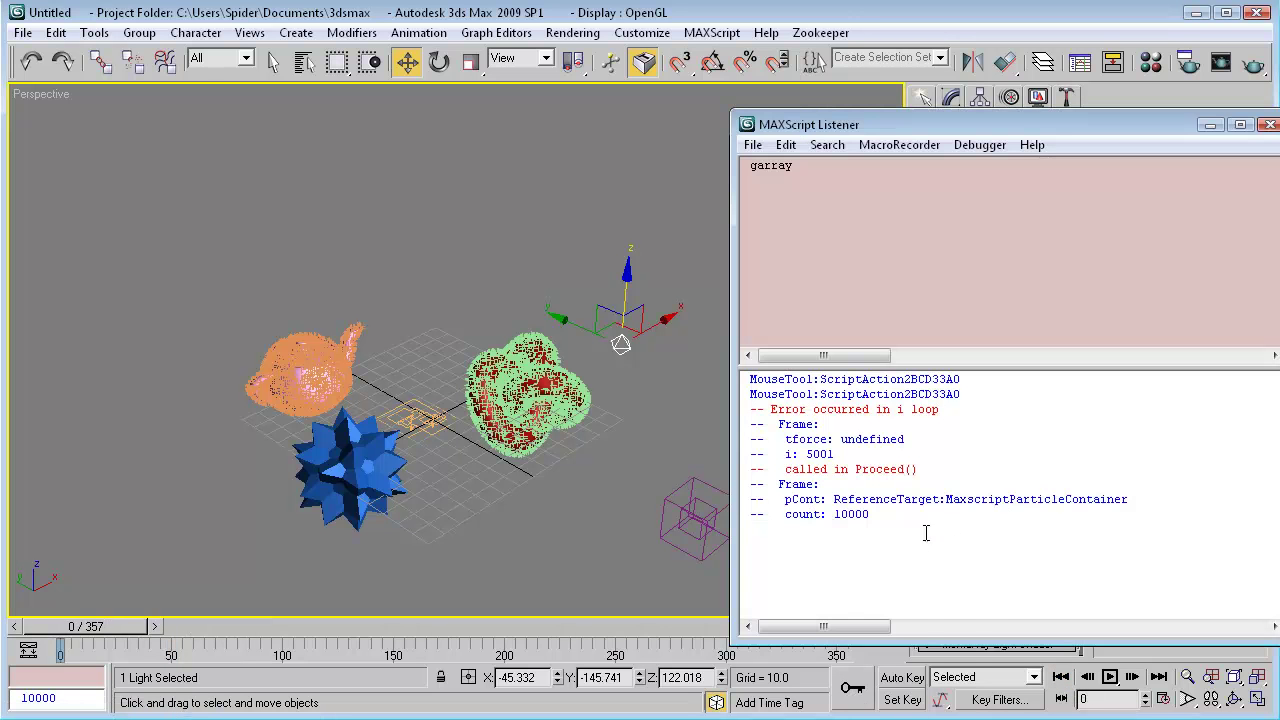
right_click(888, 553)
click(882, 706)
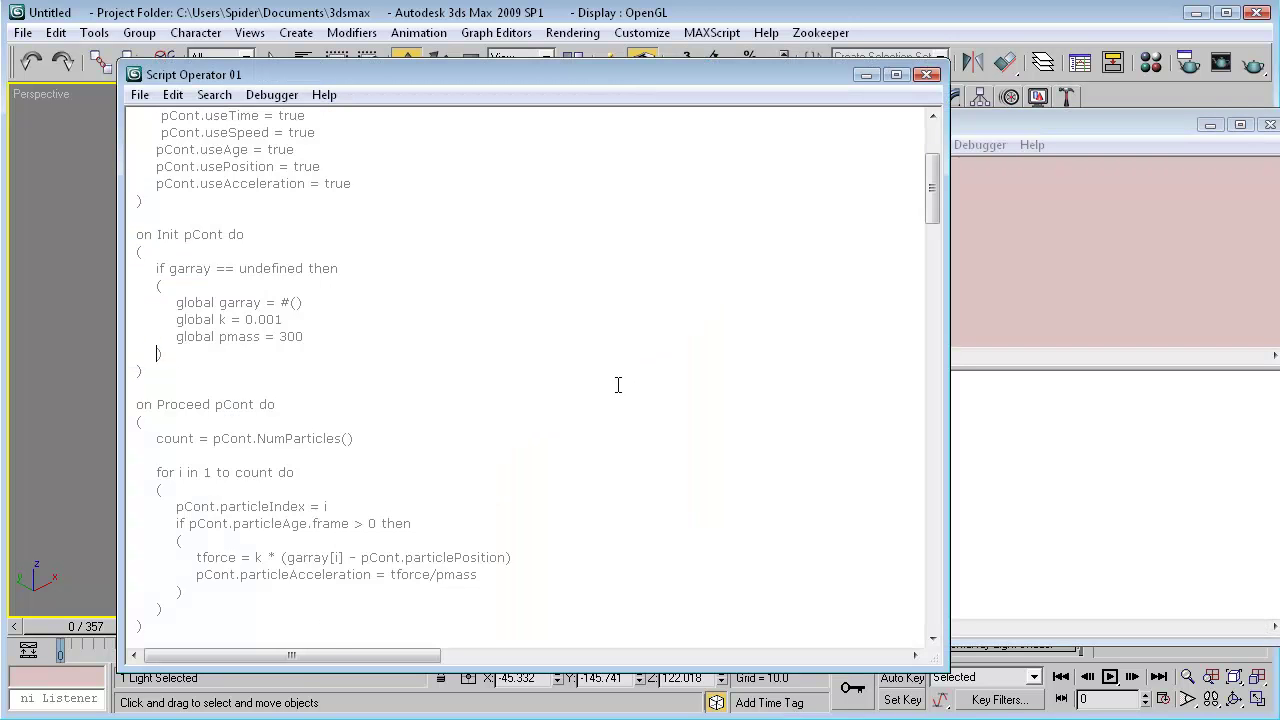
click(866, 75)
click(1209, 126)
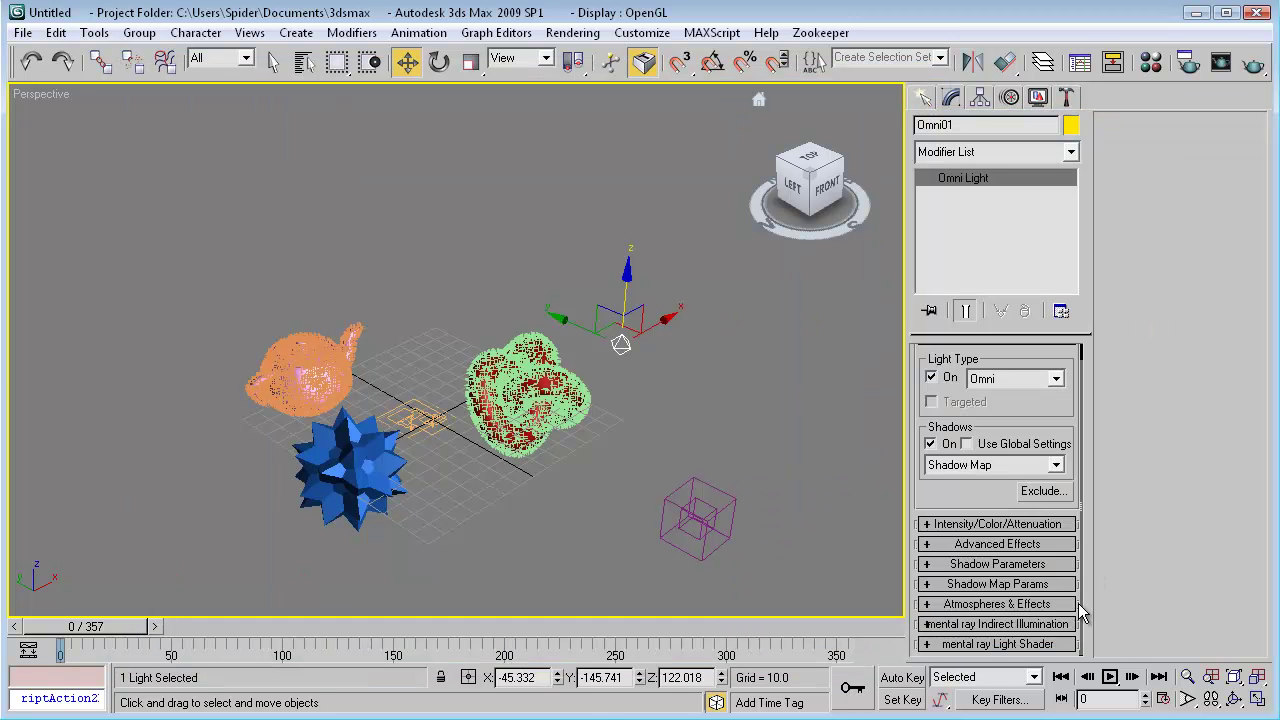
Play the animation briefly from frame 0 and stop it at frame 6 to check the particles' movement.
click(1111, 678)
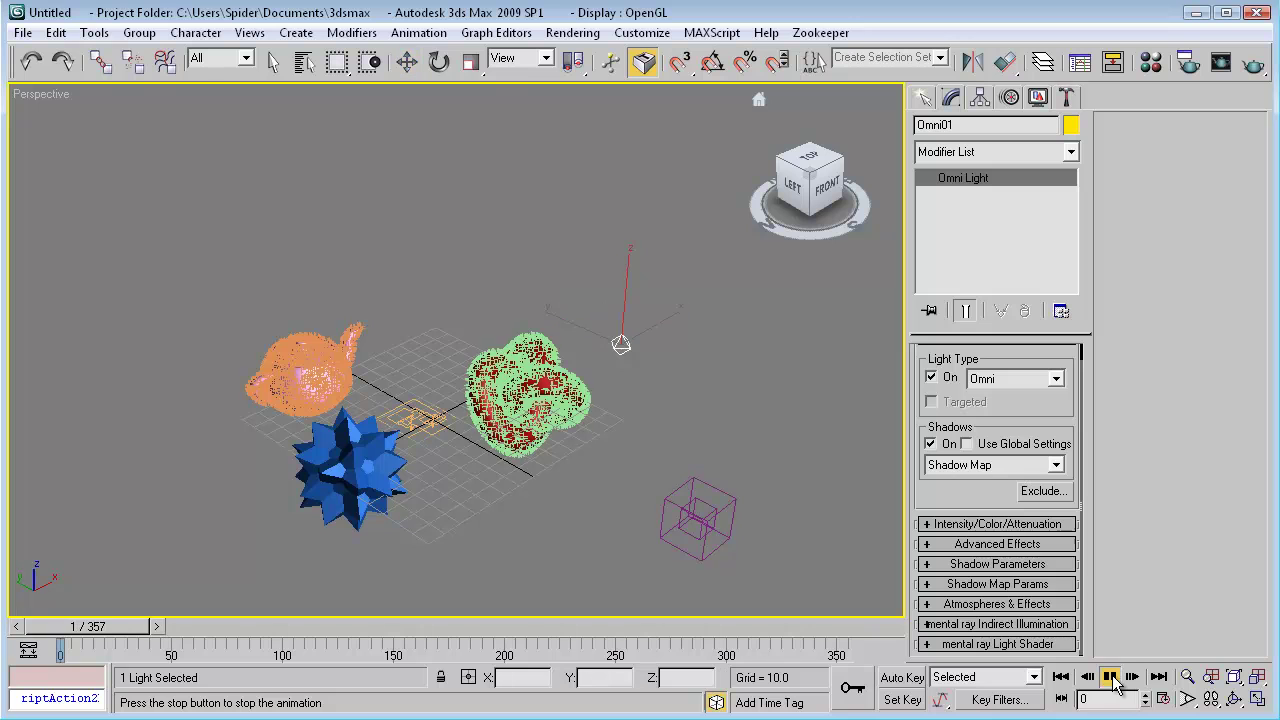
click(1111, 678)
key(w)
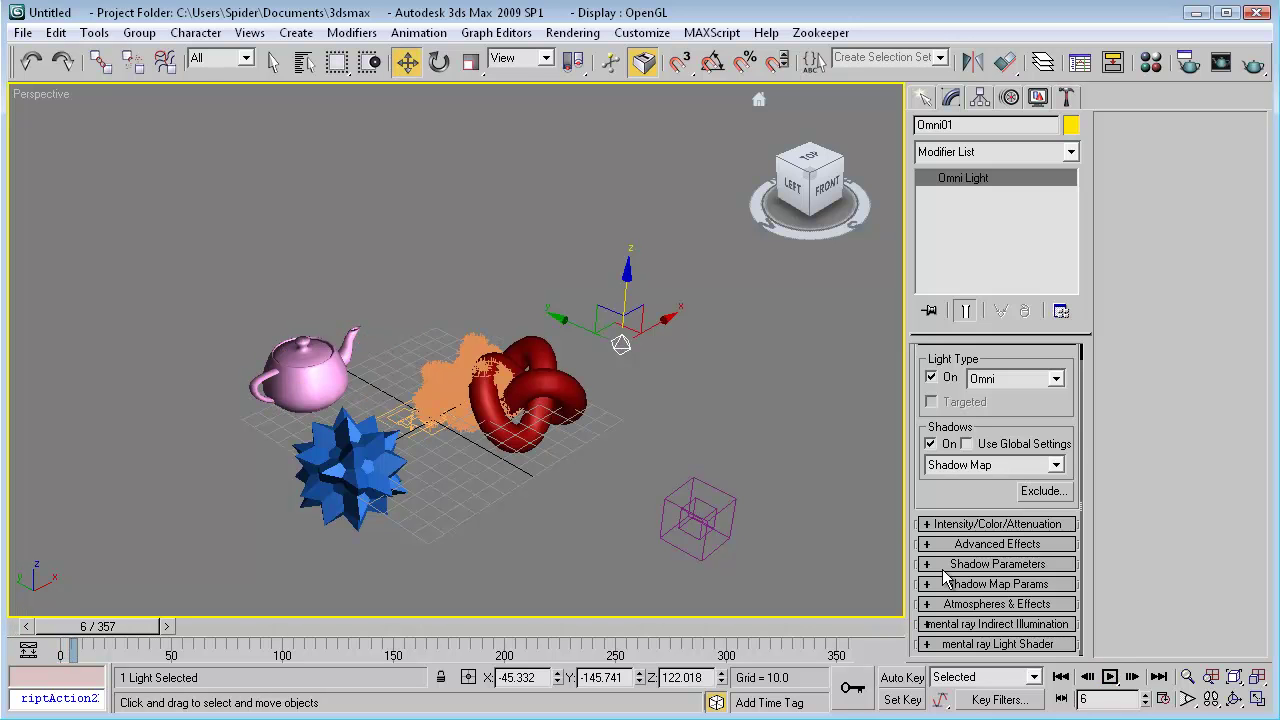
Render the Perspective view at frame 6, close the rendered image, and return to frame 0.
key(shift+q)
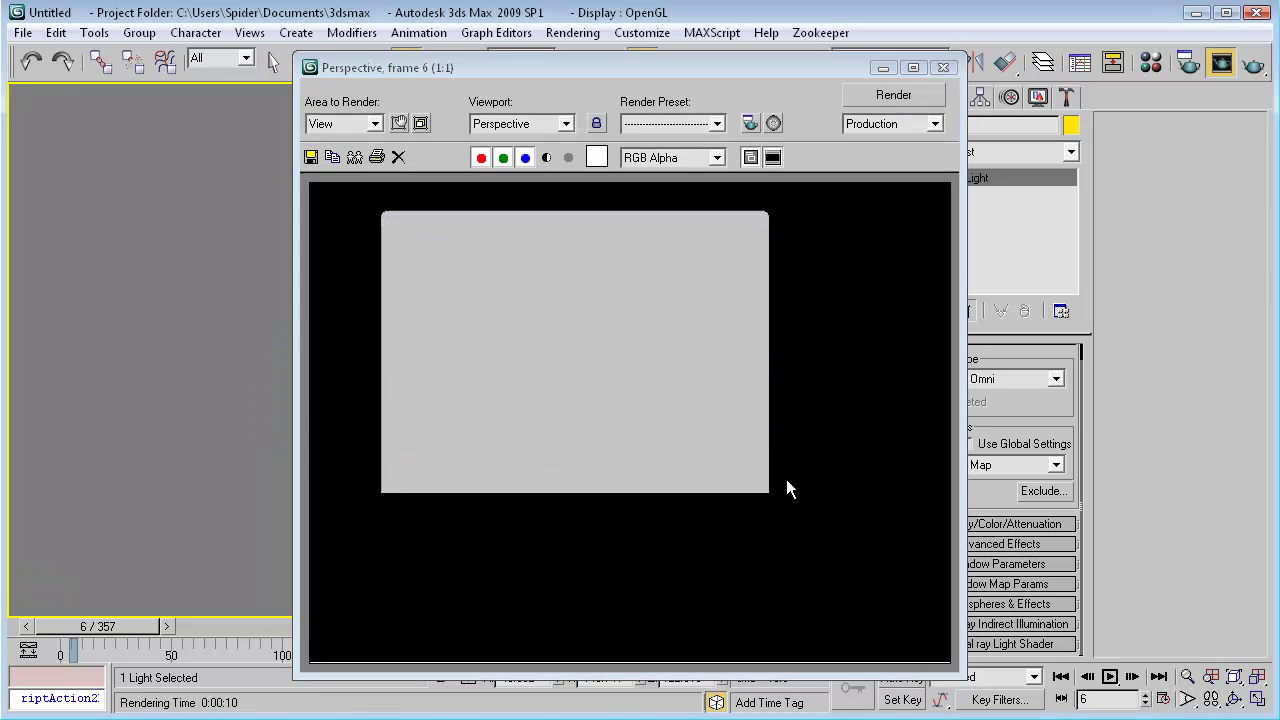
click(943, 67)
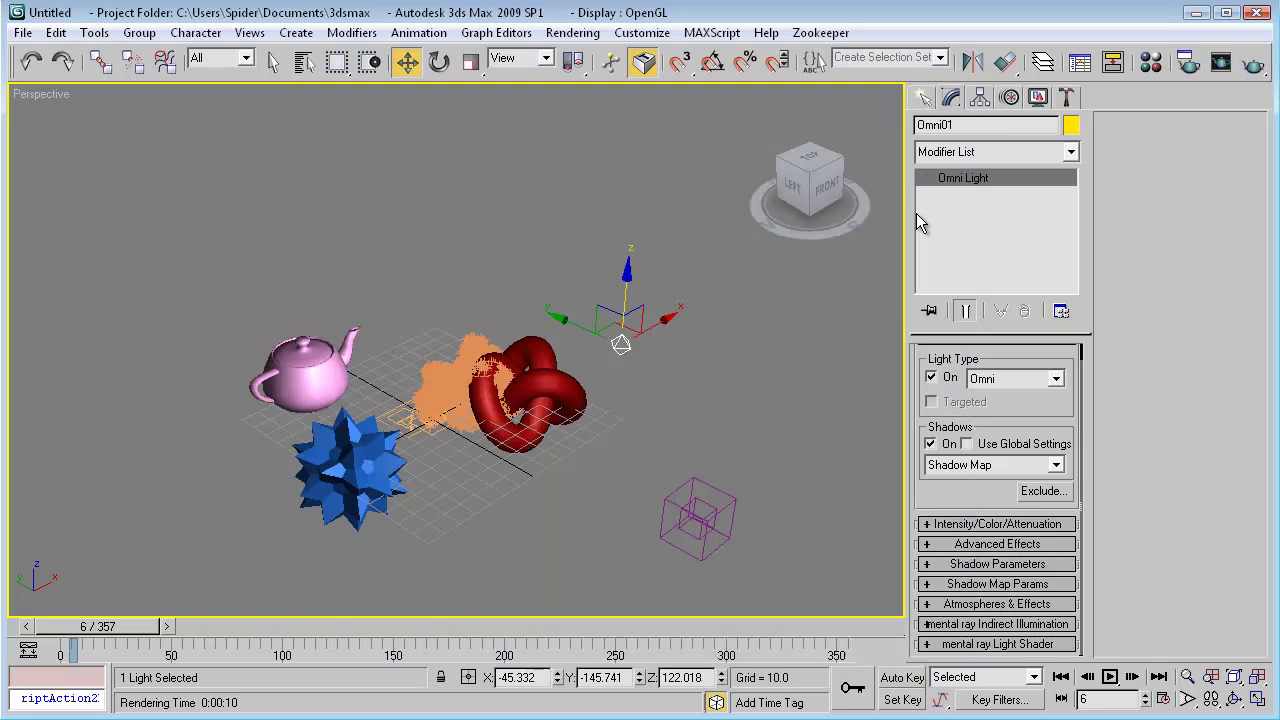
click(1058, 679)
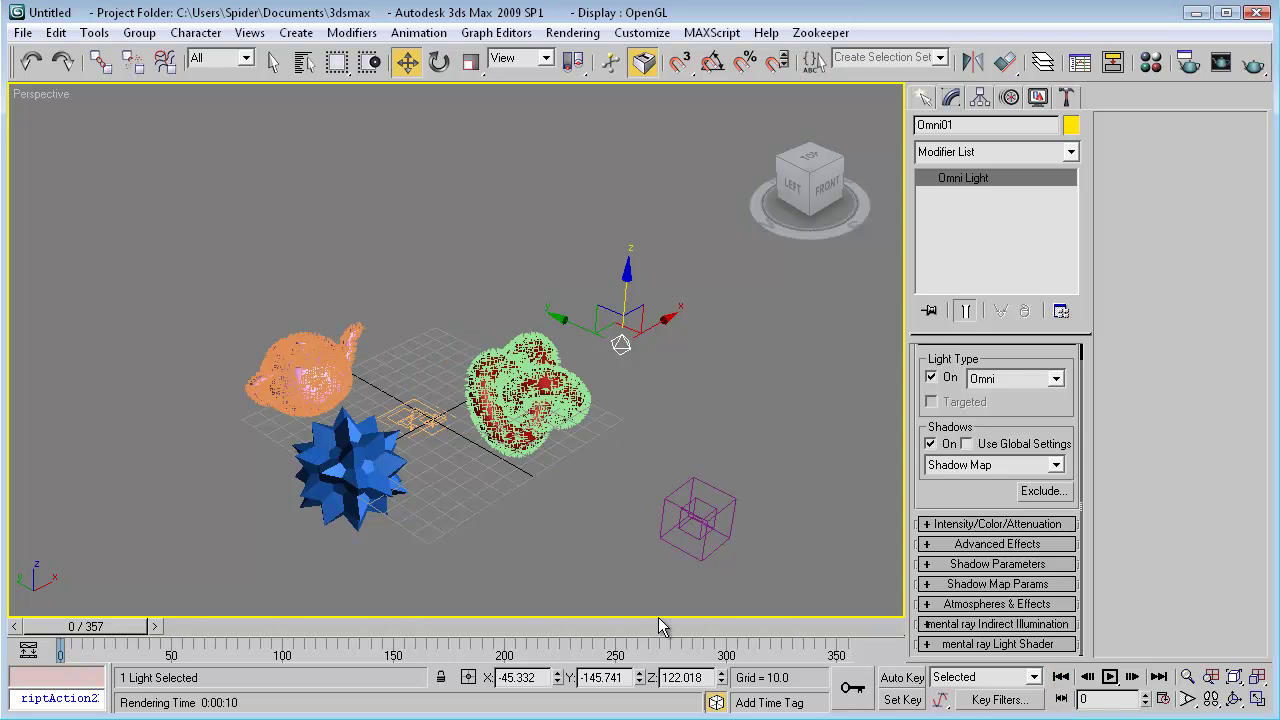
Assign Krakatoa as the production renderer in Render Setup.
scroll(497, 528, up, 4)
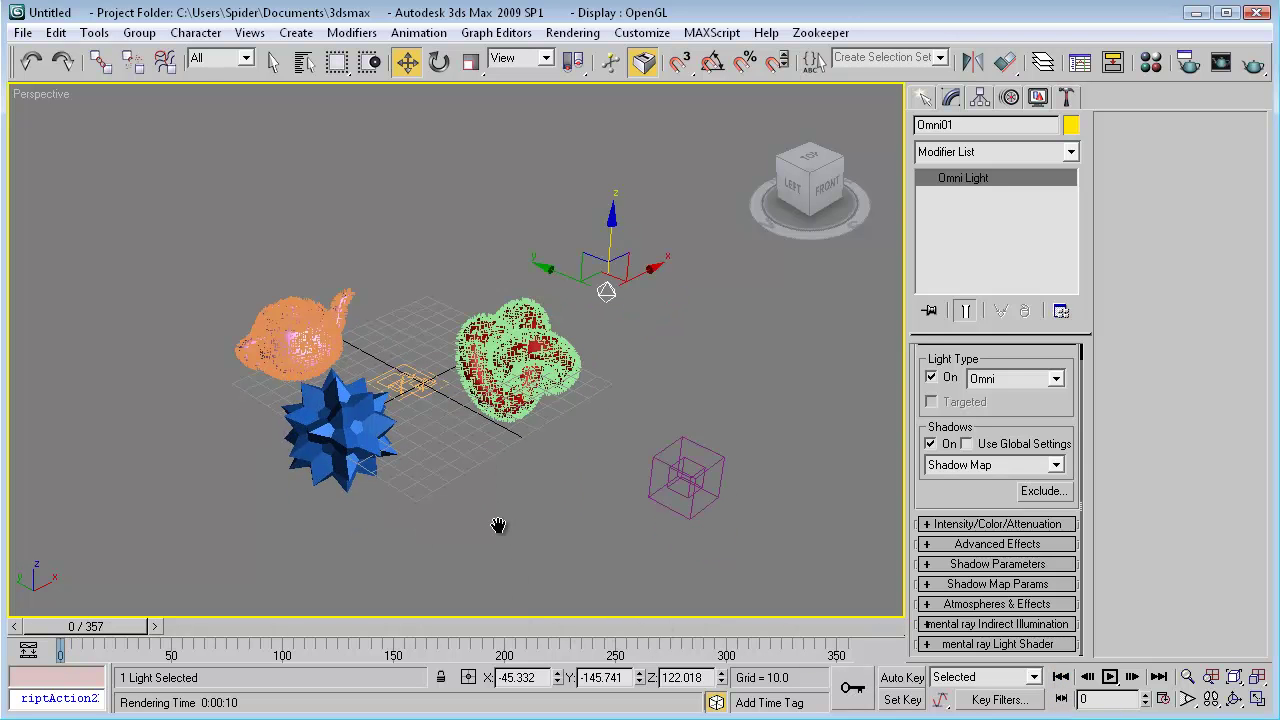
middle_drag(467, 532, 566, 457)
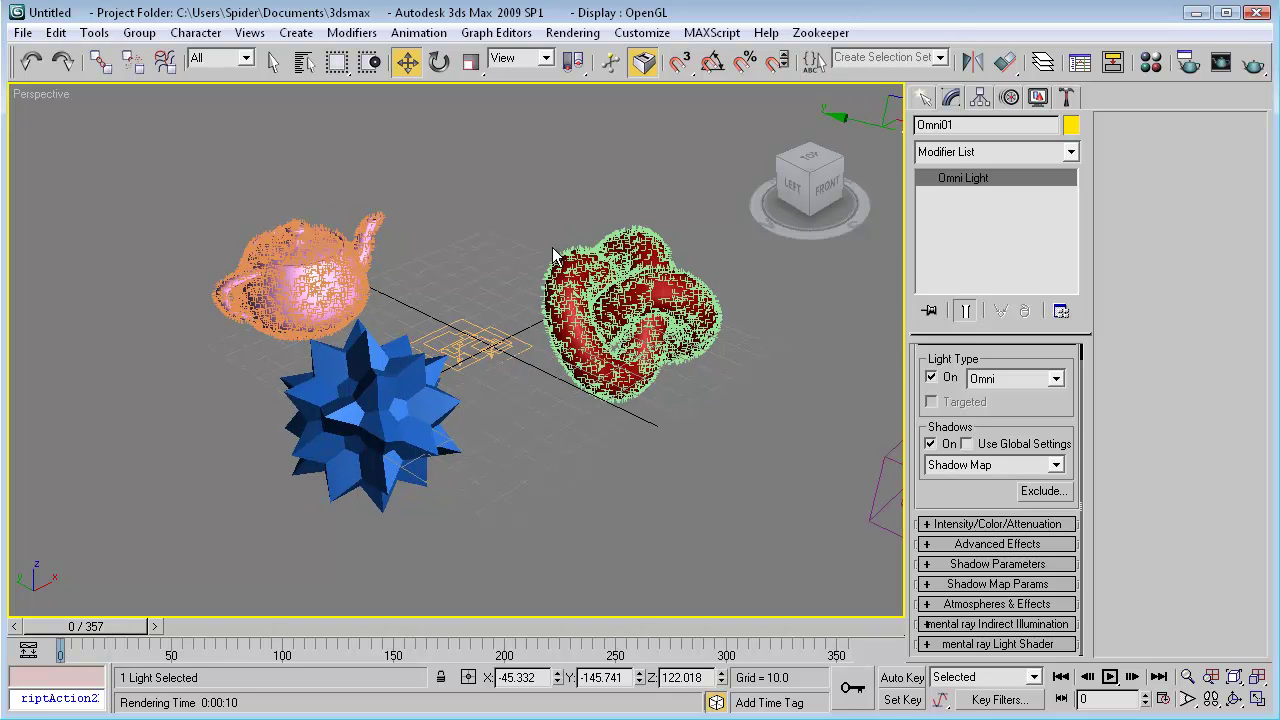
key(F10)
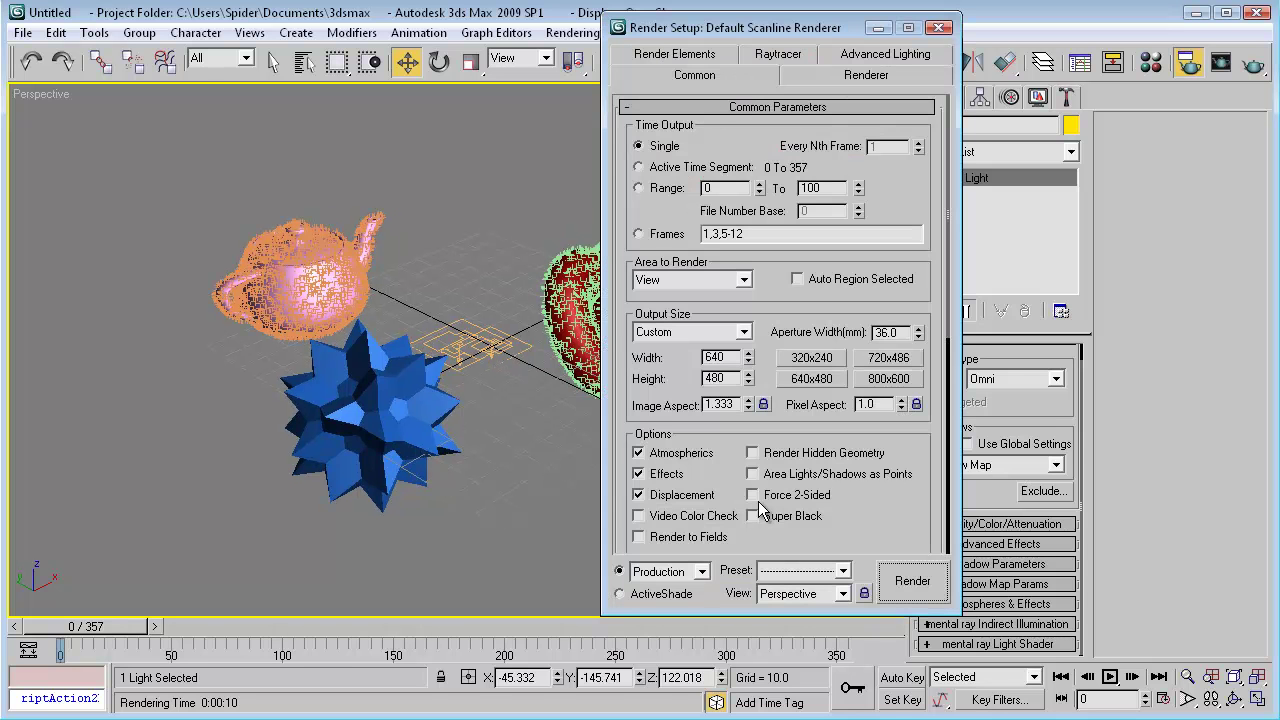
scroll(885, 490, down, 5)
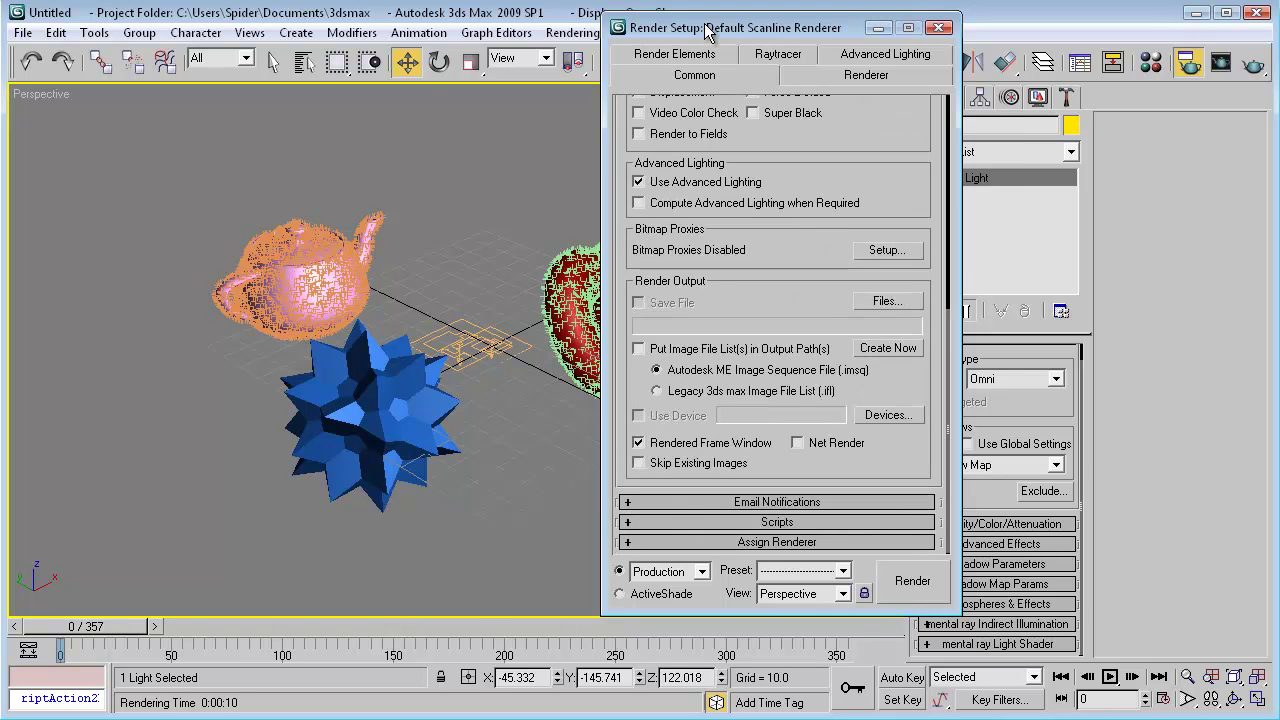
drag(706, 27, 611, 37)
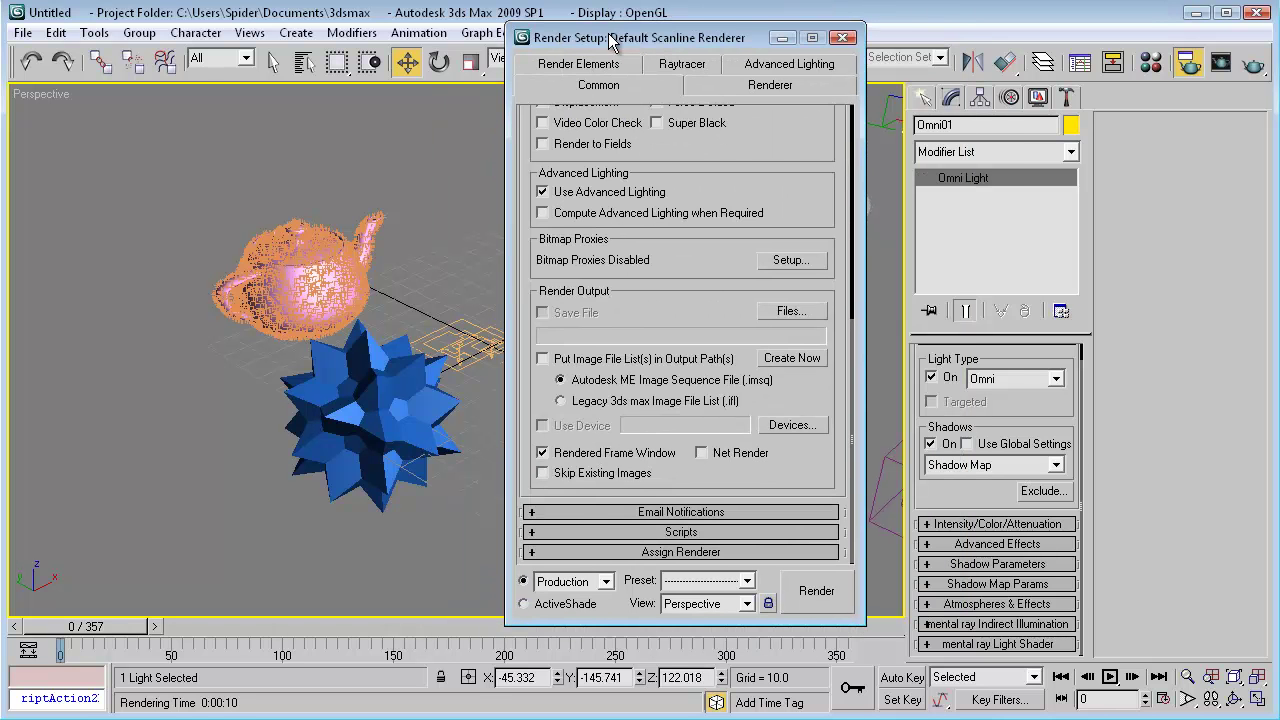
click(682, 552)
click(782, 466)
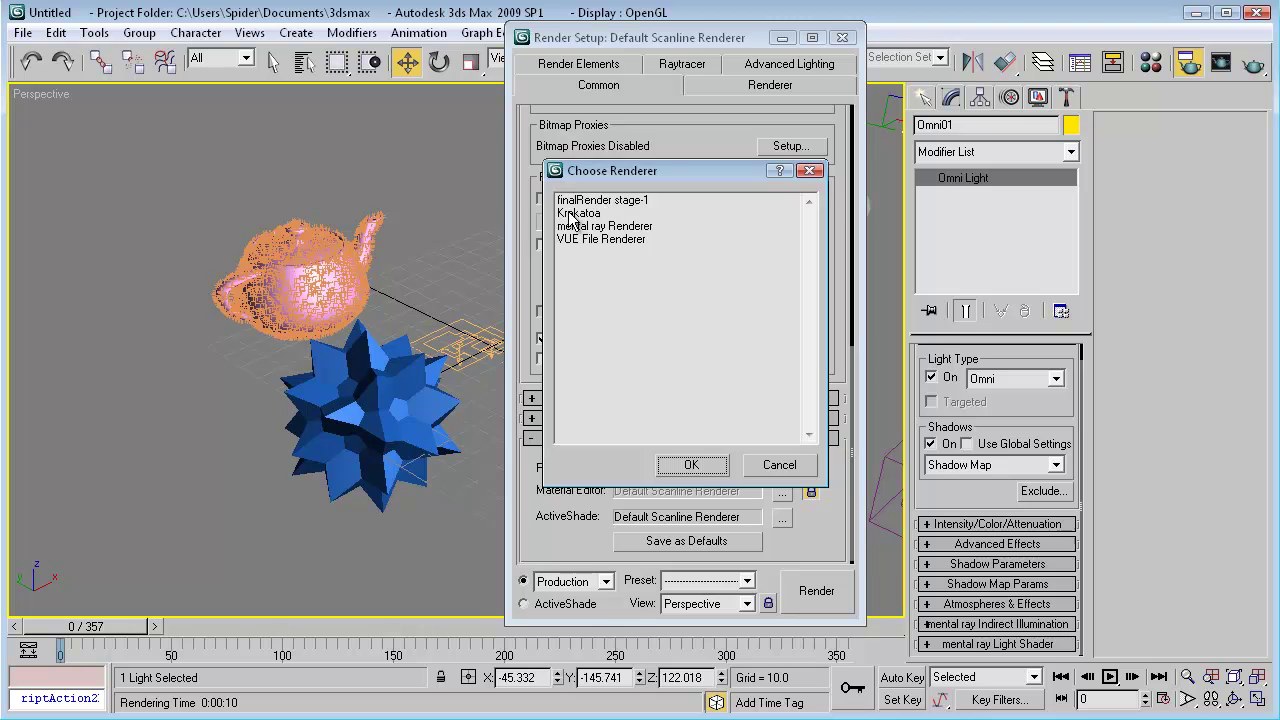
double_click(567, 214)
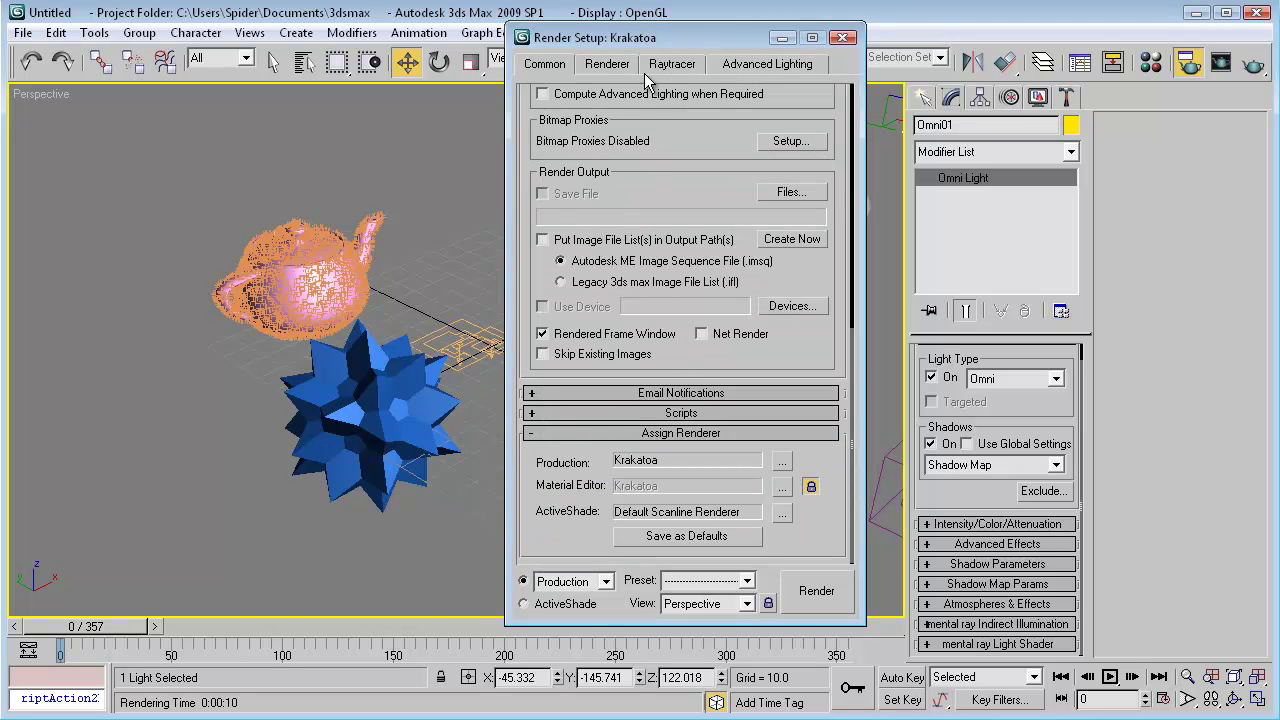
Open the Krakatoa GUI and disable the rendering of PFlow Phantom particles.
click(601, 64)
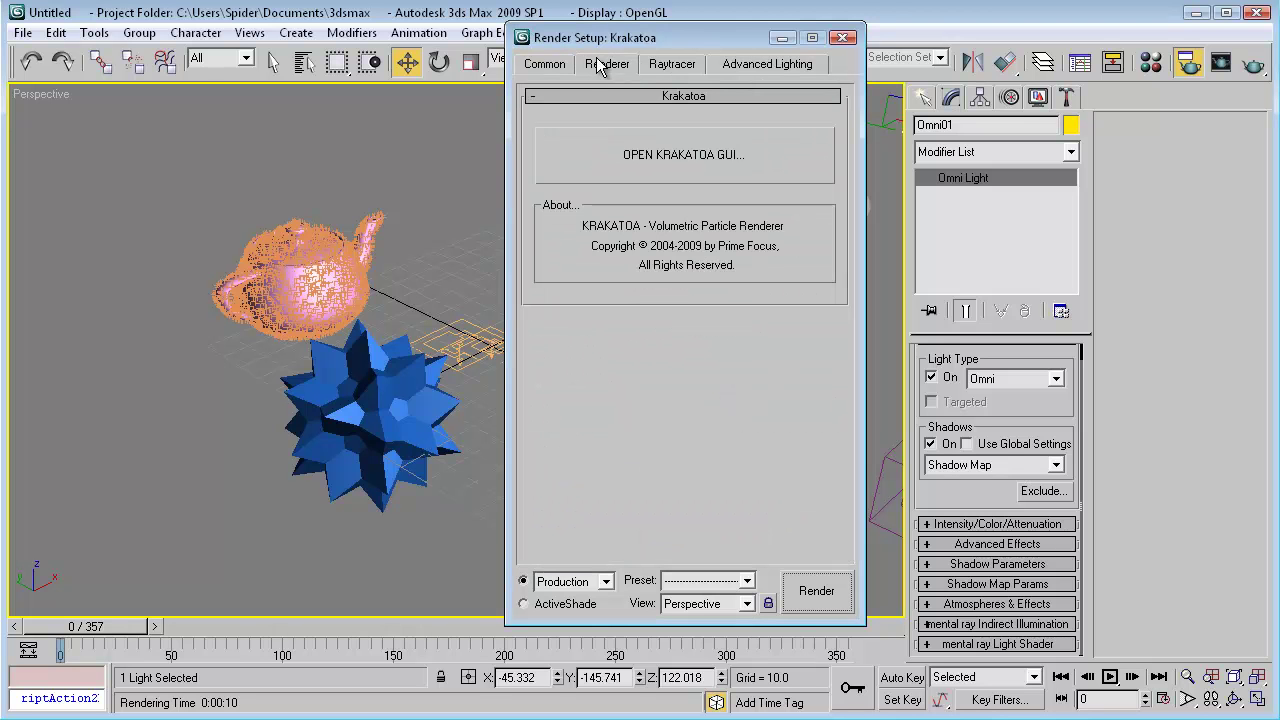
click(614, 157)
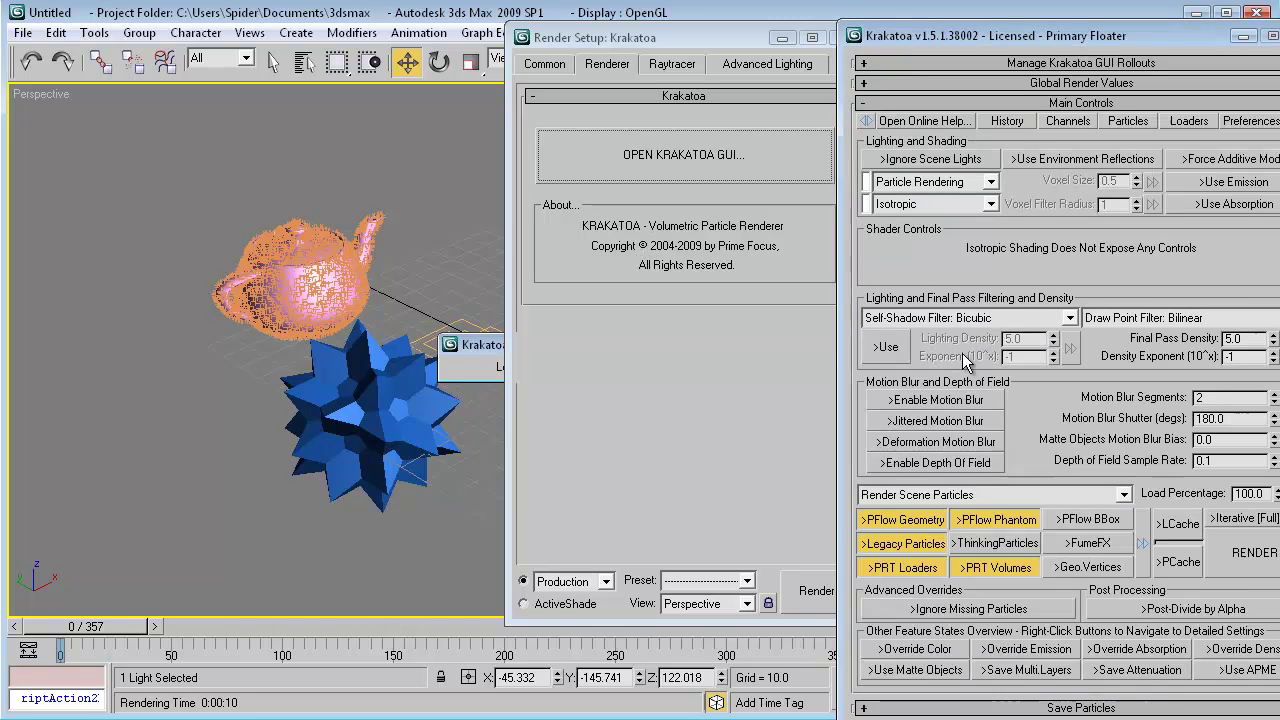
scroll(985, 335, down, 5)
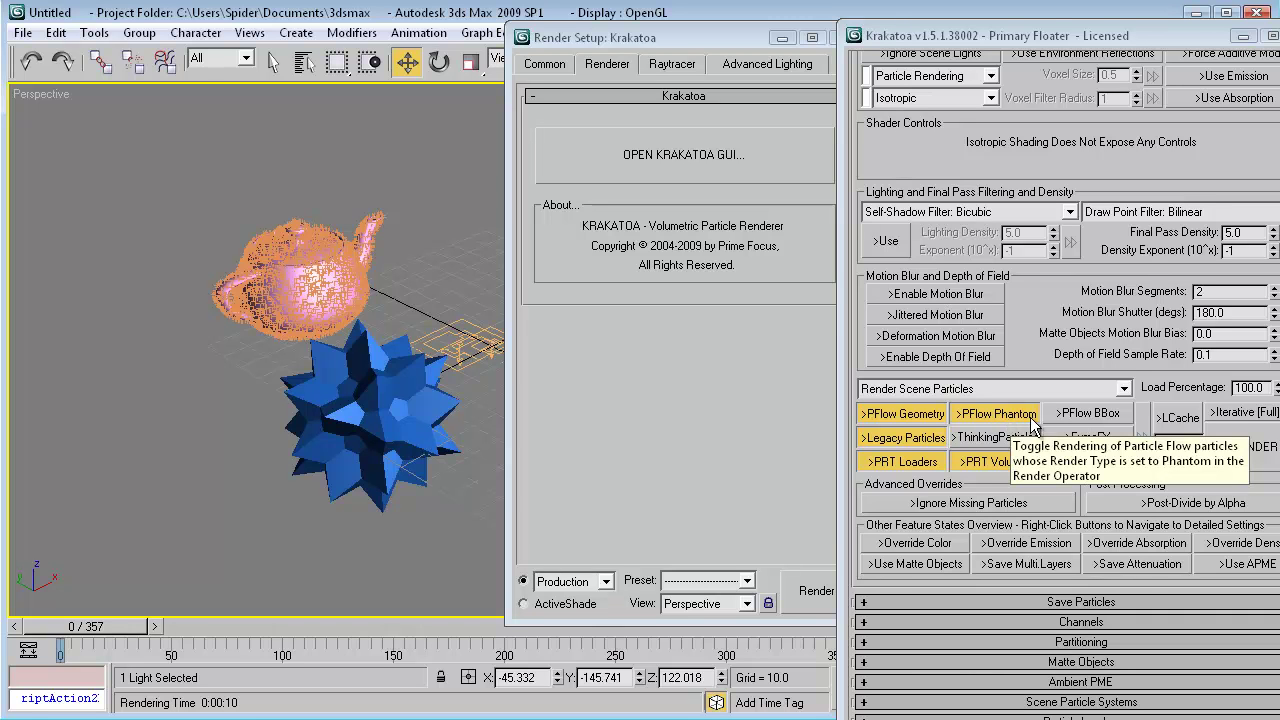
click(987, 415)
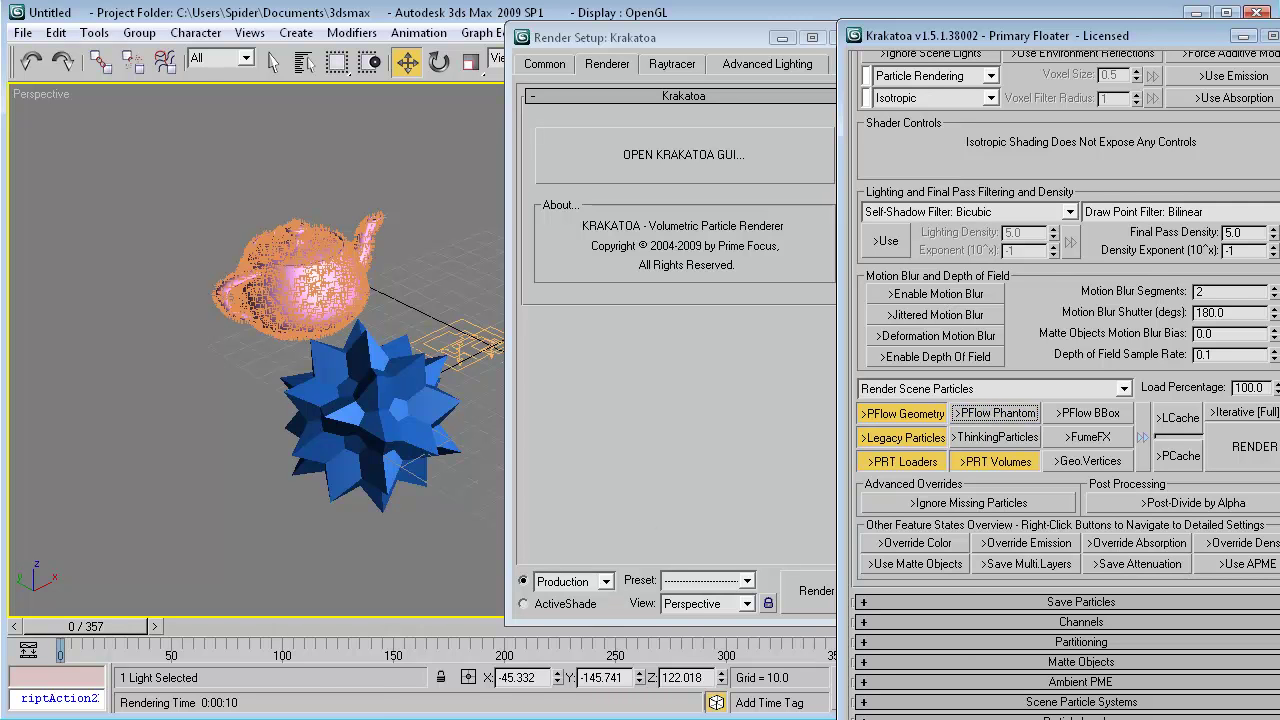
Set the Render 02 operator of MorphTargets Flow to the Phantom type and minimize Particle View.
key(6)
middle_drag(338, 382, 290, 563)
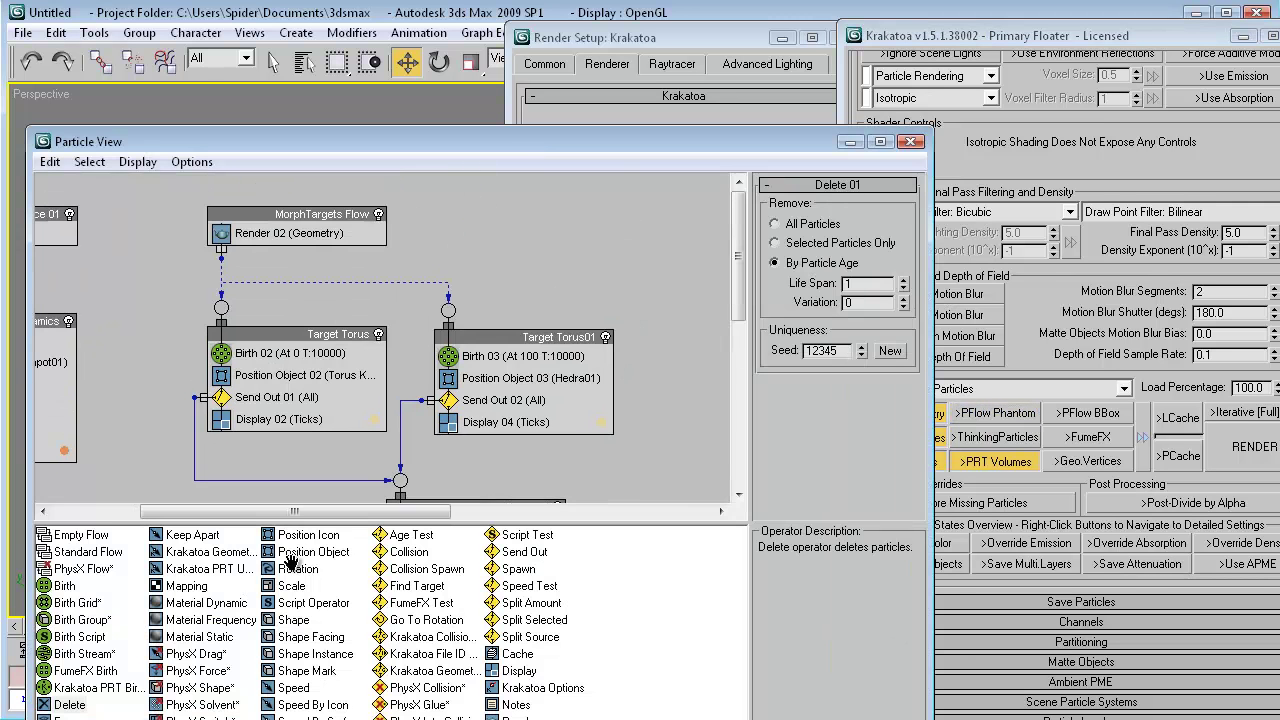
click(288, 236)
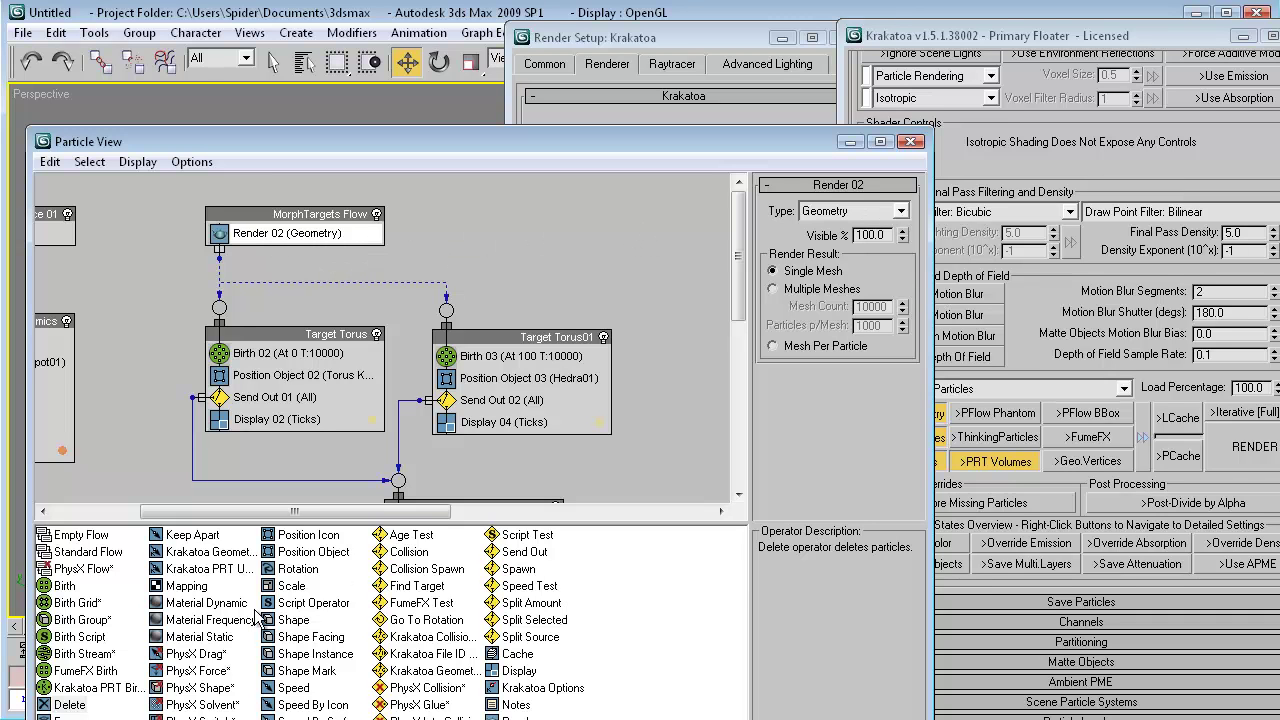
click(840, 211)
click(843, 269)
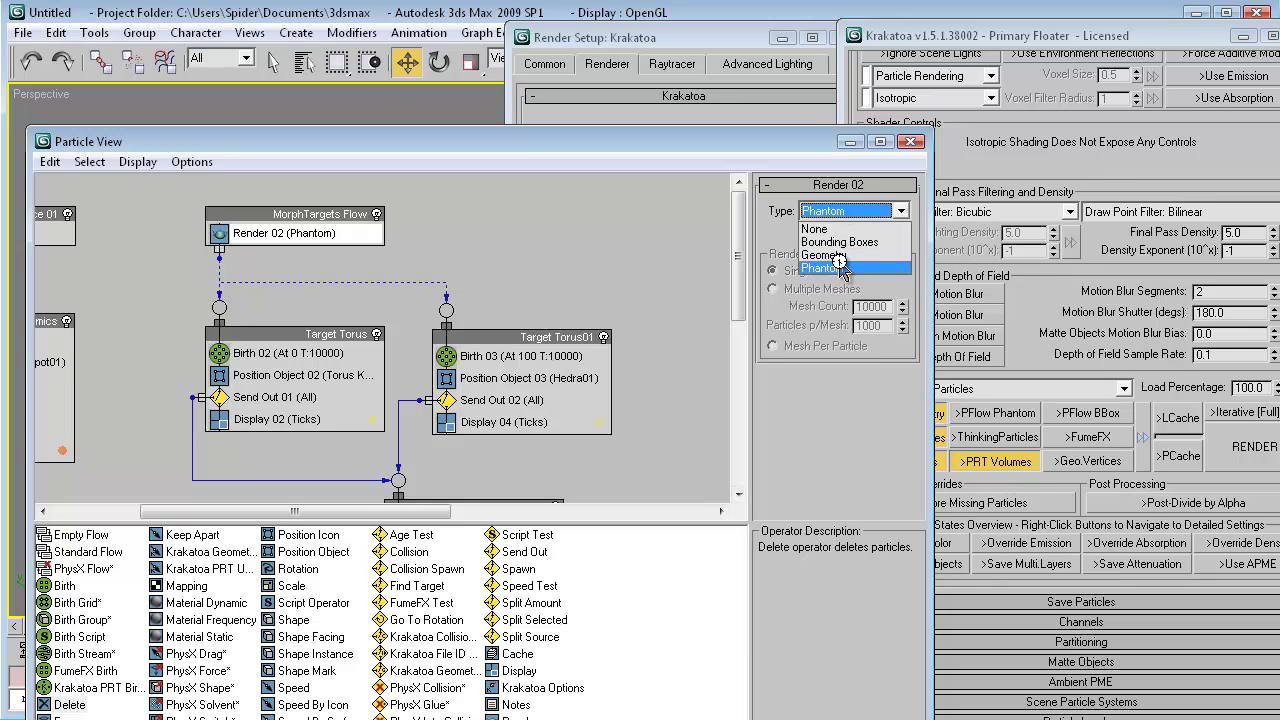
click(850, 141)
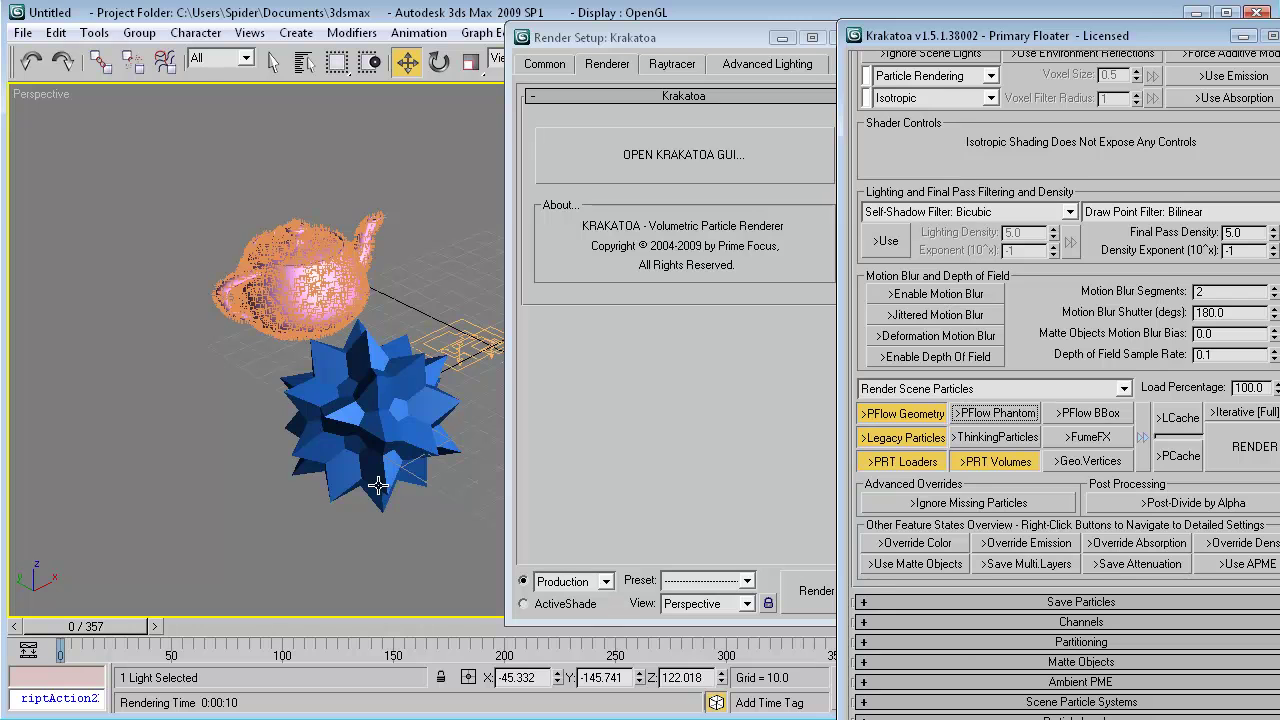
Render the Perspective view at frame 0 with Krakatoa and close the rendered image.
key(shift+q)
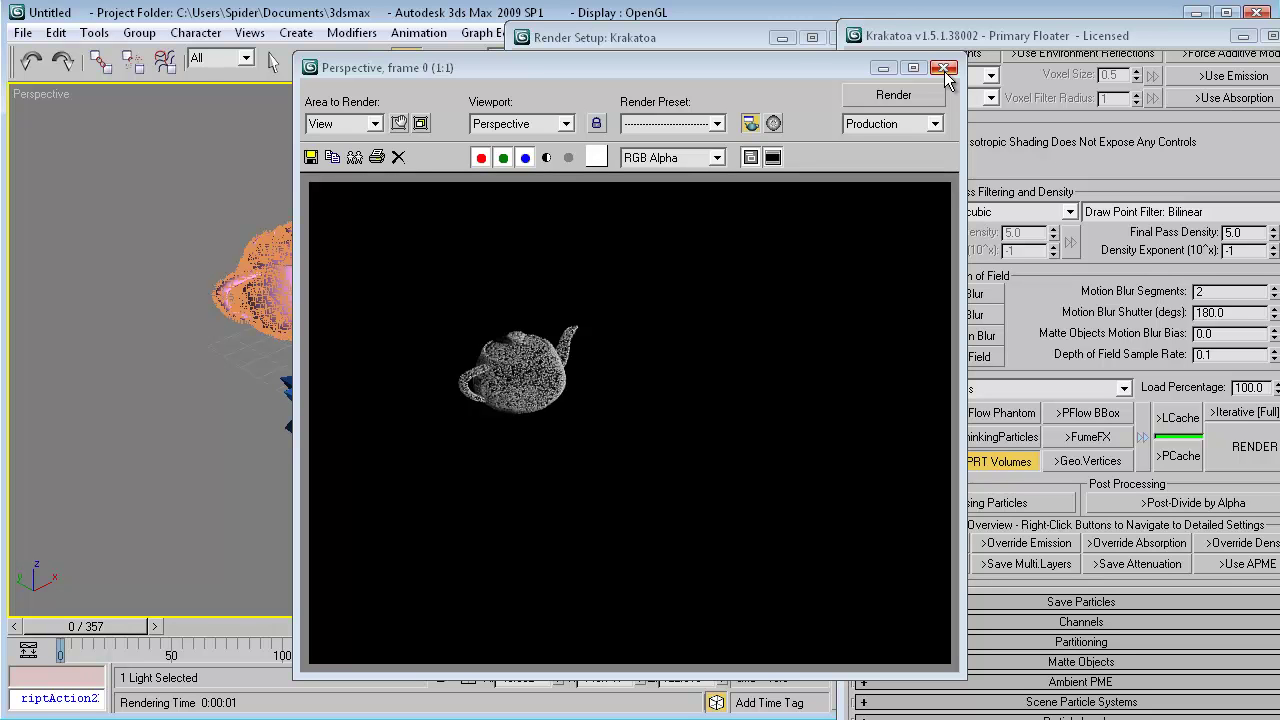
click(944, 71)
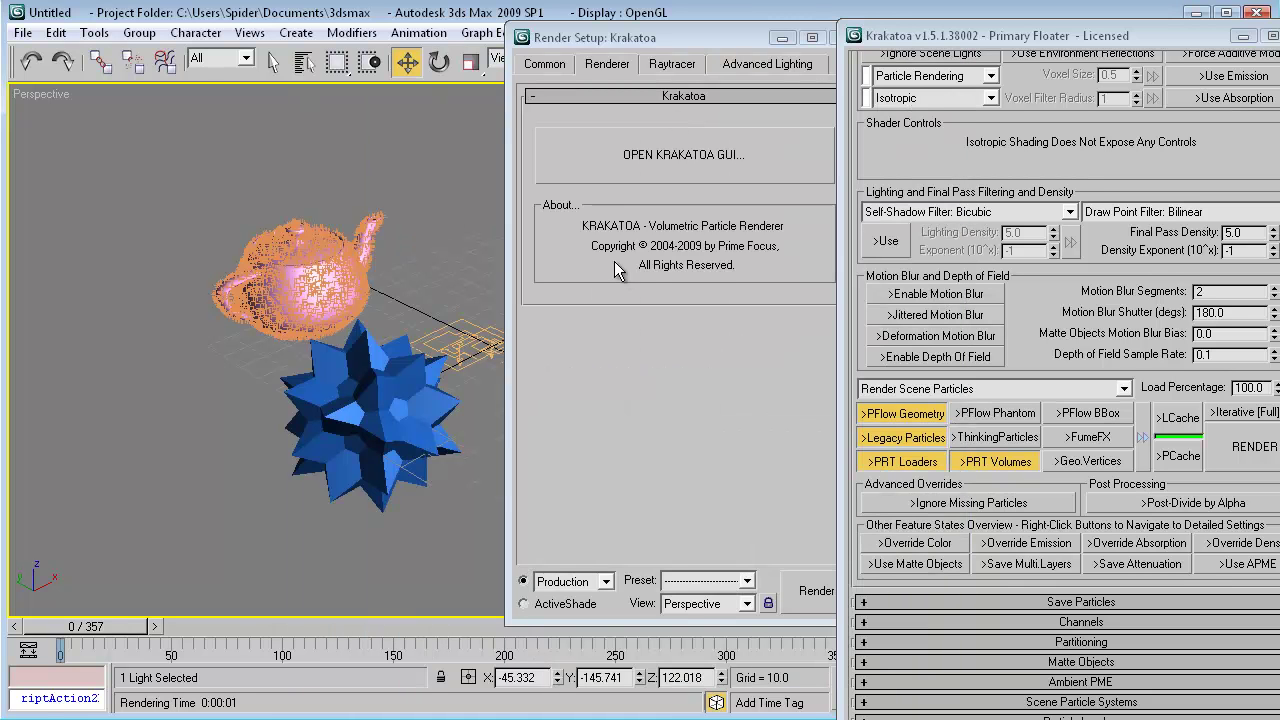
Set the render's time output to the frame range 0 to 100 in the common parameters.
click(545, 64)
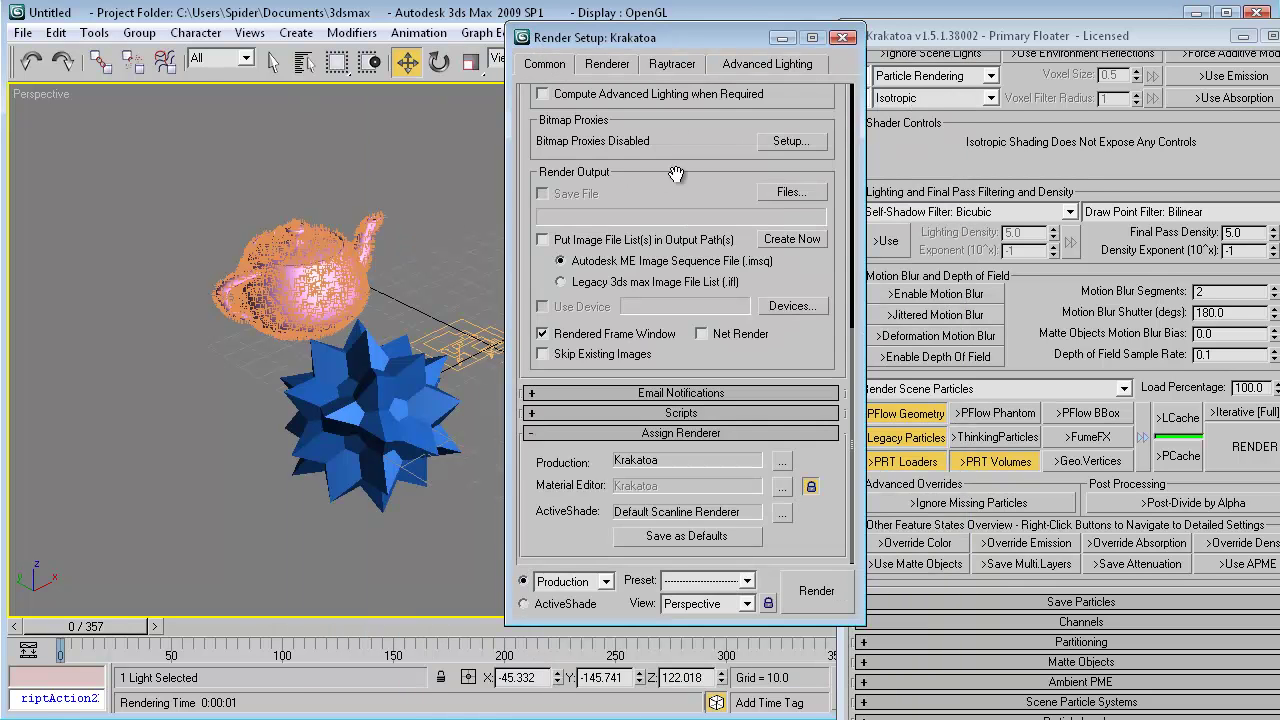
scroll(676, 174, up, 5)
drag(689, 166, 686, 316)
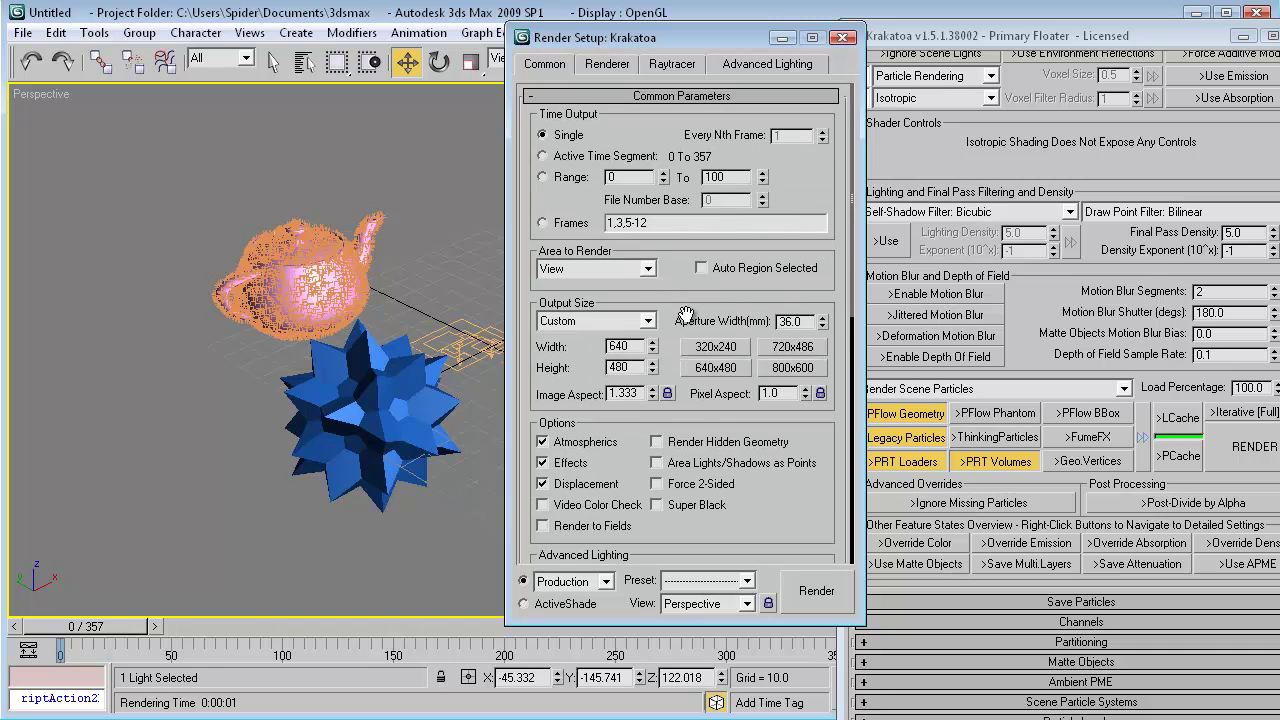
click(544, 157)
click(569, 175)
scroll(600, 205, down, 1)
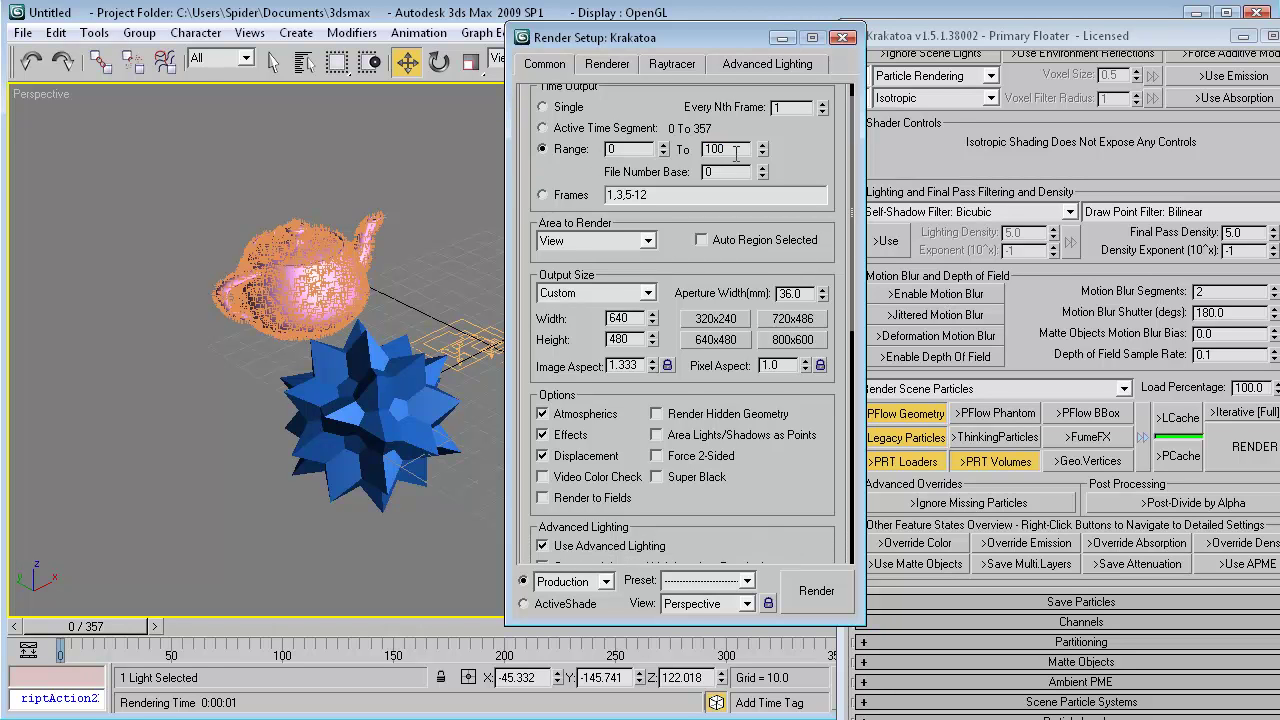
scroll(590, 163, up, 1)
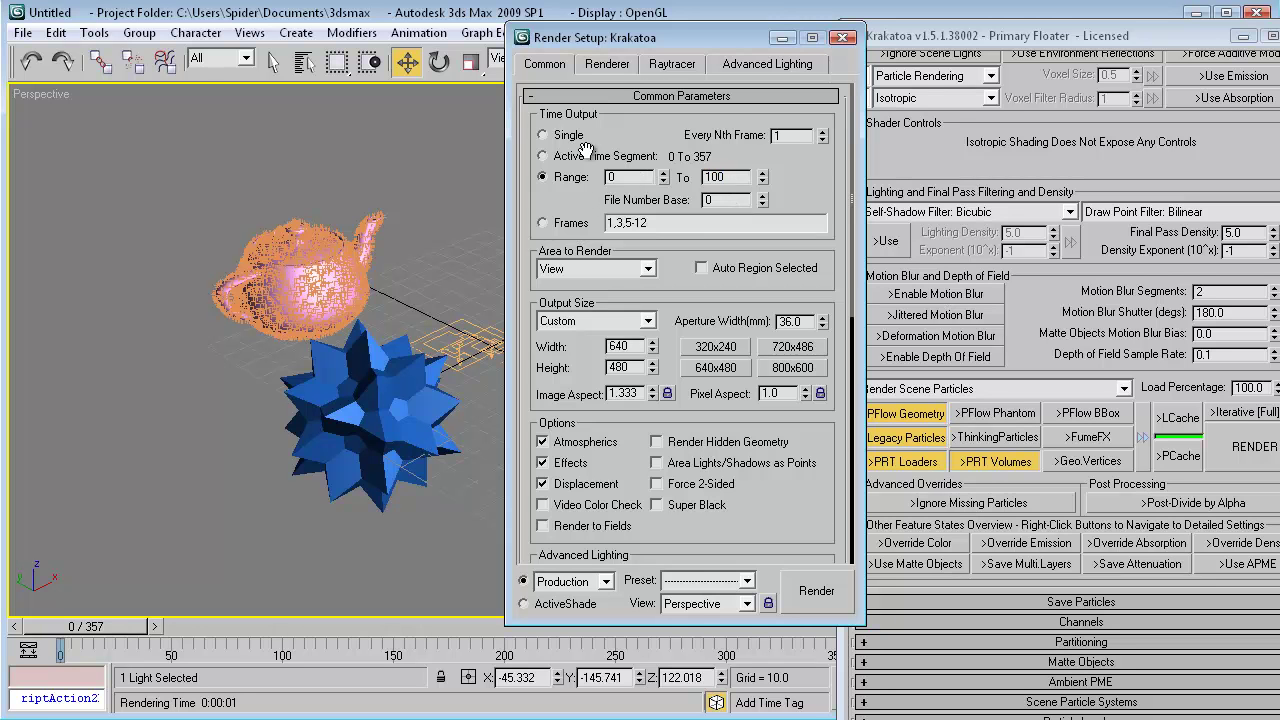
scroll(585, 150, down, 10)
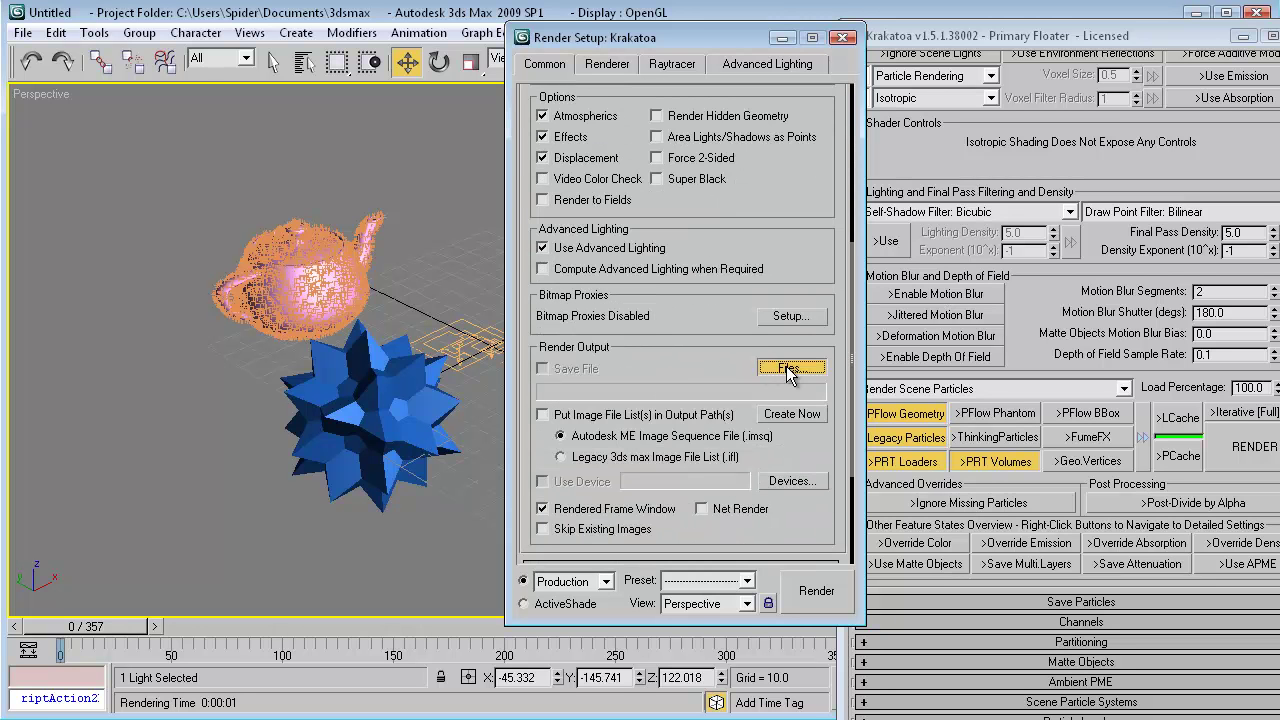
click(786, 366)
drag(840, 68, 591, 1)
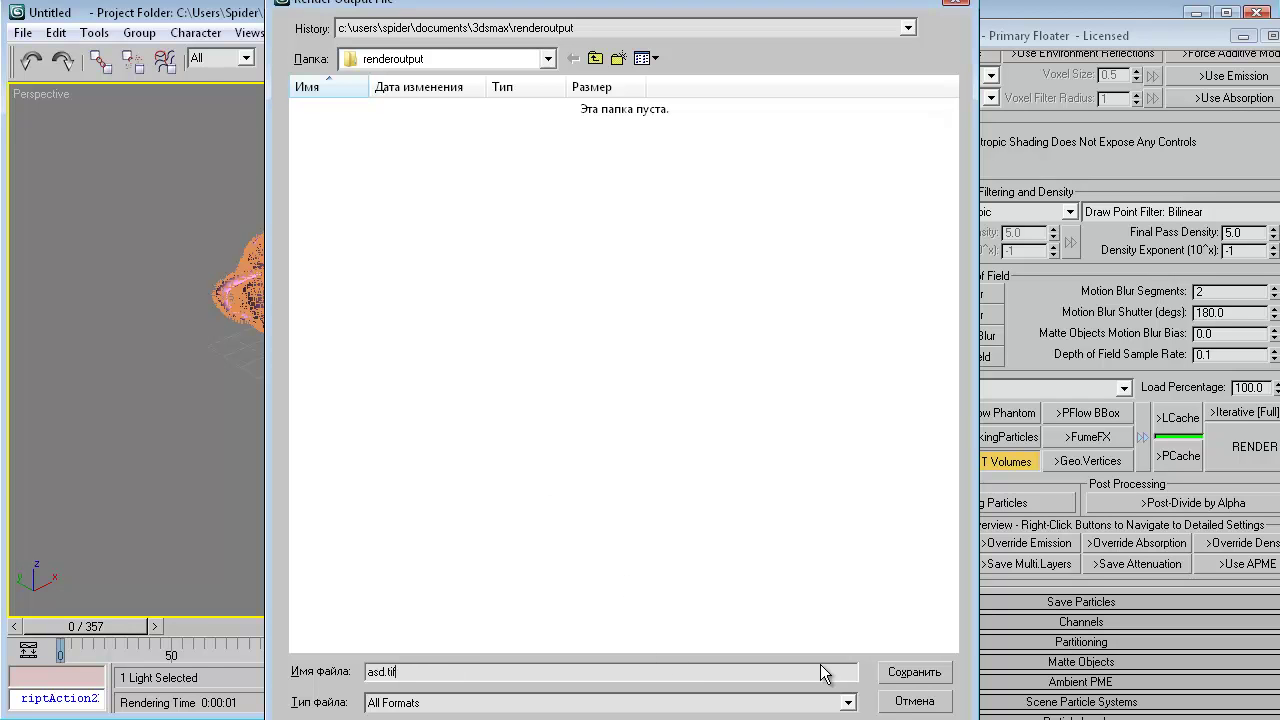
click(907, 703)
click(916, 704)
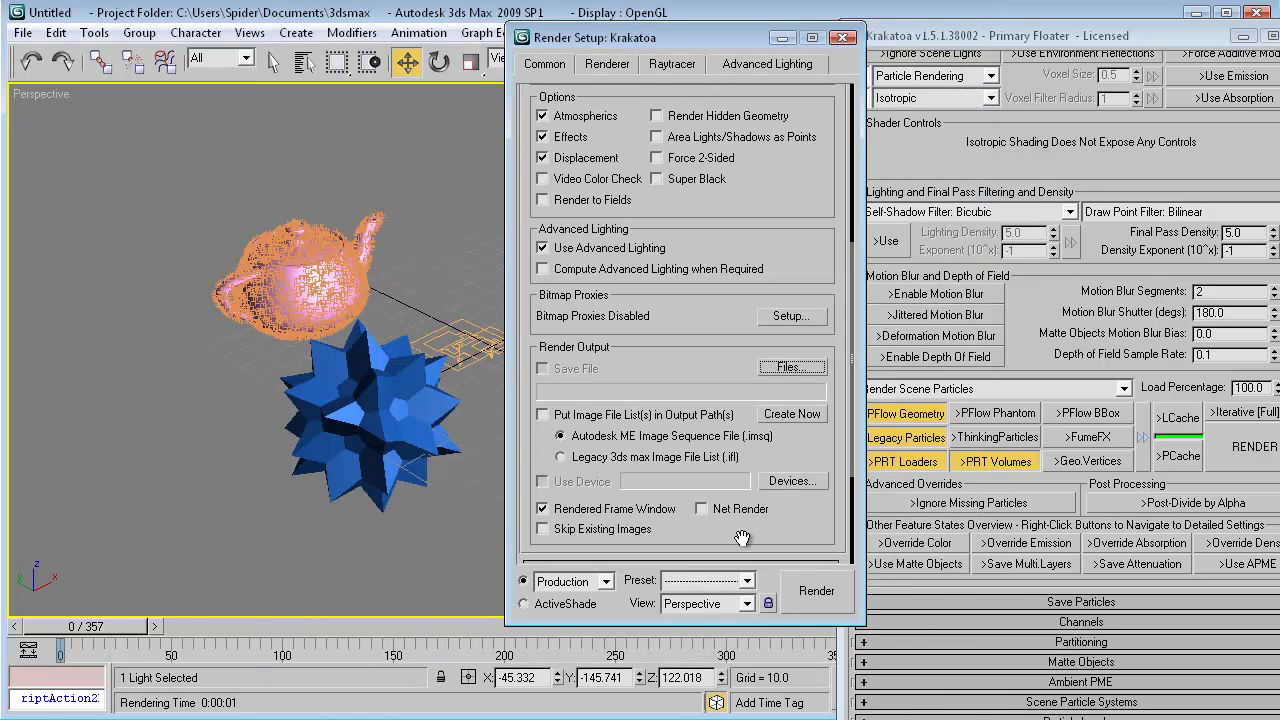
scroll(766, 528, up, 4)
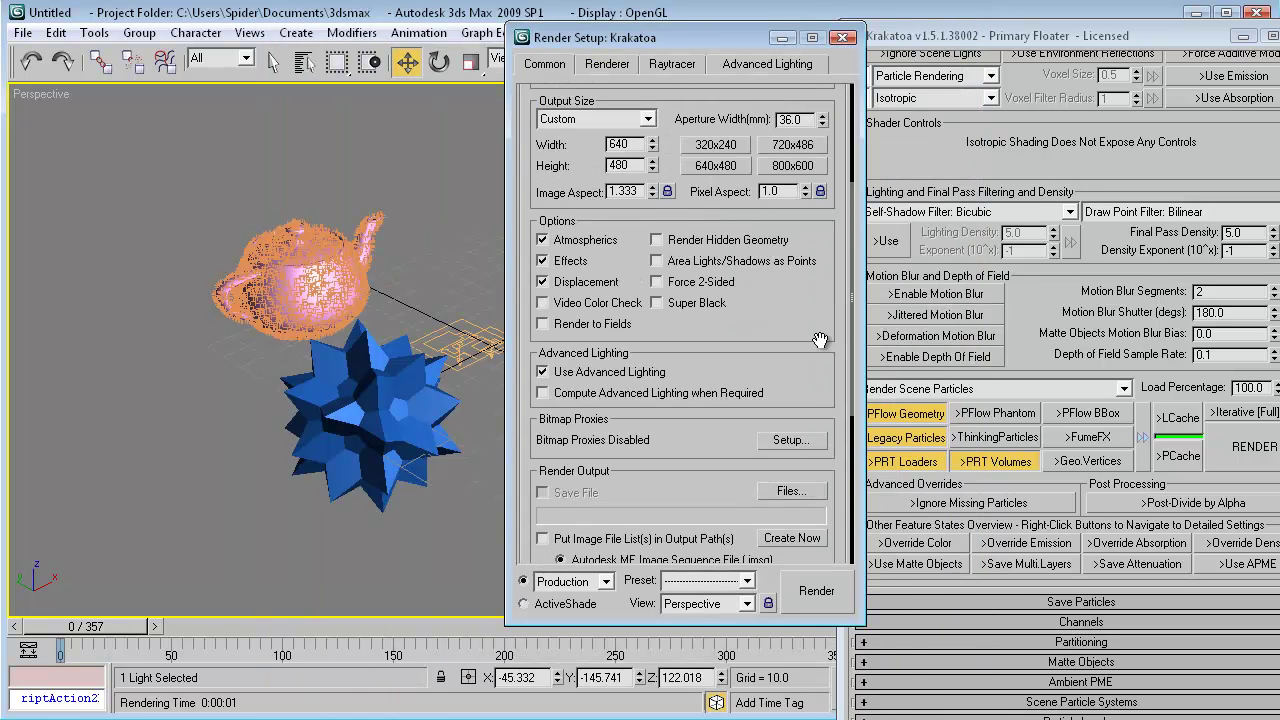
drag(820, 340, 810, 162)
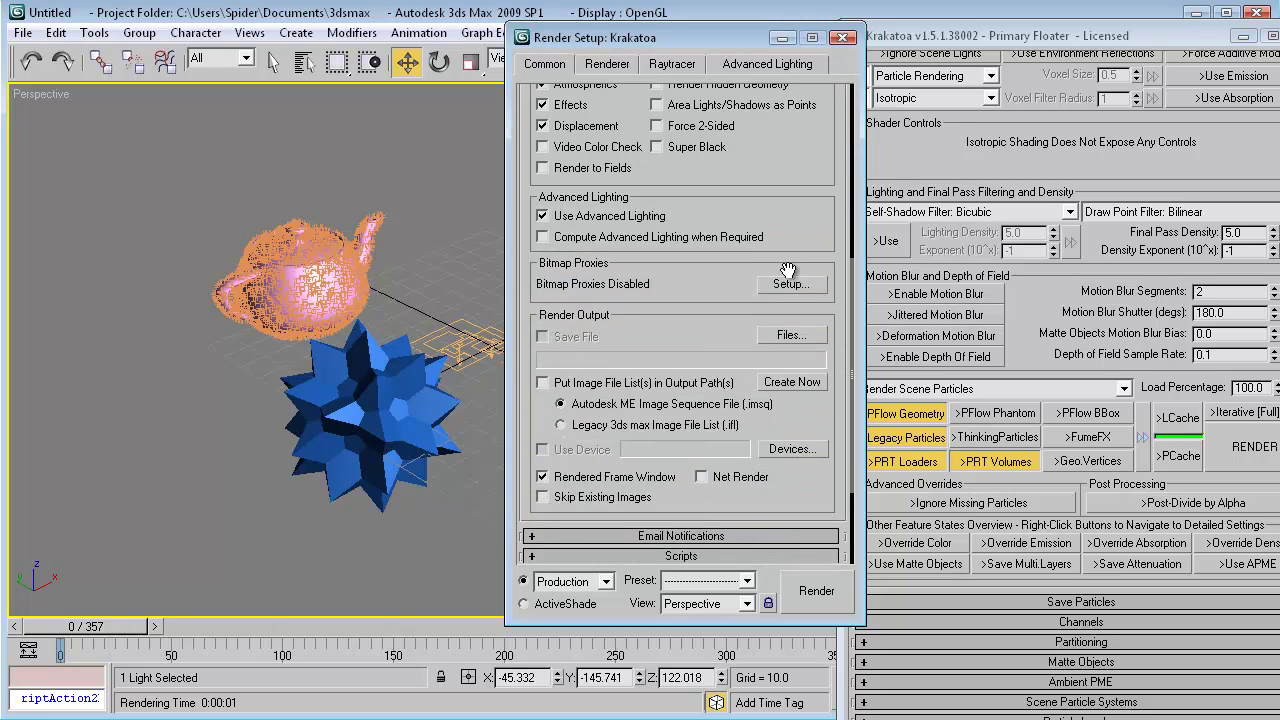